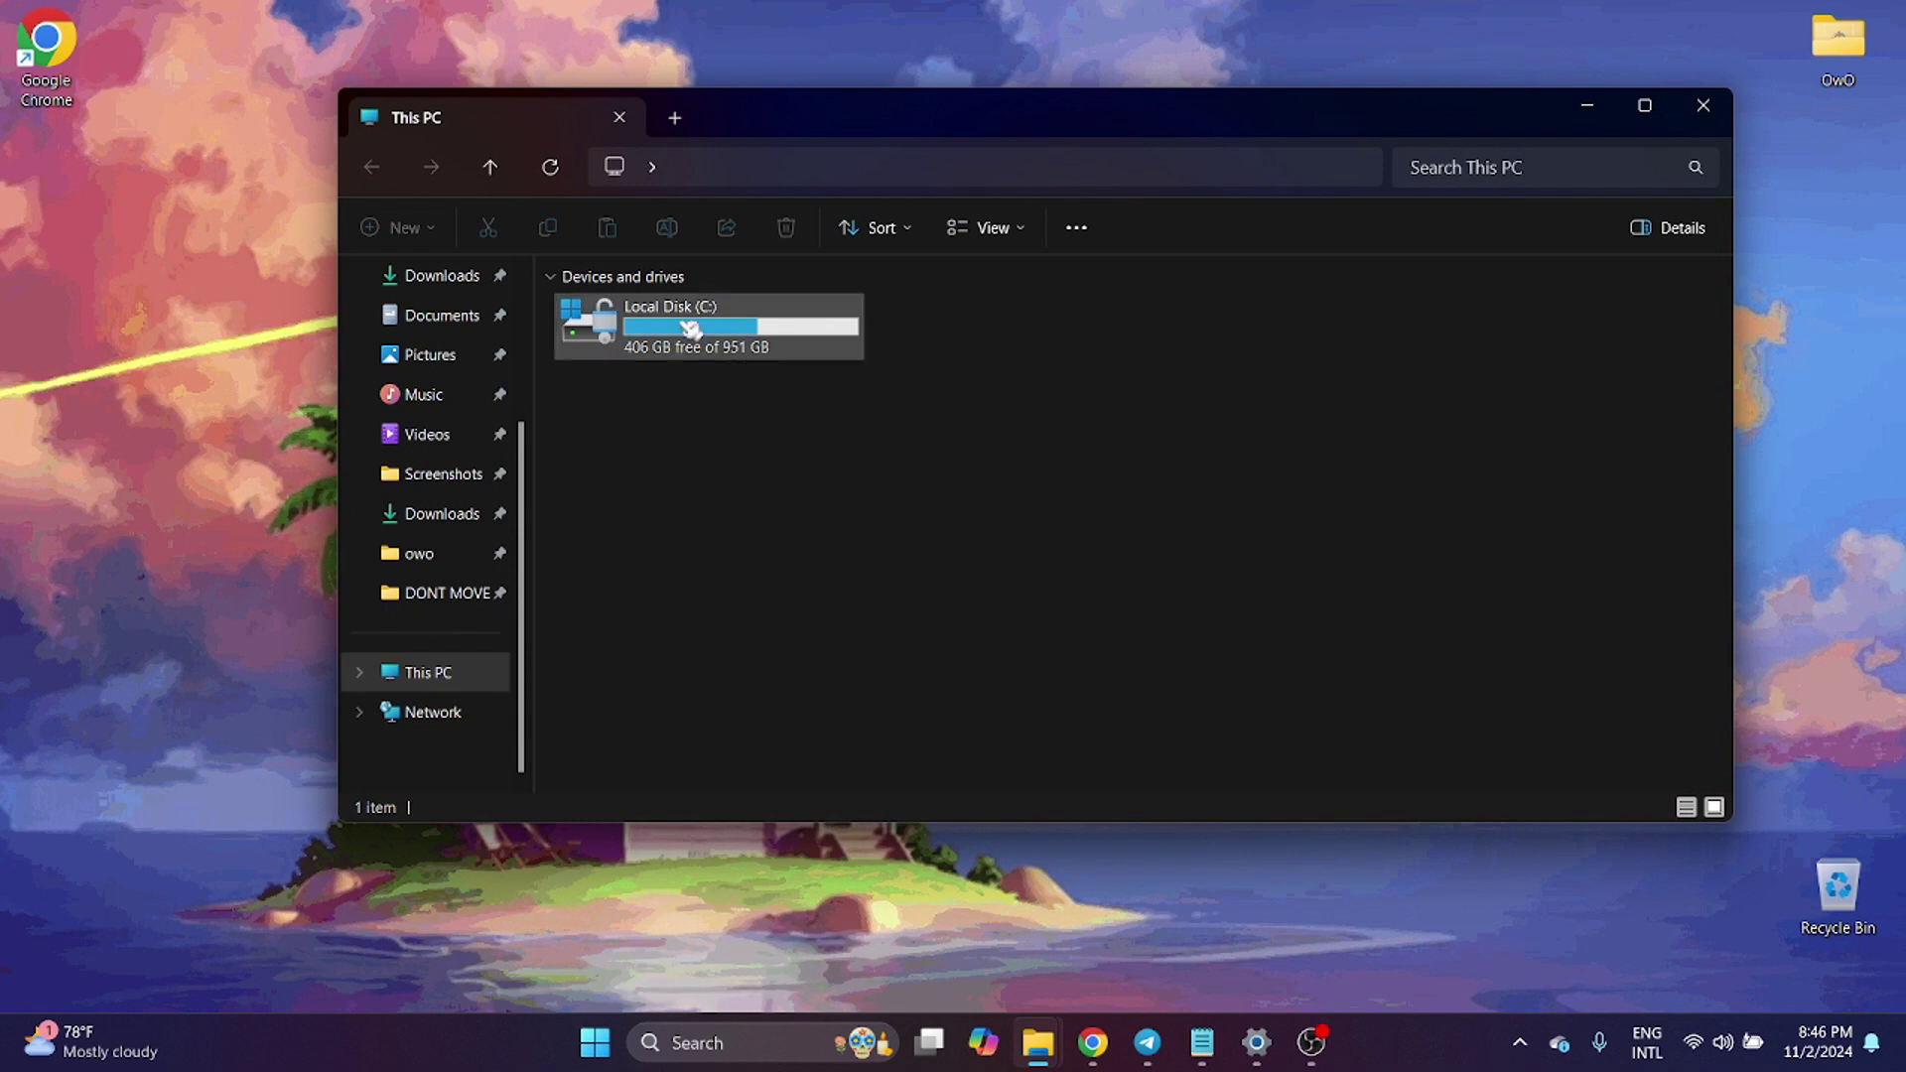
Open C:\Windows\Cursors in File Explorer through Local Disk (C:) and Windows.
{"action": "double_click", "coordinate": [766, 337]}
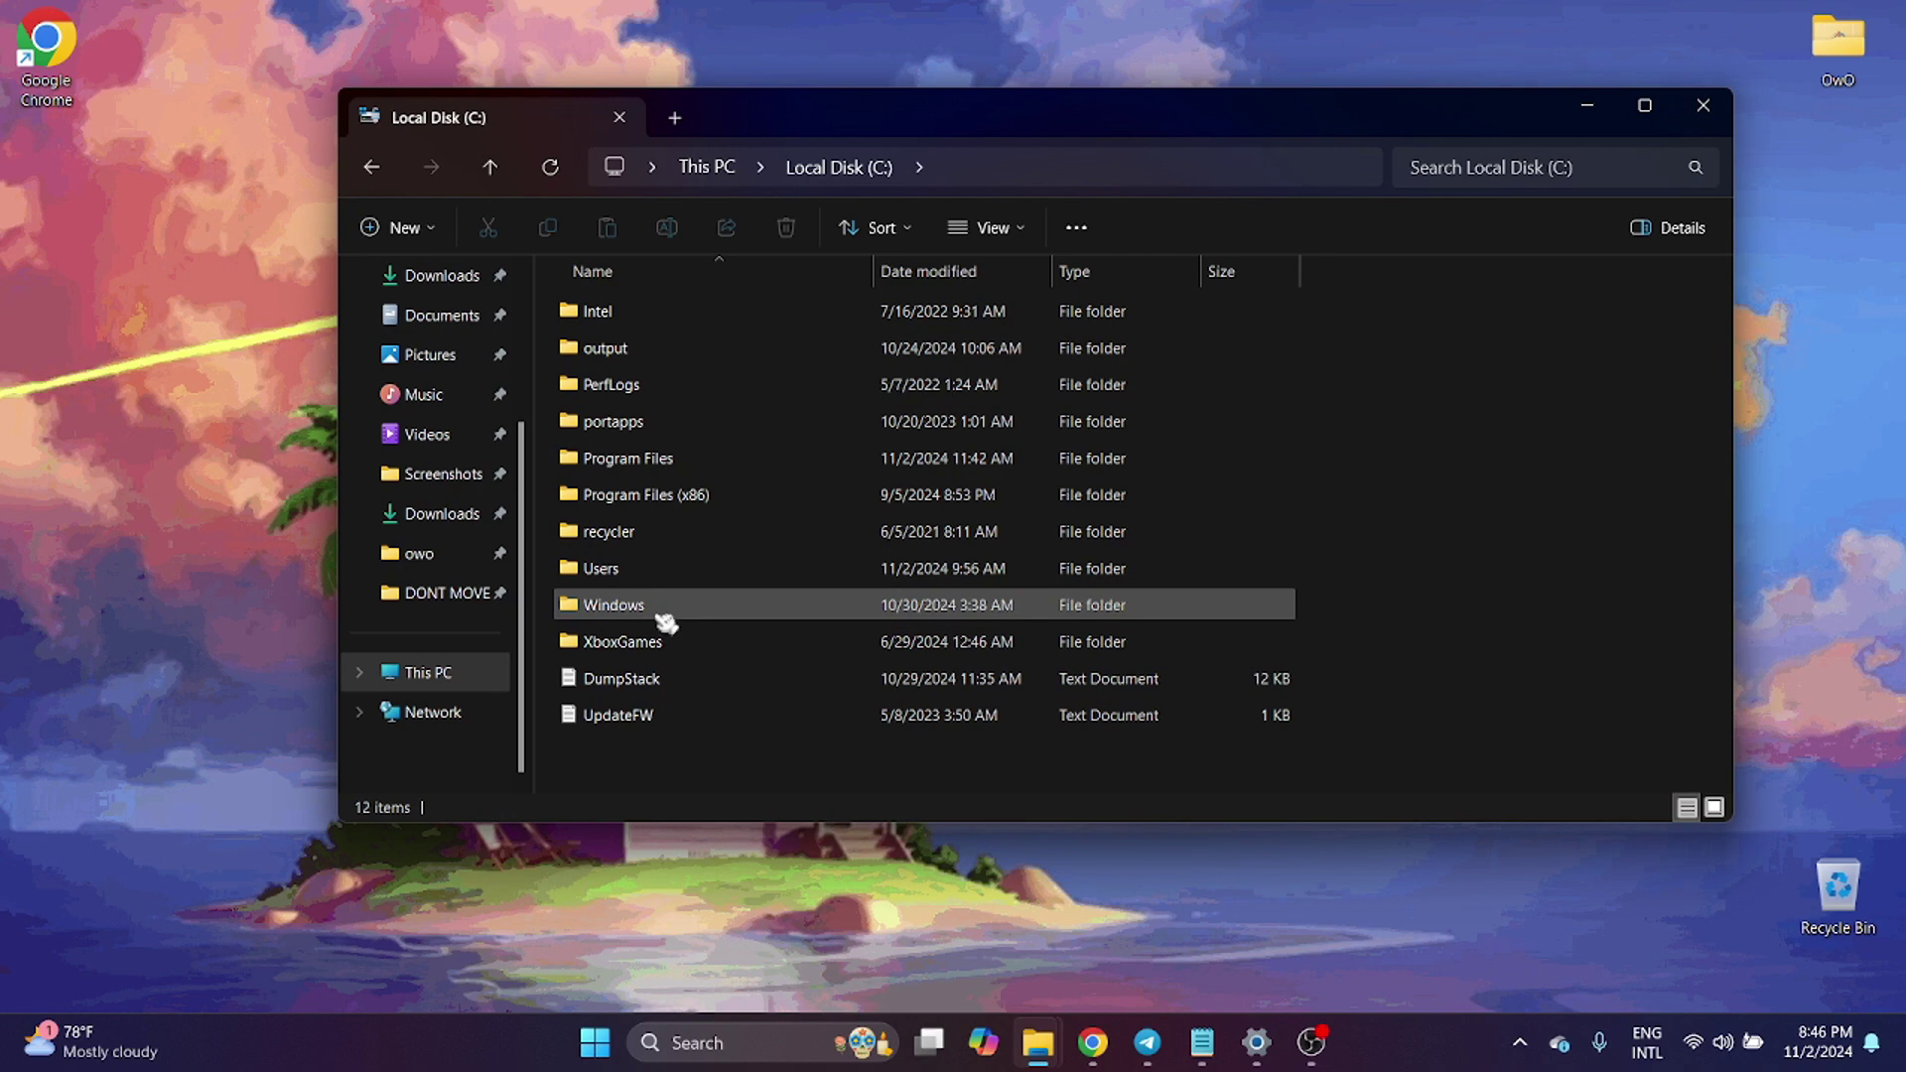
{"action": "double_click", "coordinate": [698, 612]}
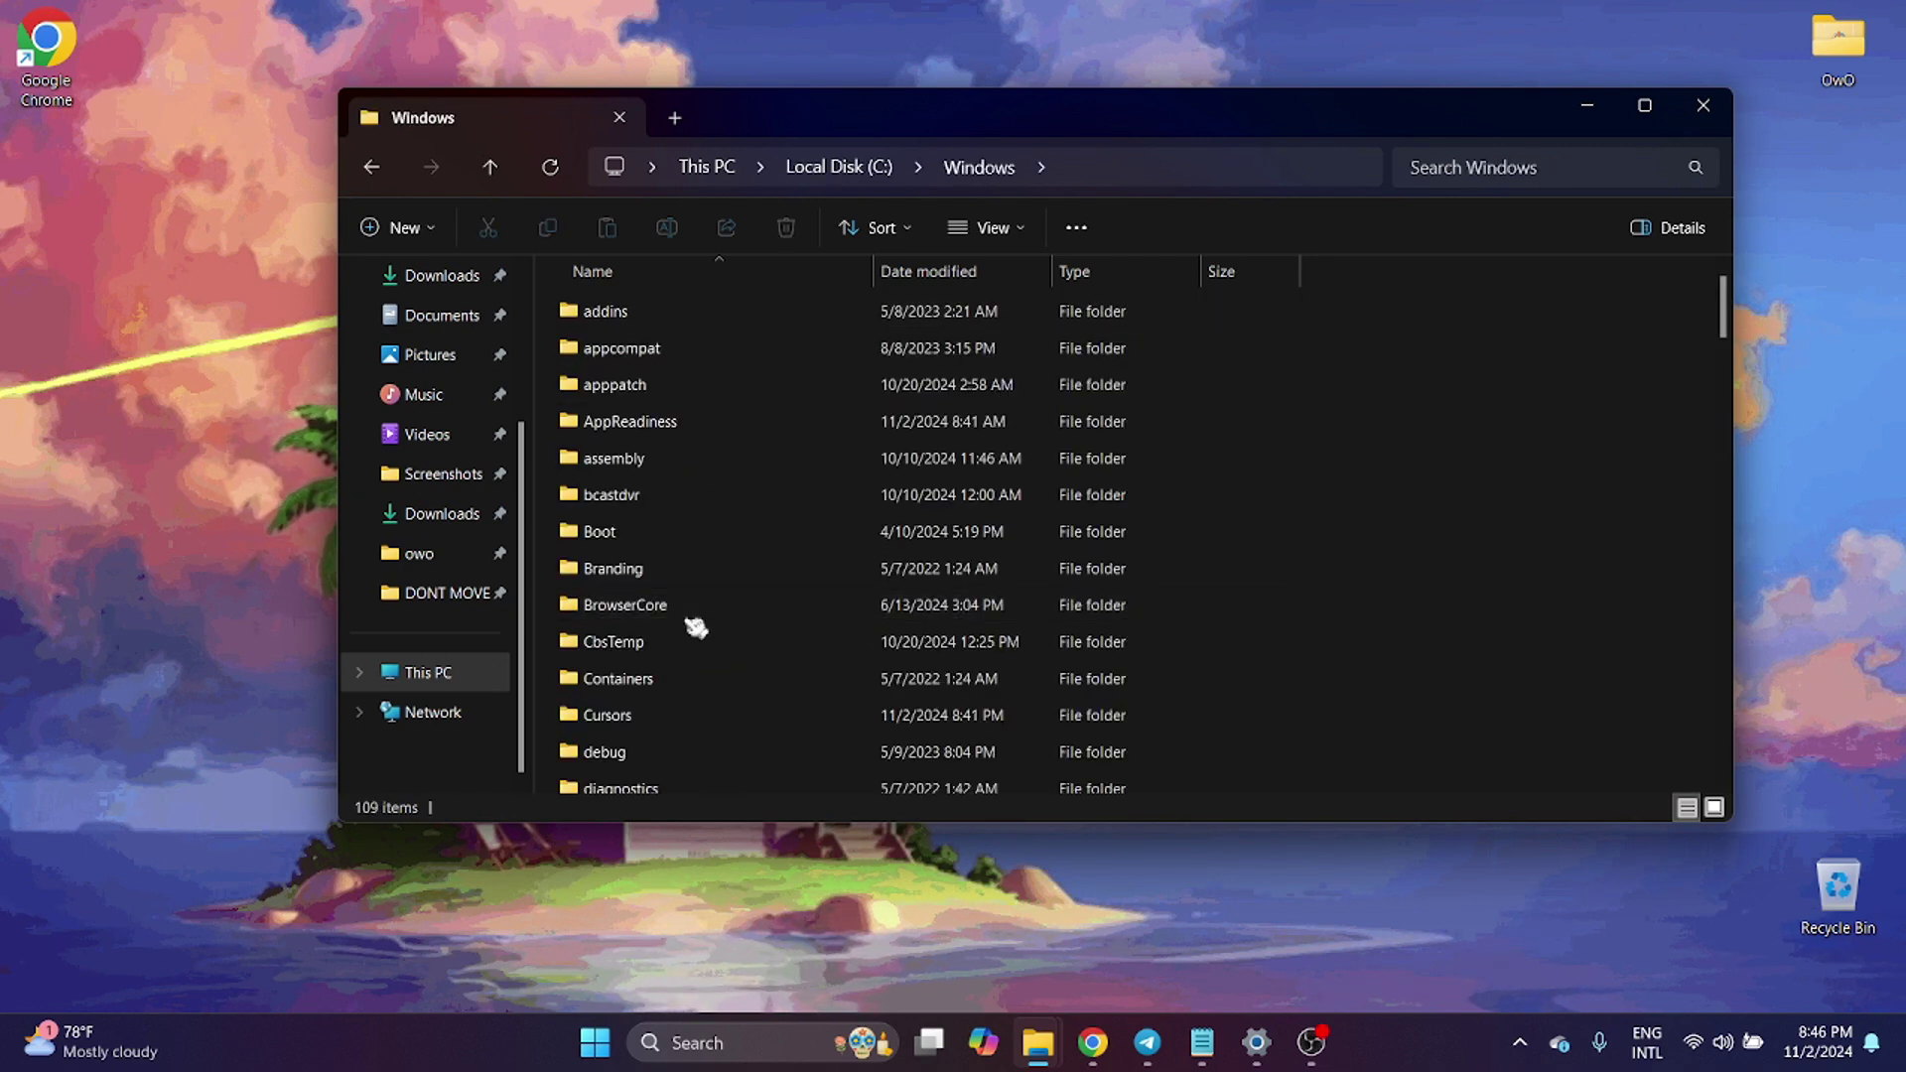
{"action": "double_click", "coordinate": [652, 719]}
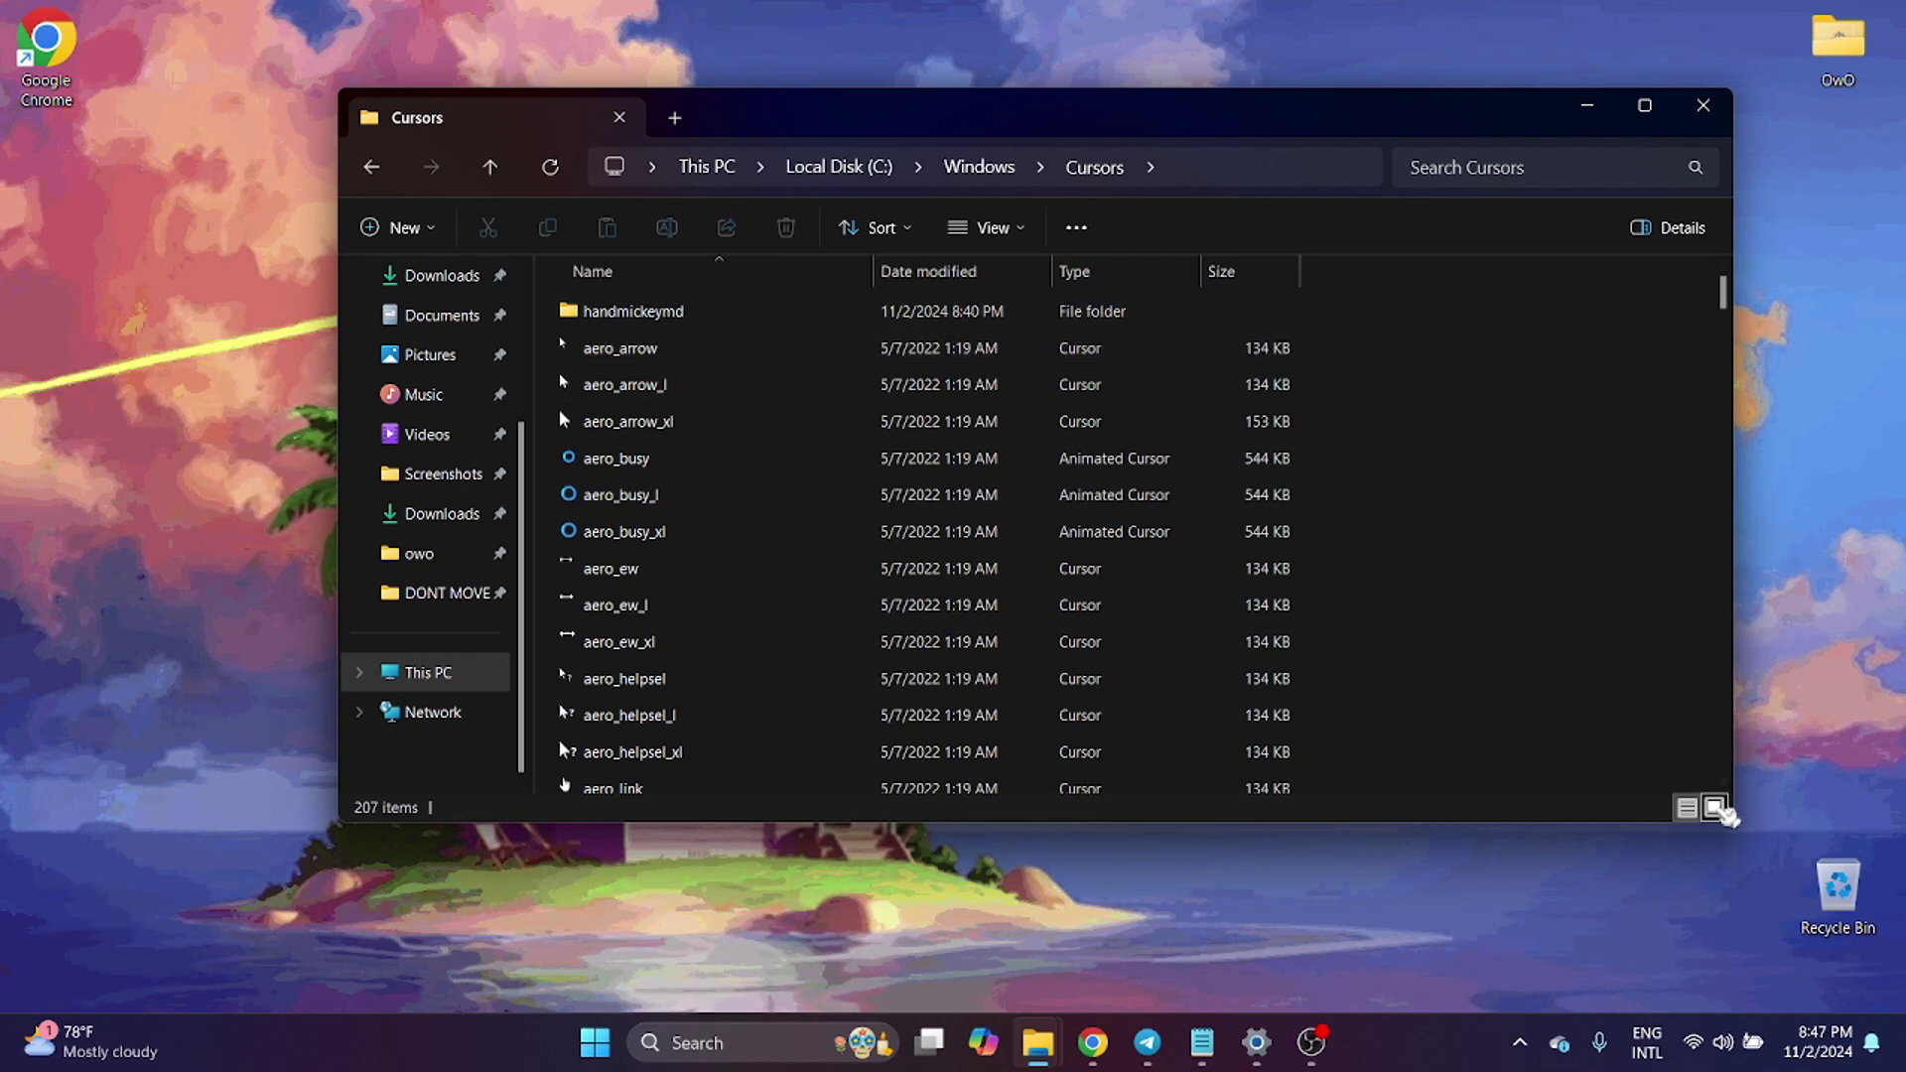
Move the electric-purple-complete-pack folder from Downloads into the Cursors folder.
{"action": "left_click", "coordinate": [1714, 807]}
{"action": "key", "text": "super+e"}
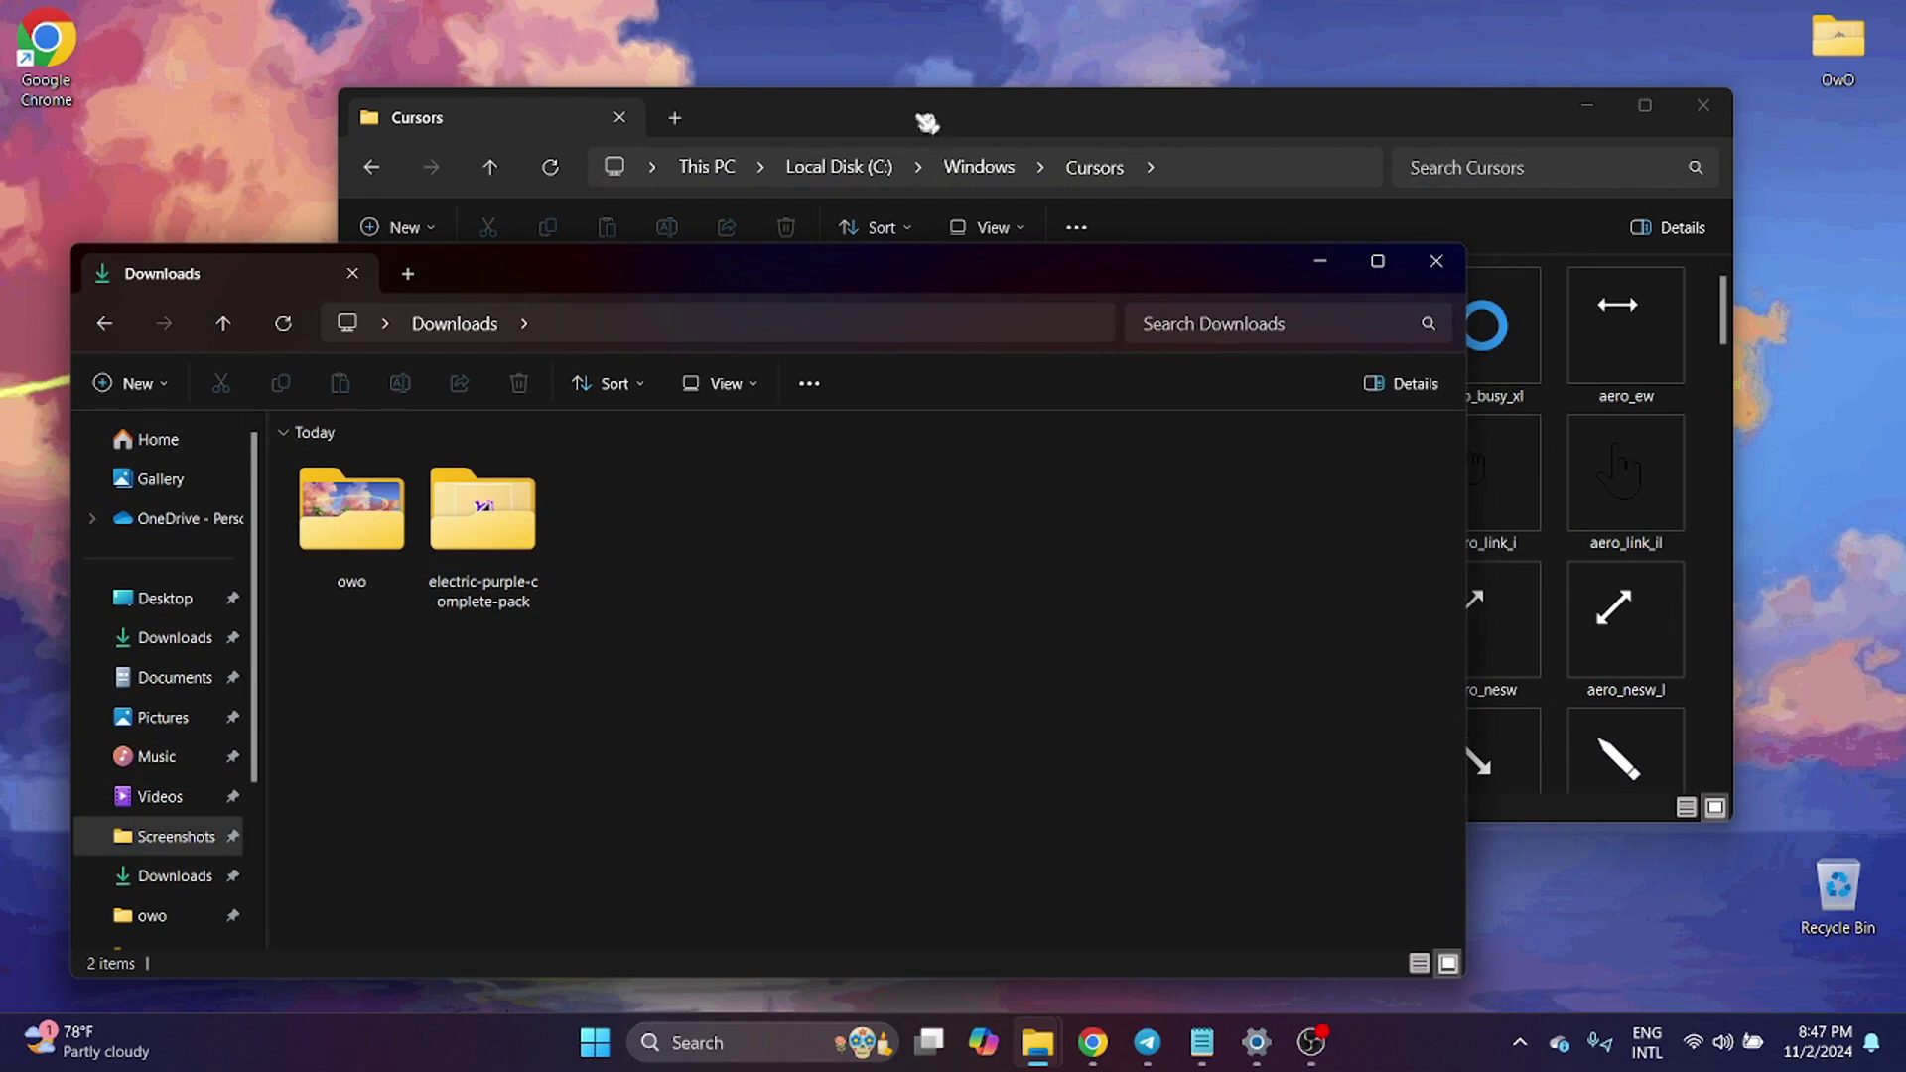
{"action": "left_click_drag", "start_coordinate": [923, 119], "coordinate": [1089, 52]}
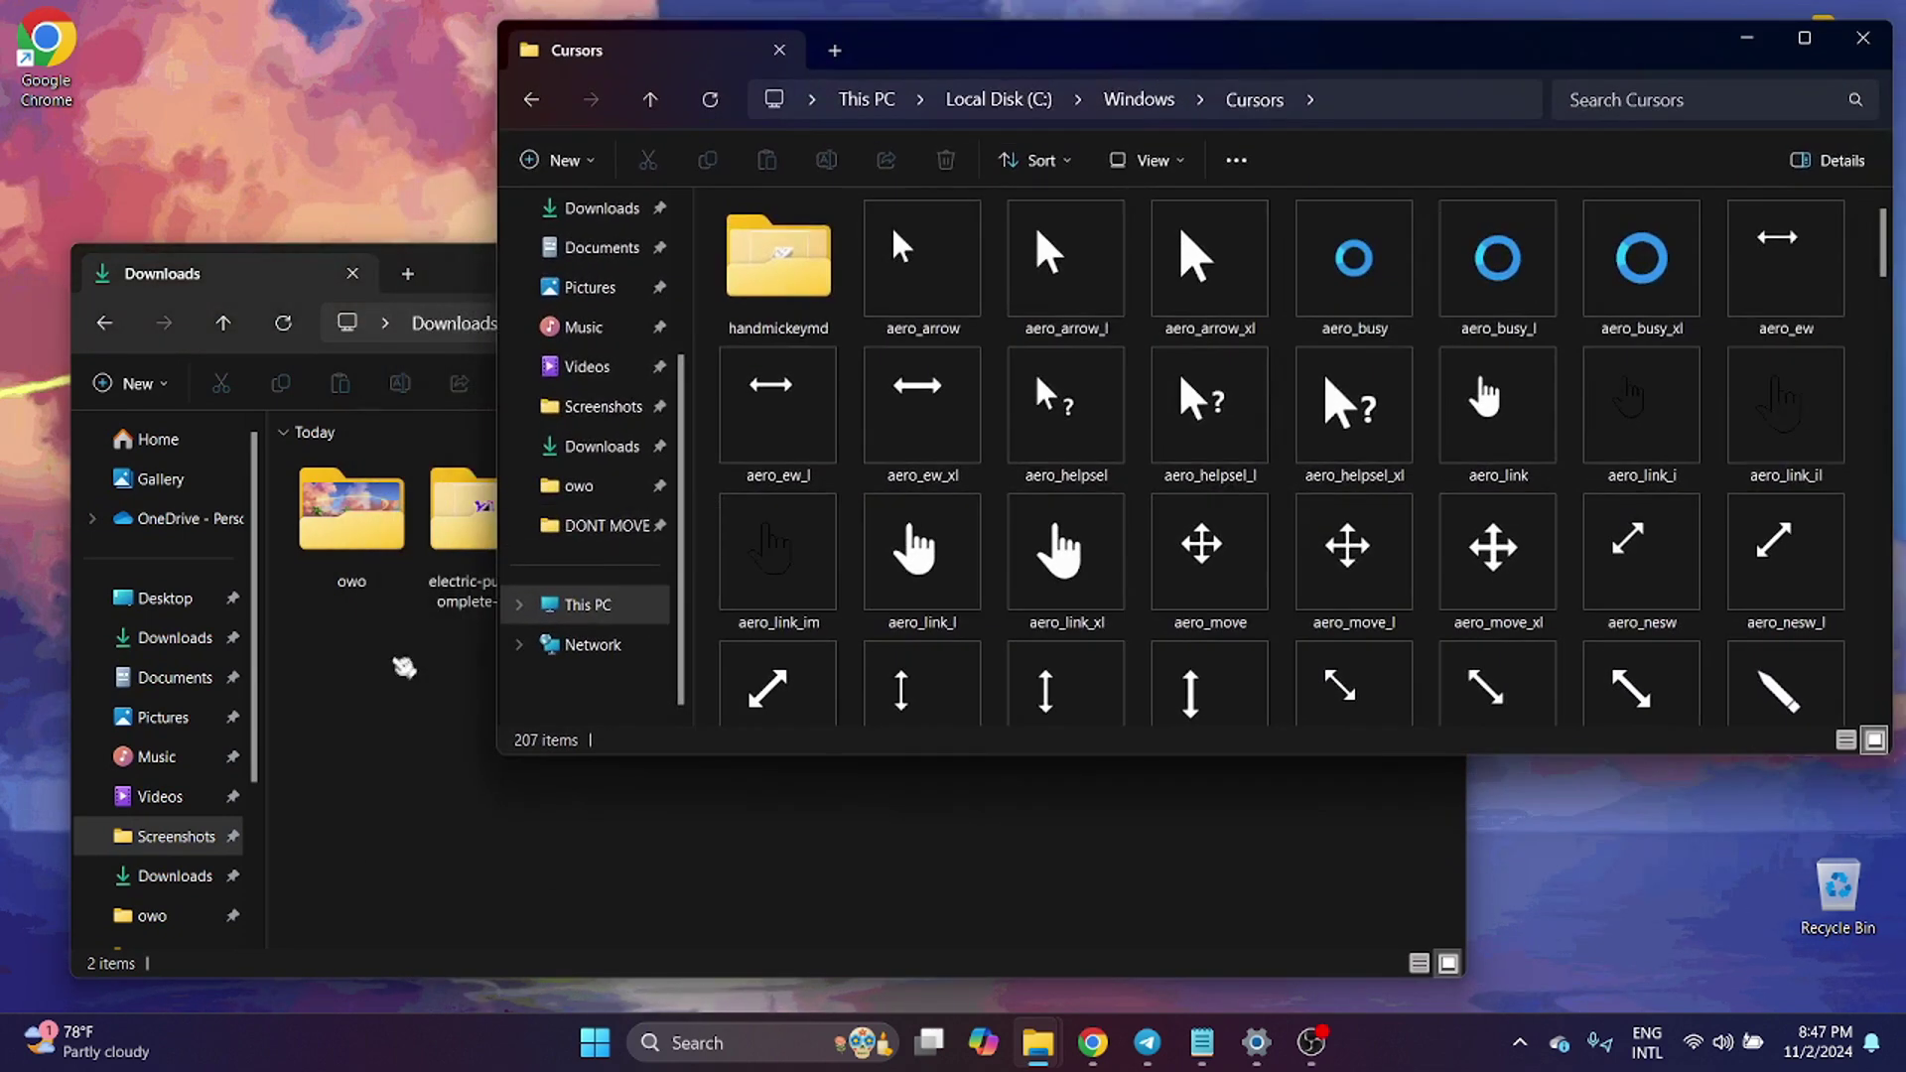
{"action": "left_click", "coordinate": [518, 534]}
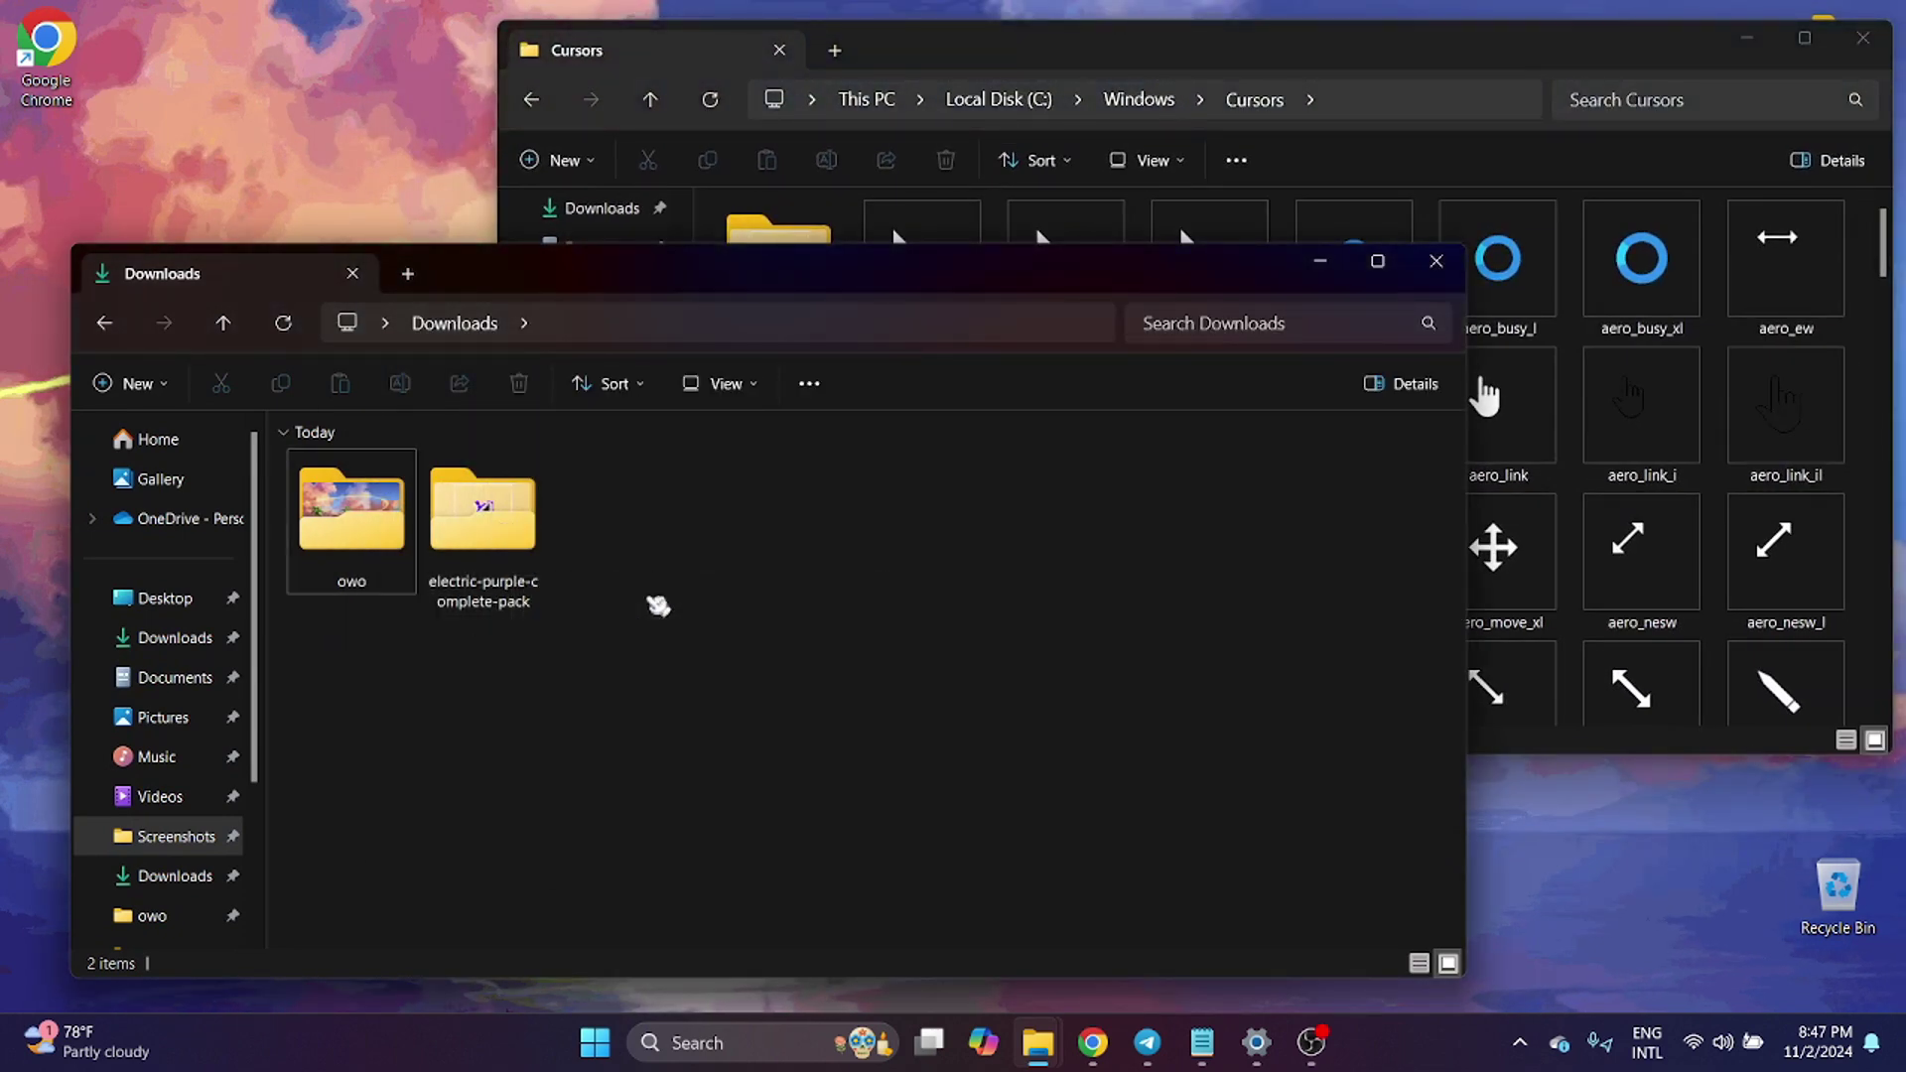
{"action": "left_click_drag", "start_coordinate": [508, 546], "coordinate": [1881, 233]}
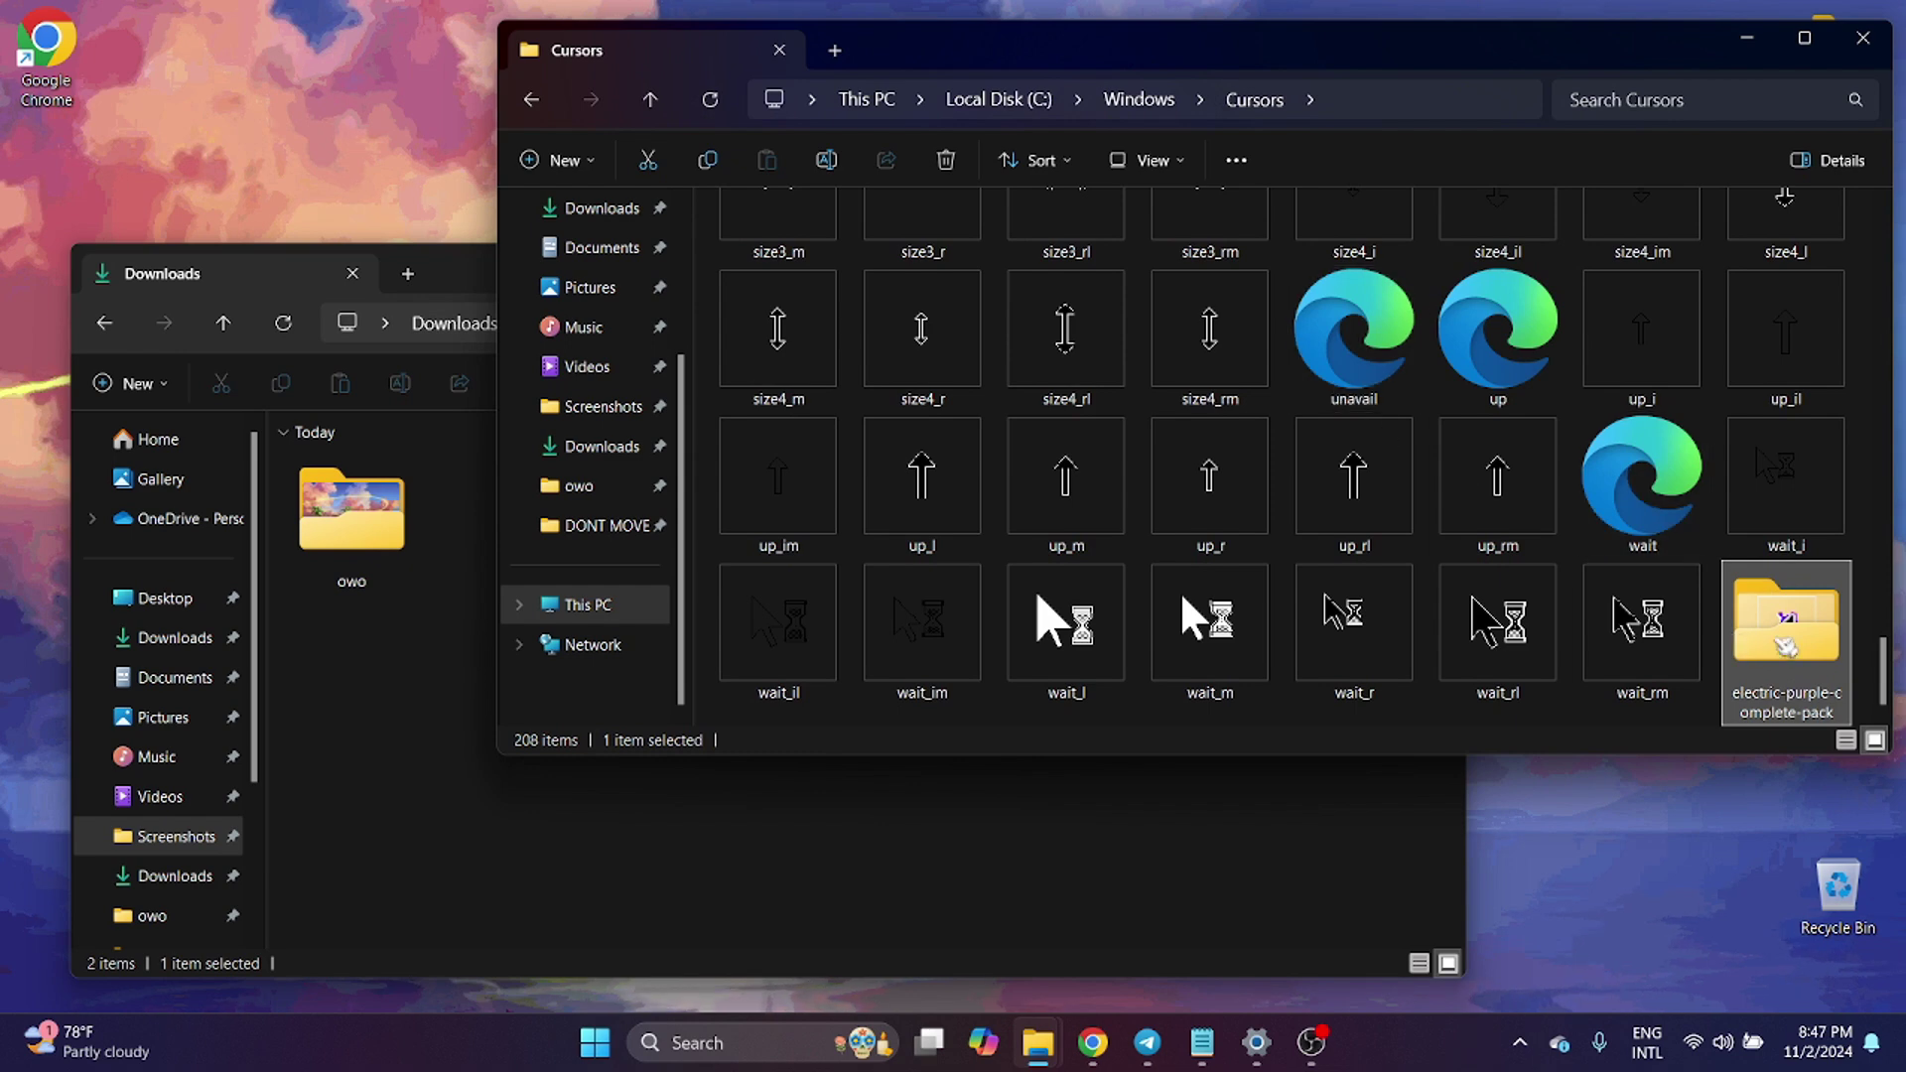
{"action": "left_click", "coordinate": [1747, 38]}
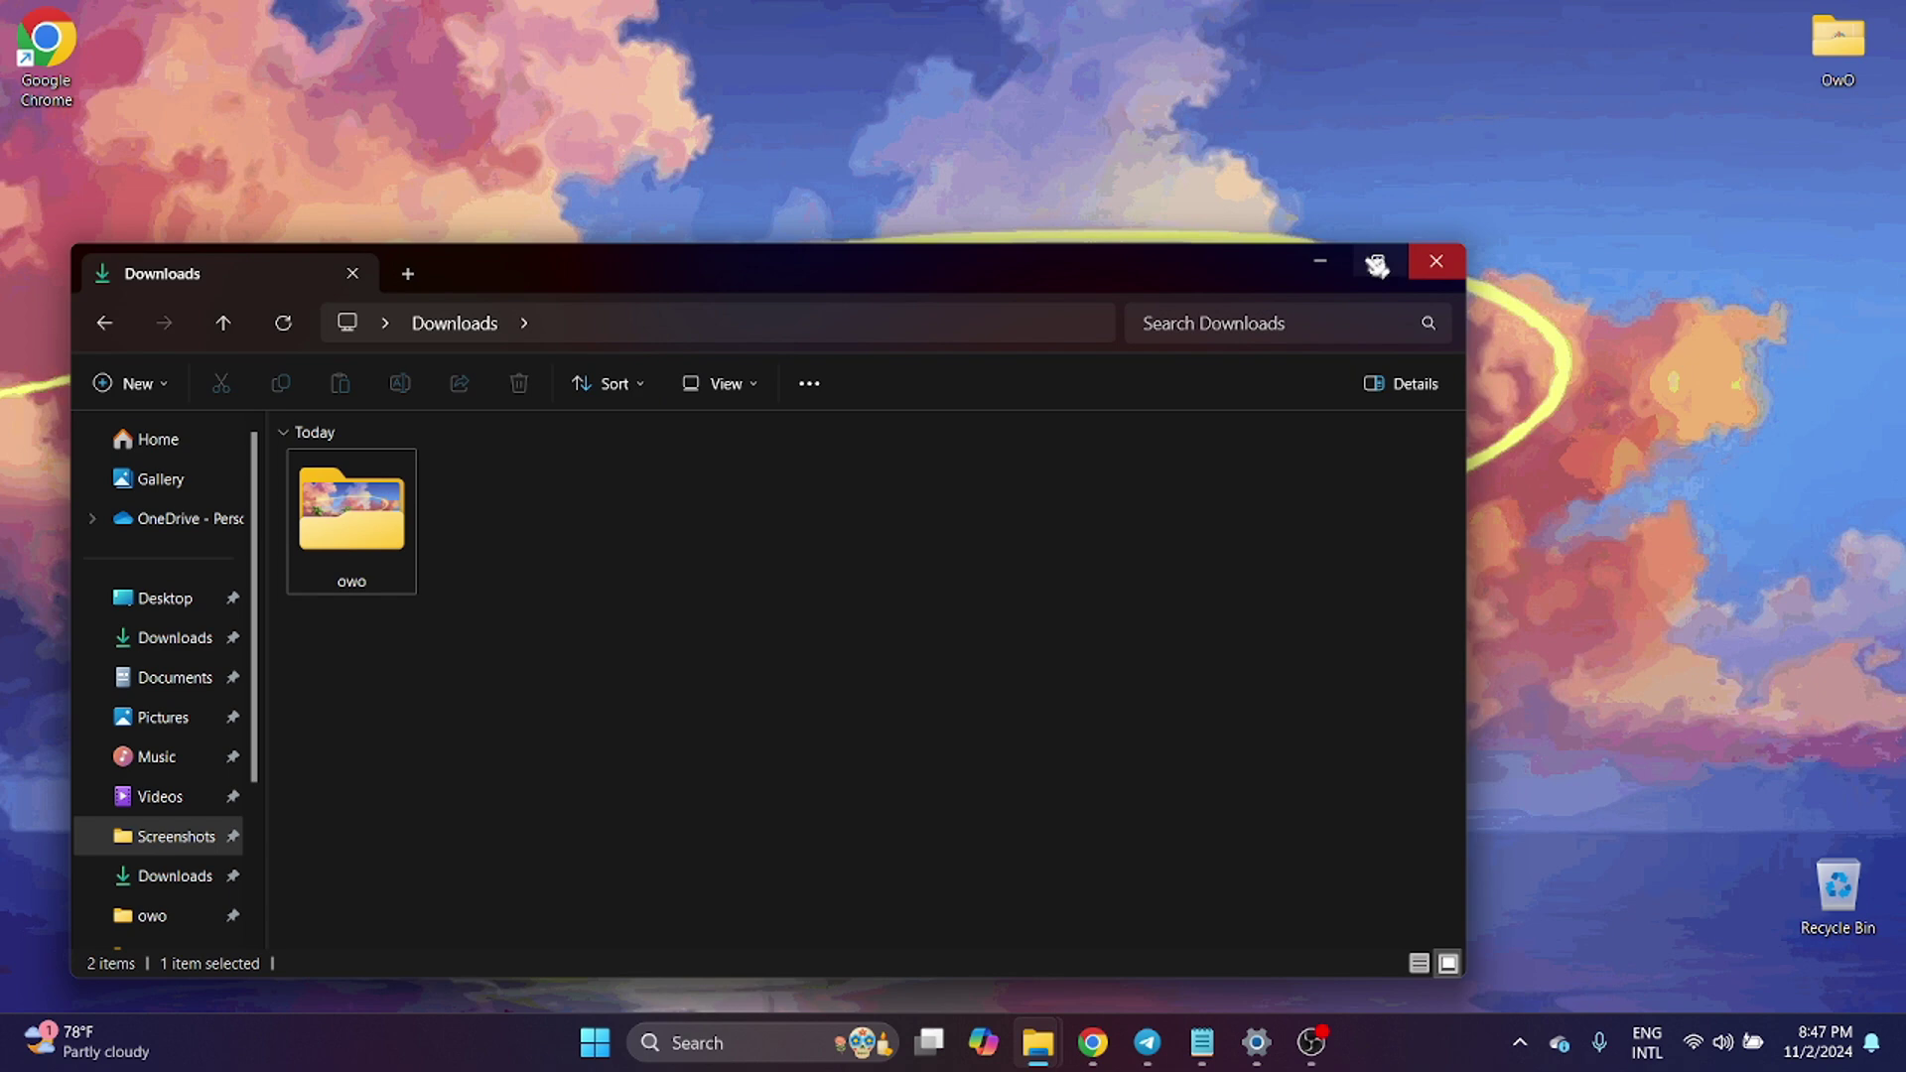
Open the Bluetooth & devices > Mouse settings page through Windows Search.
{"action": "left_click", "coordinate": [1321, 263]}
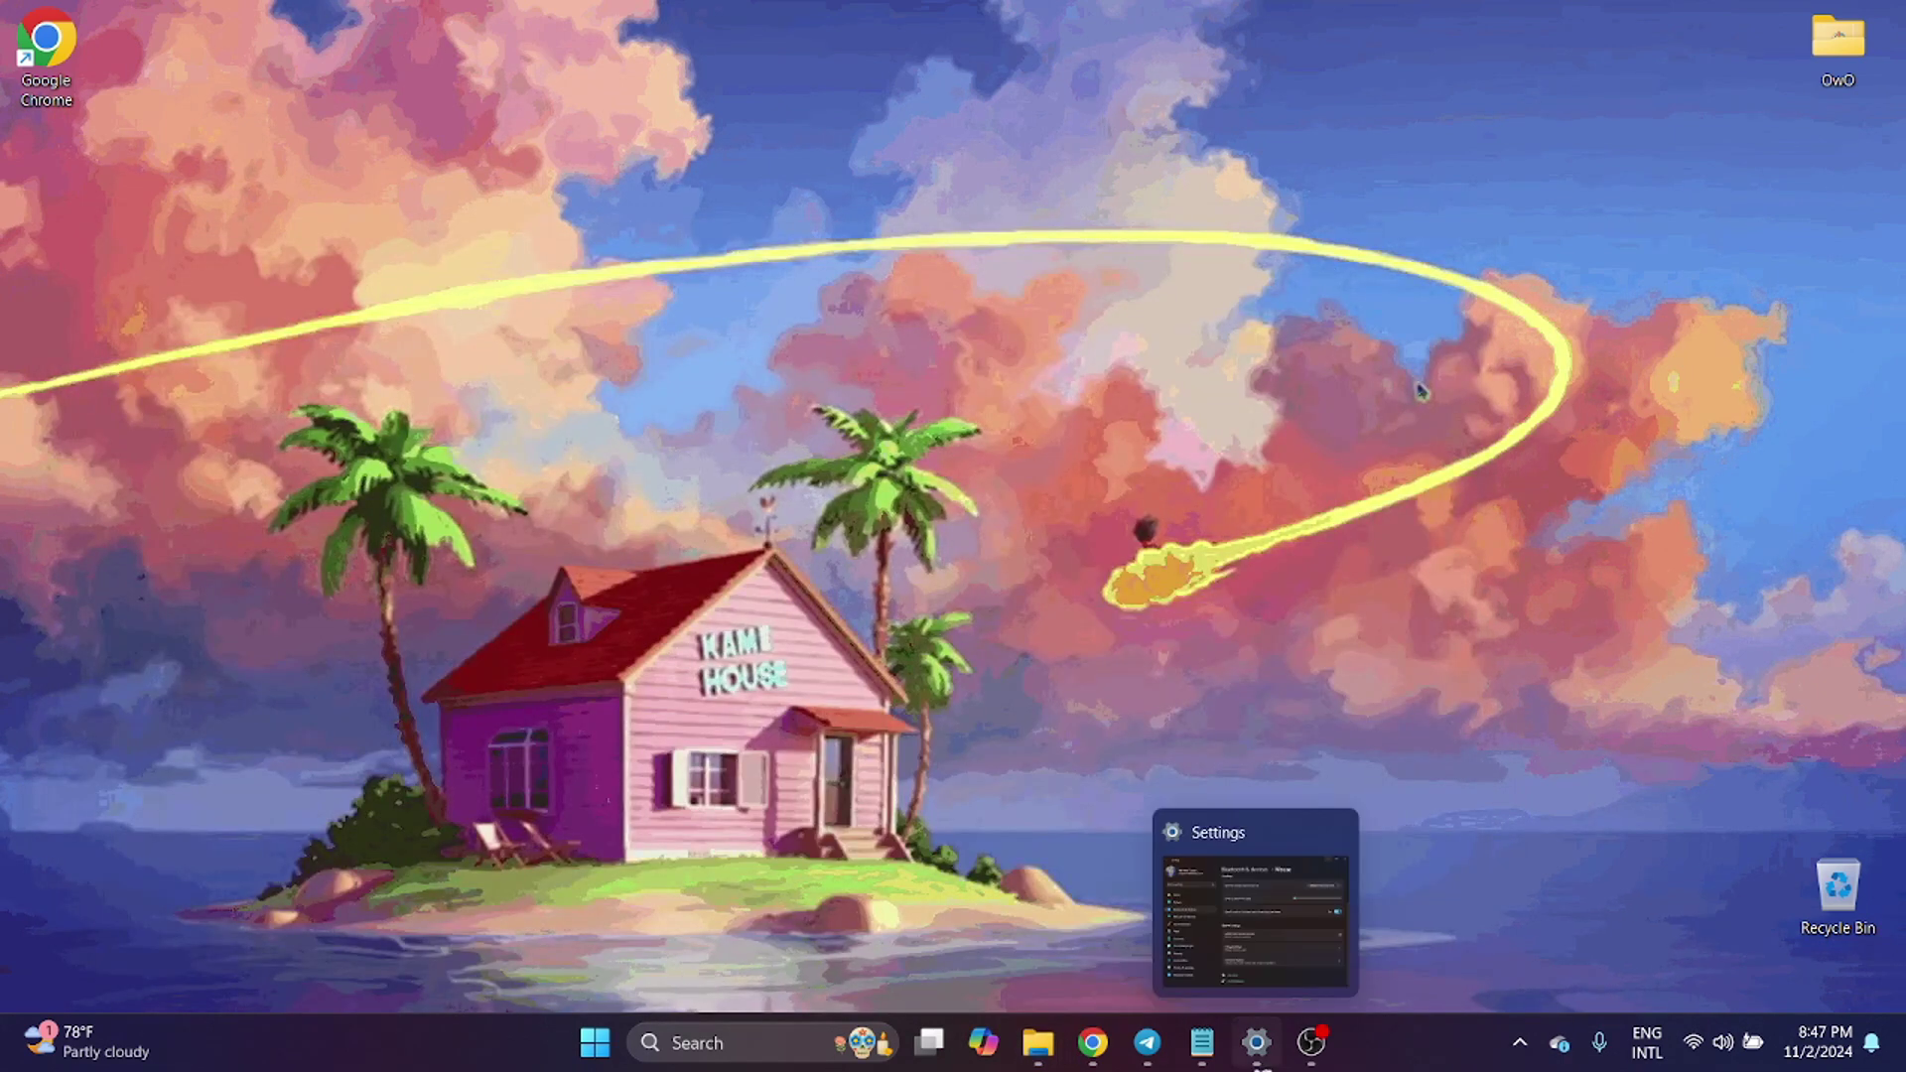
{"action": "left_click", "coordinate": [1256, 1042]}
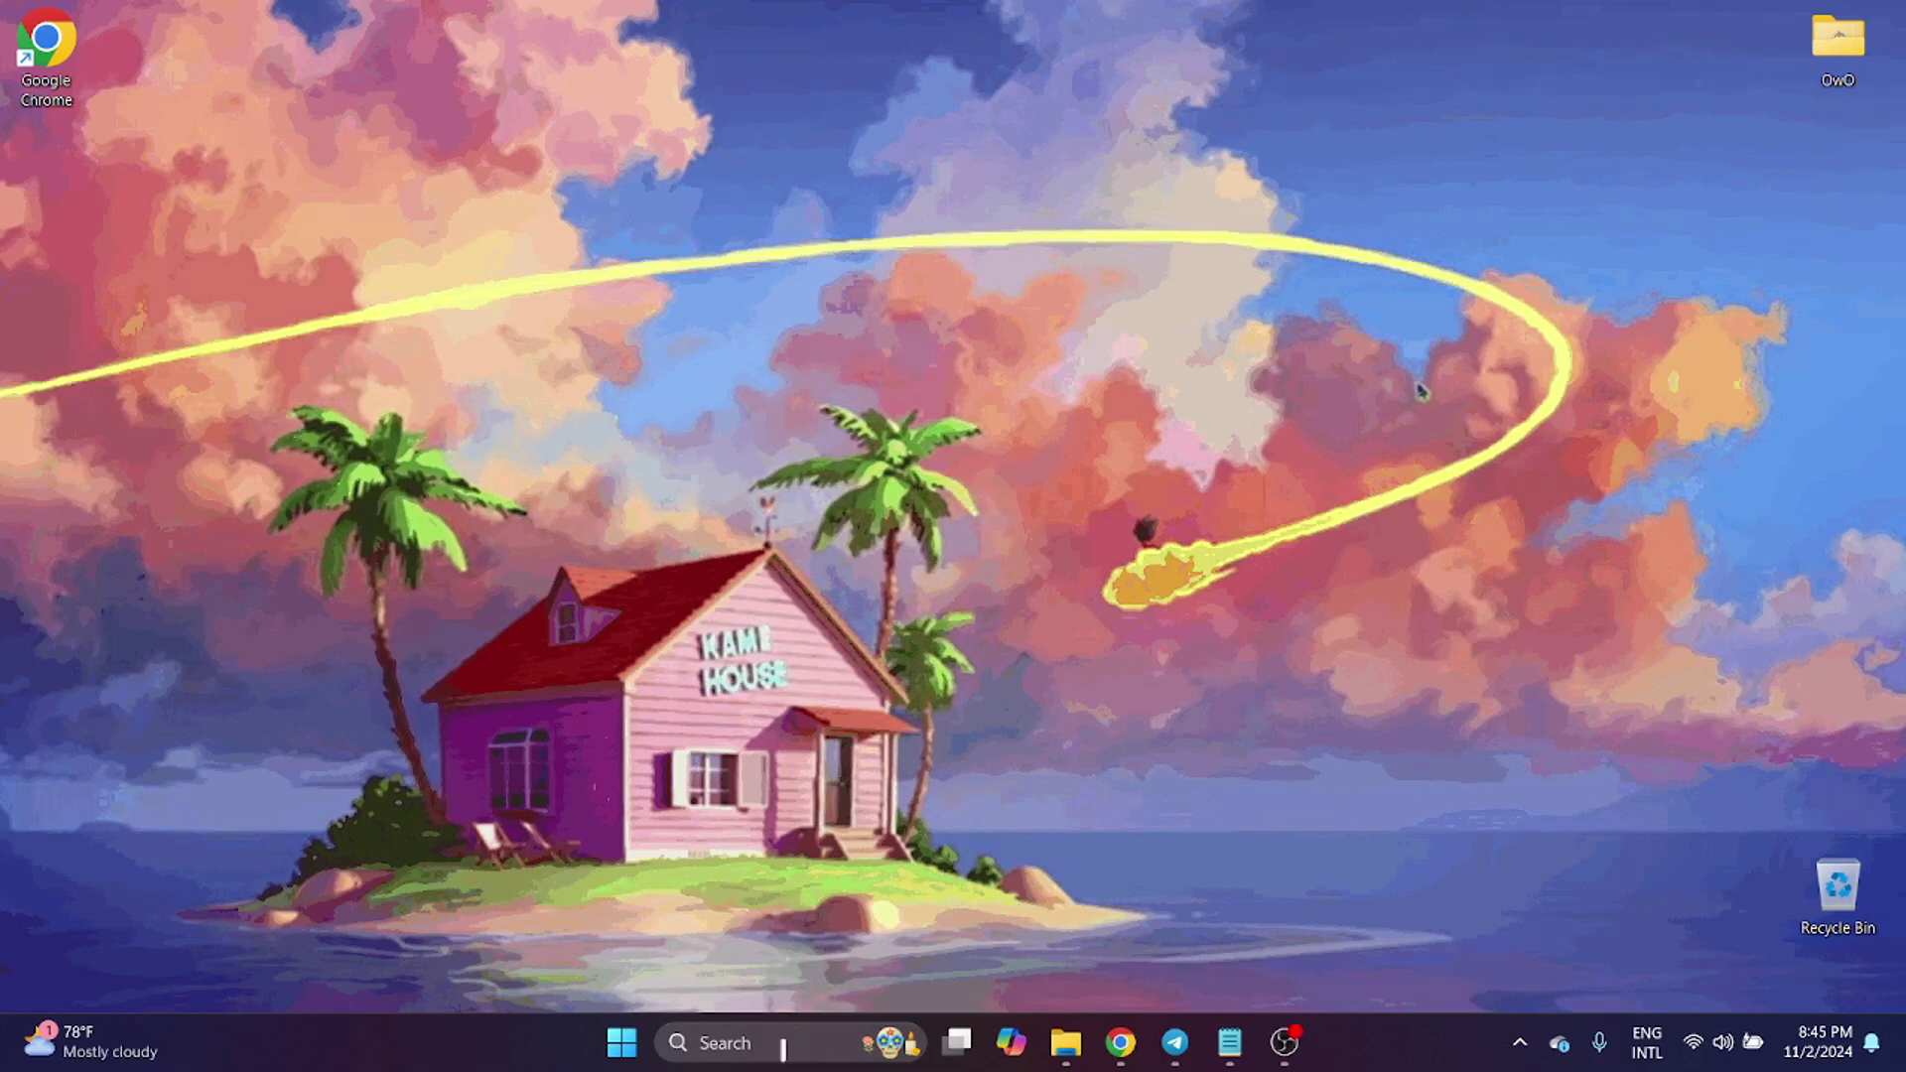
{"action": "left_click", "coordinate": [783, 1047]}
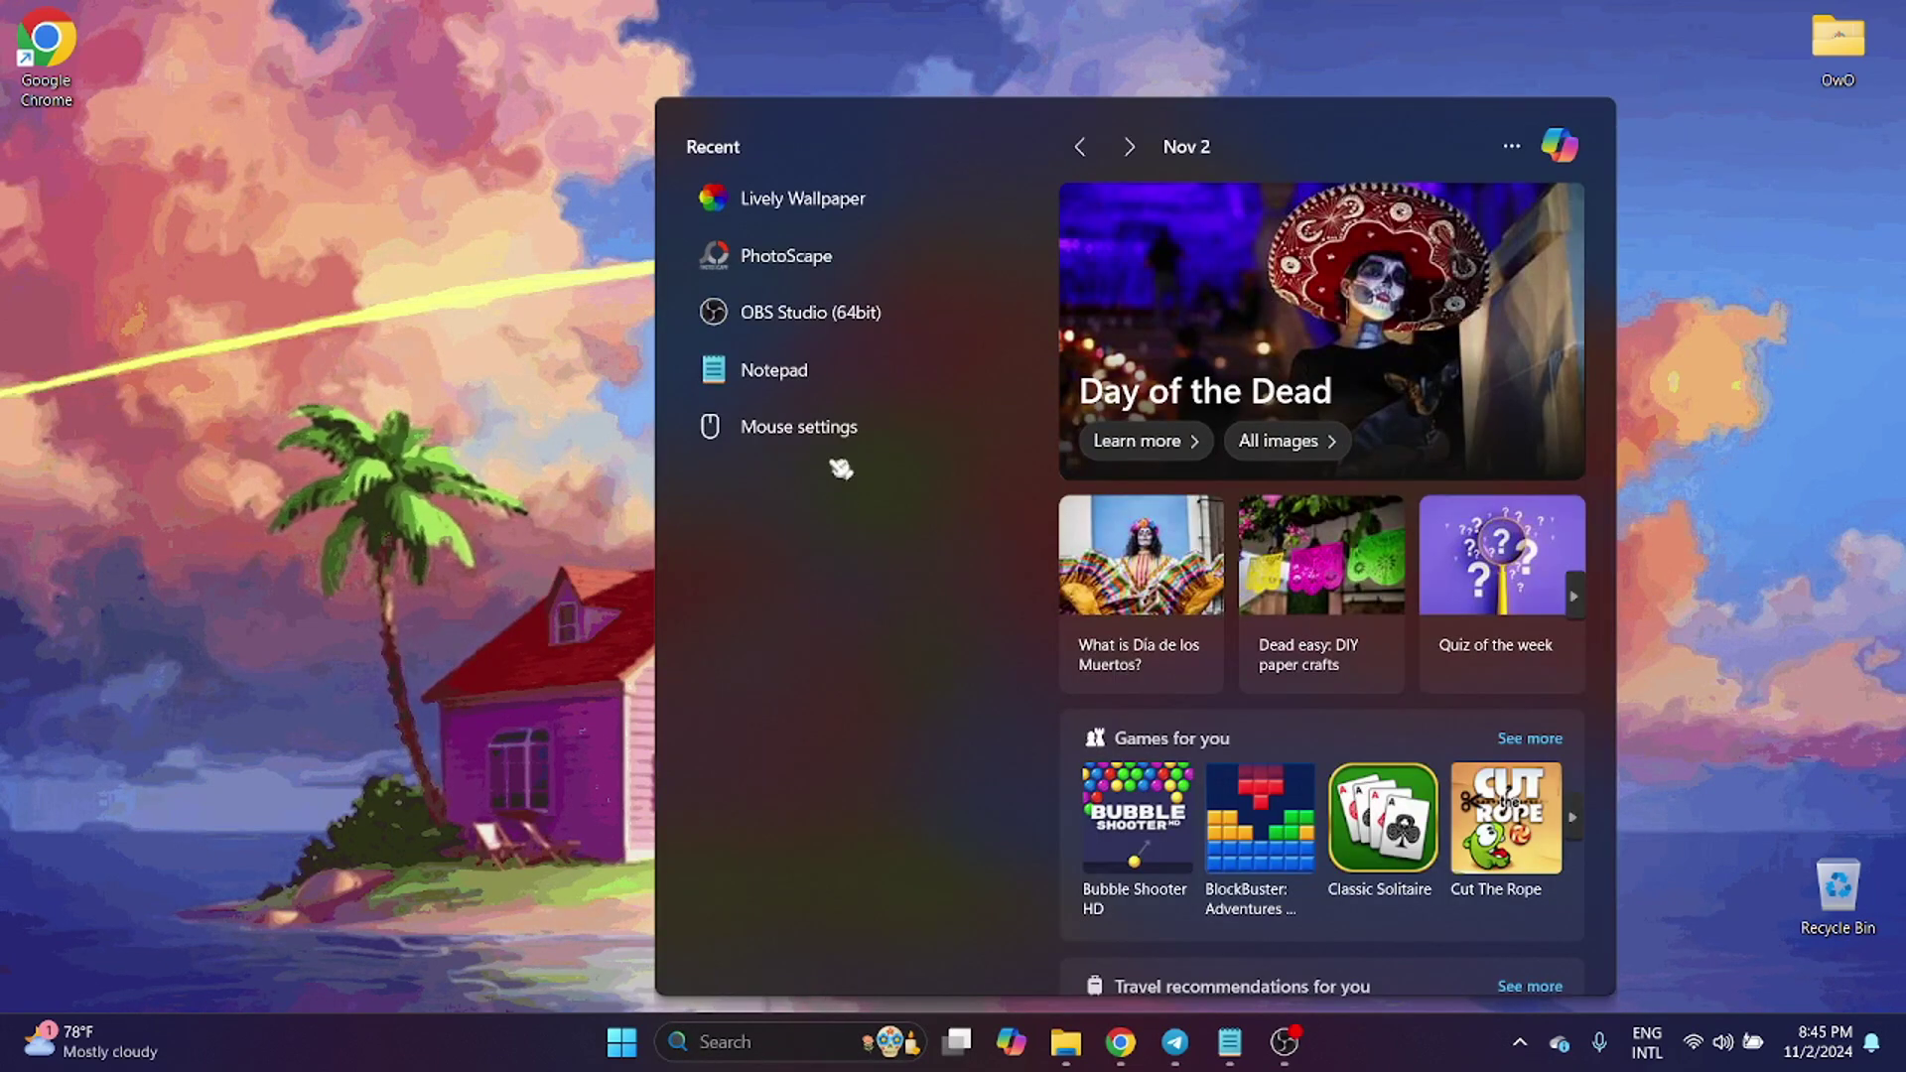
{"action": "left_click", "coordinate": [860, 426]}
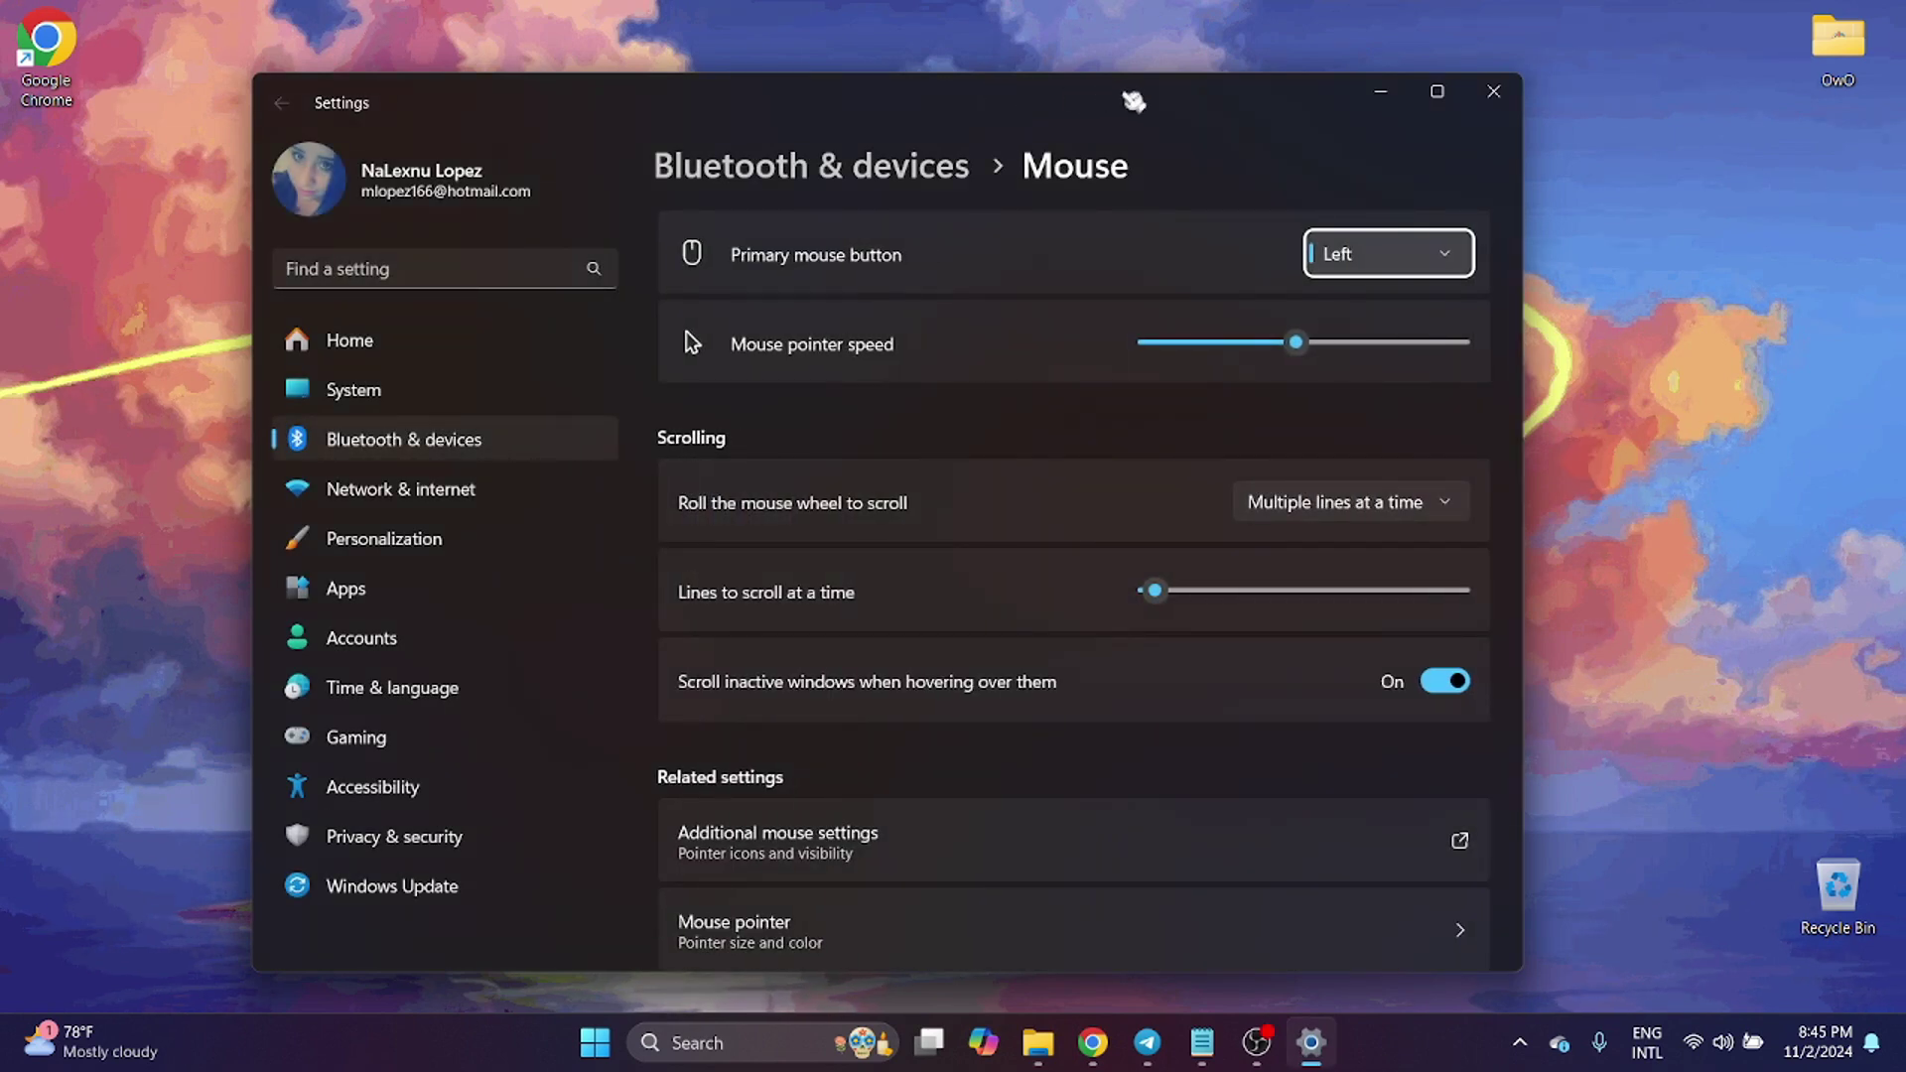
{"action": "mouse_move", "coordinate": [1134, 102]}
{"action": "left_mouse_down"}
{"action": "mouse_move", "coordinate": [1030, 254]}
{"action": "mouse_move", "coordinate": [1139, 85]}
{"action": "left_mouse_up"}
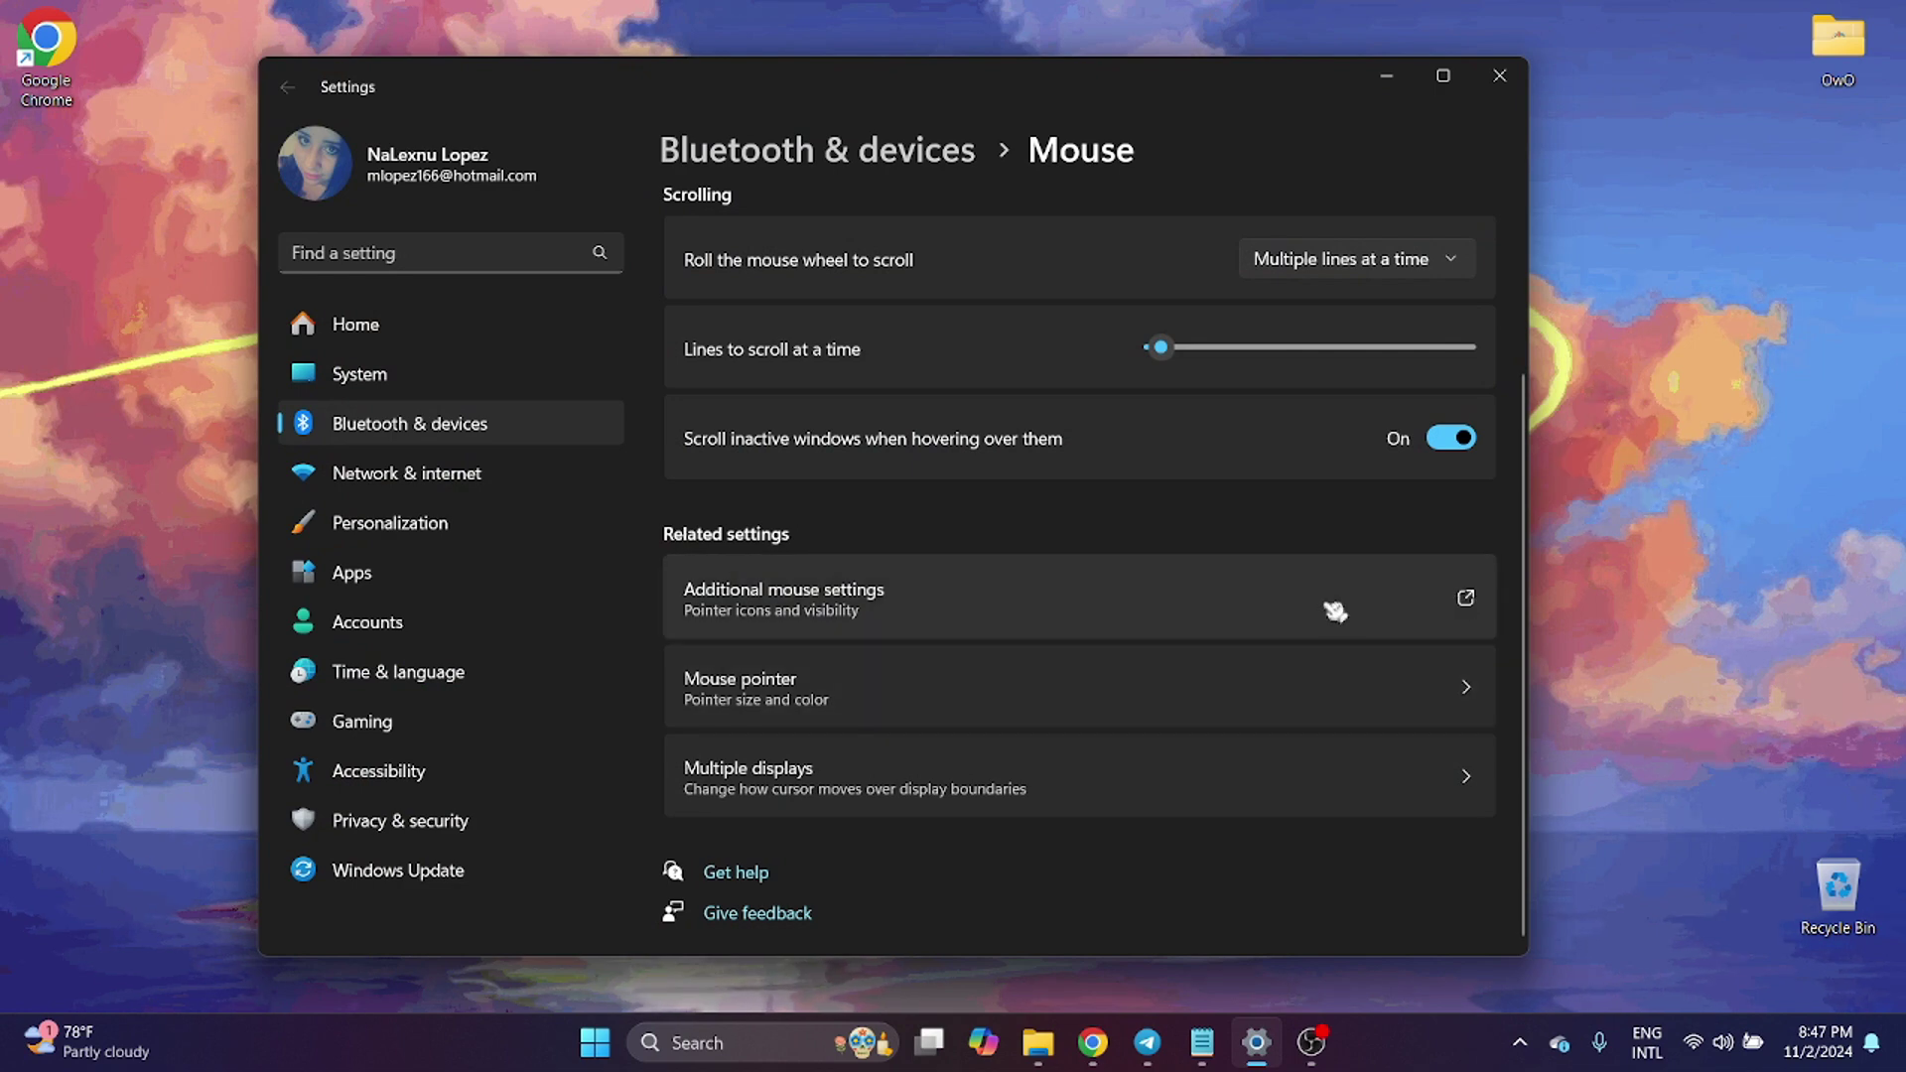
On the Pointers tab, give Normal Select the pack's Normal Select cursor.
{"action": "left_click", "coordinate": [1474, 599]}
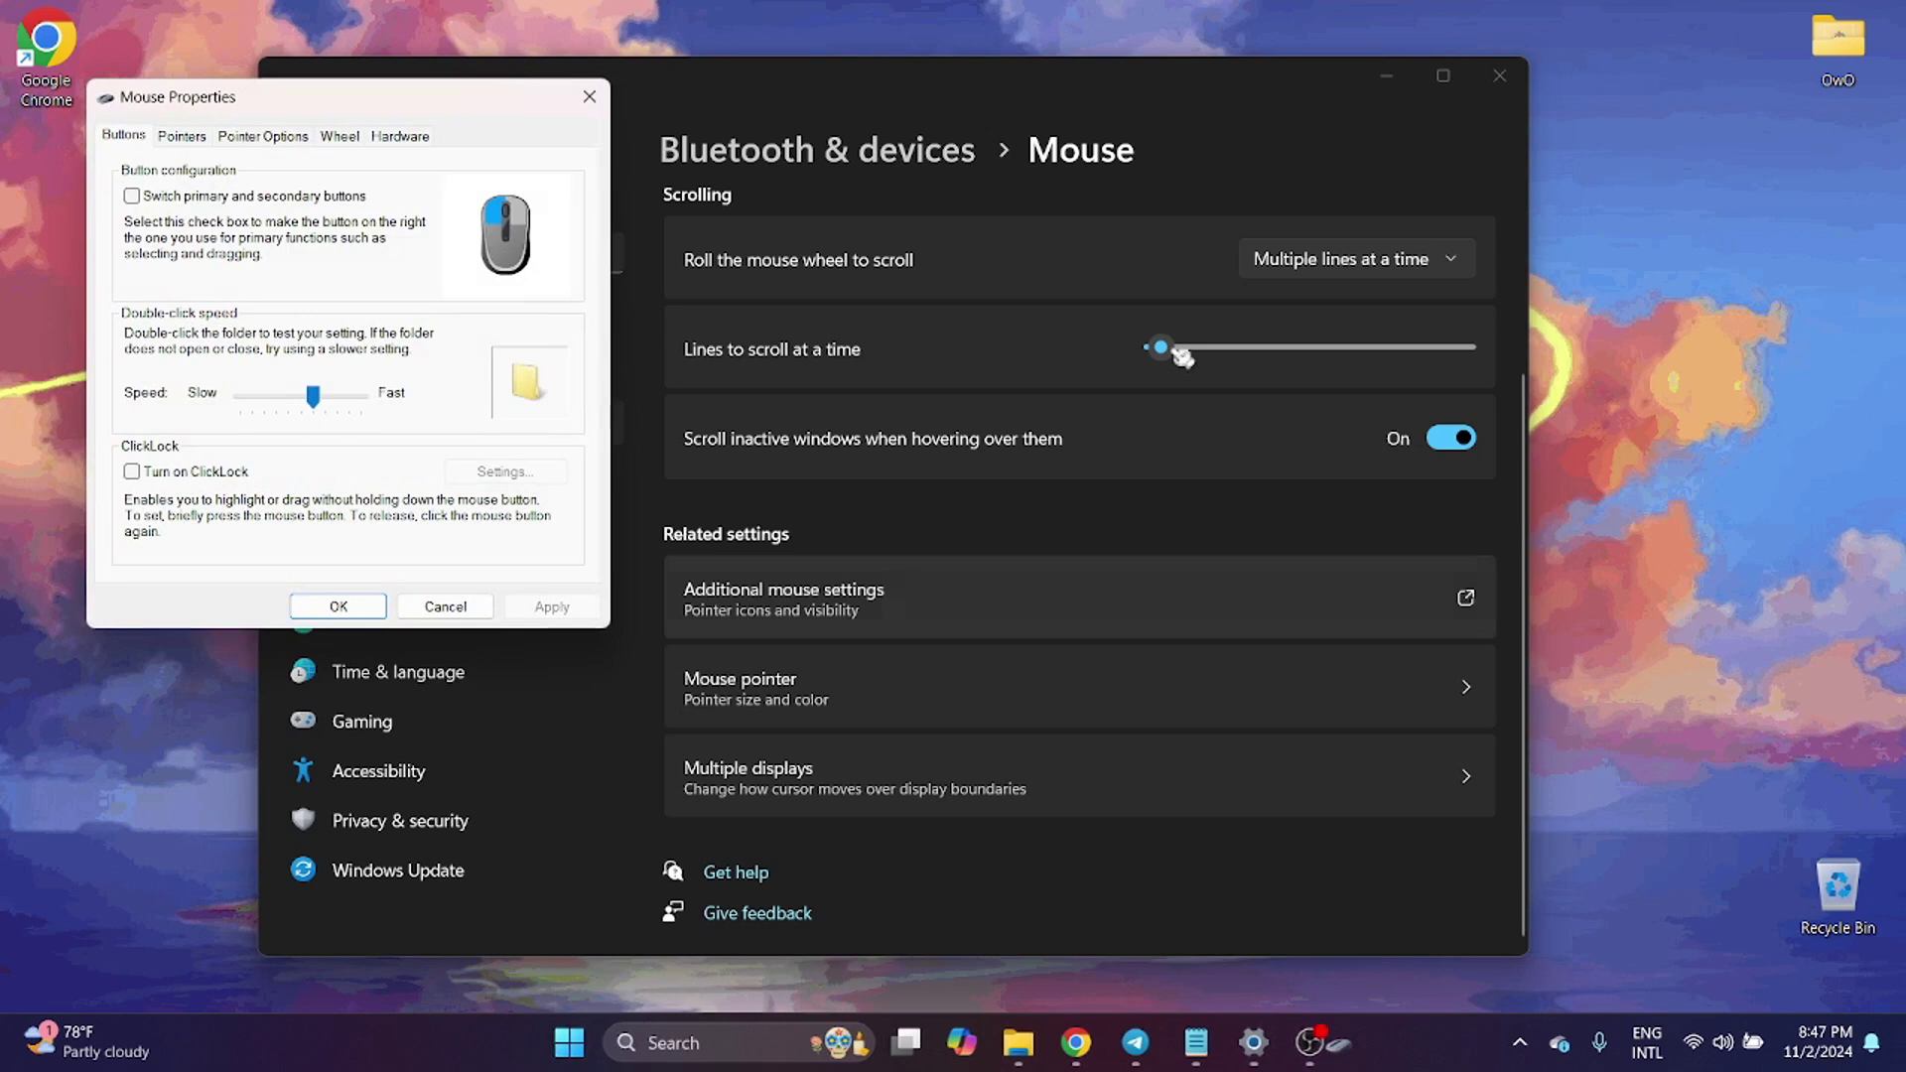
{"action": "left_click", "coordinate": [200, 135]}
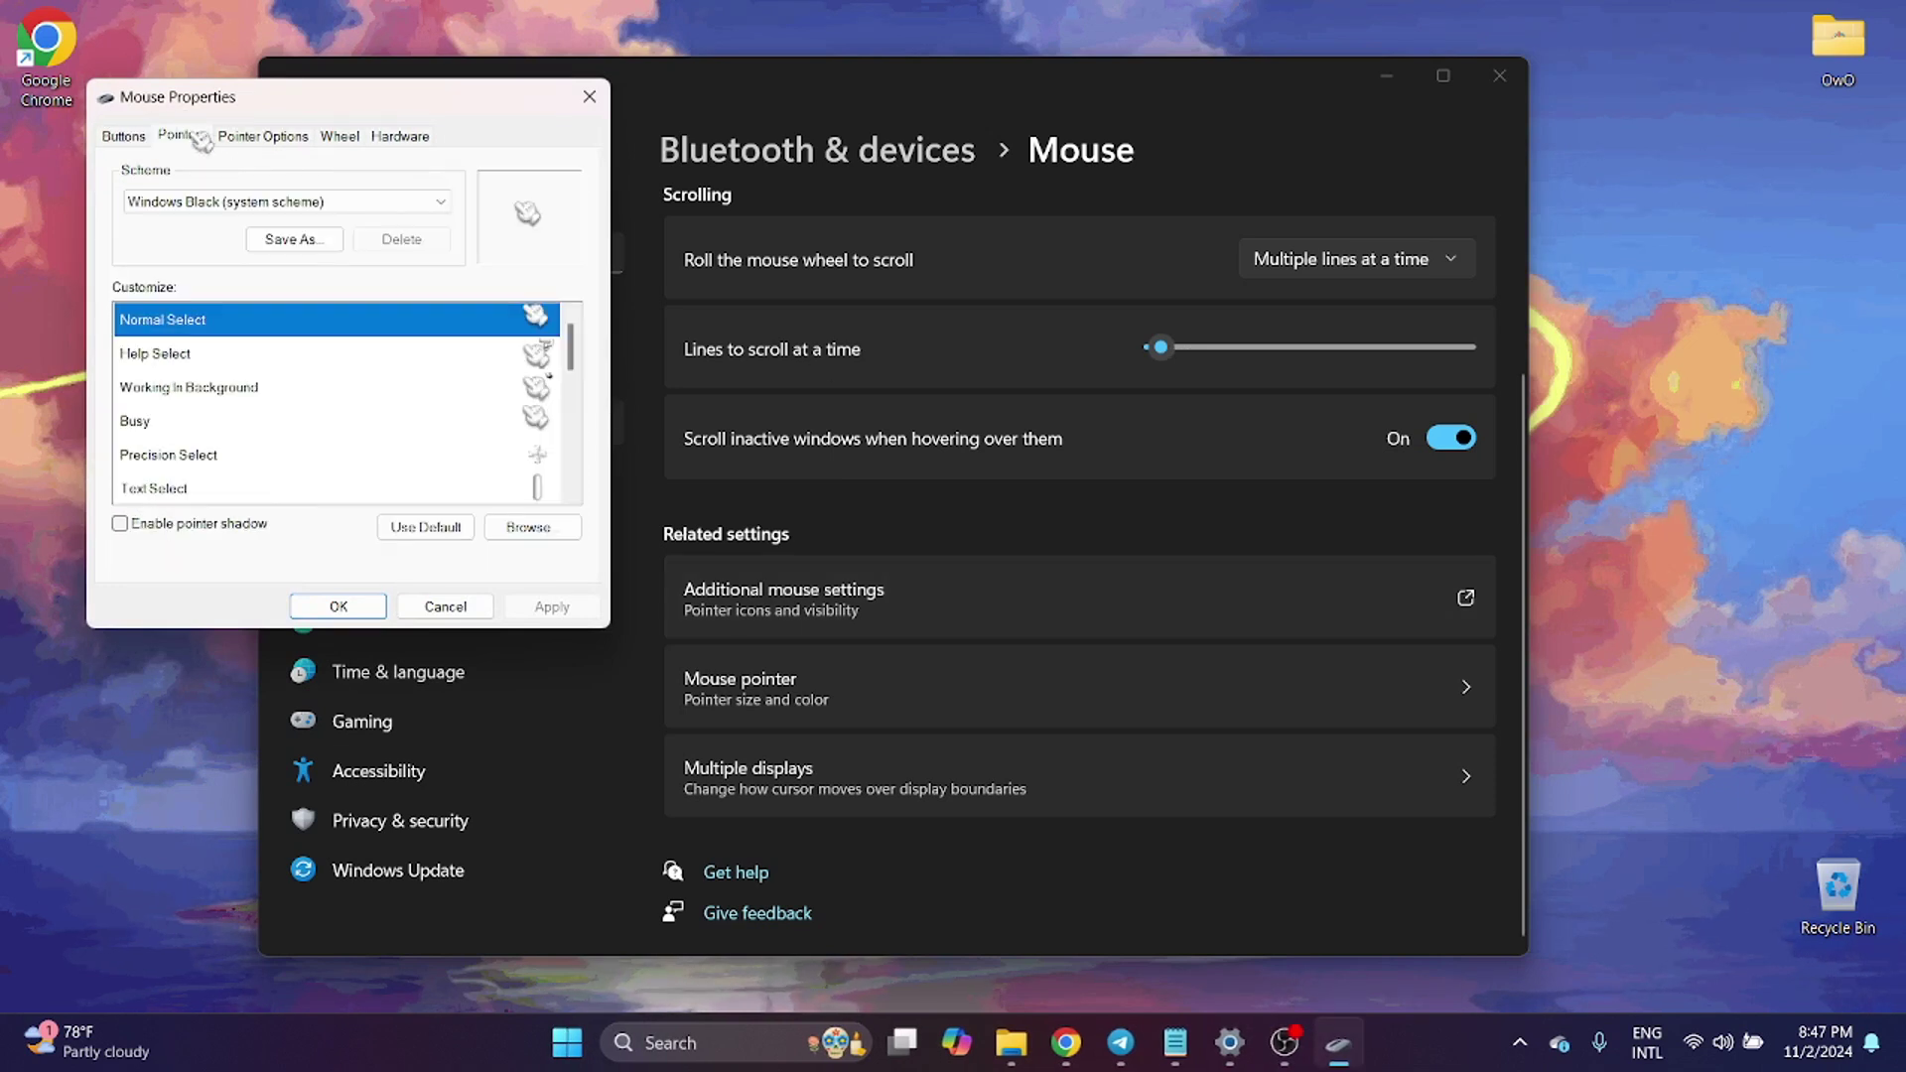
{"action": "left_click", "coordinate": [541, 528]}
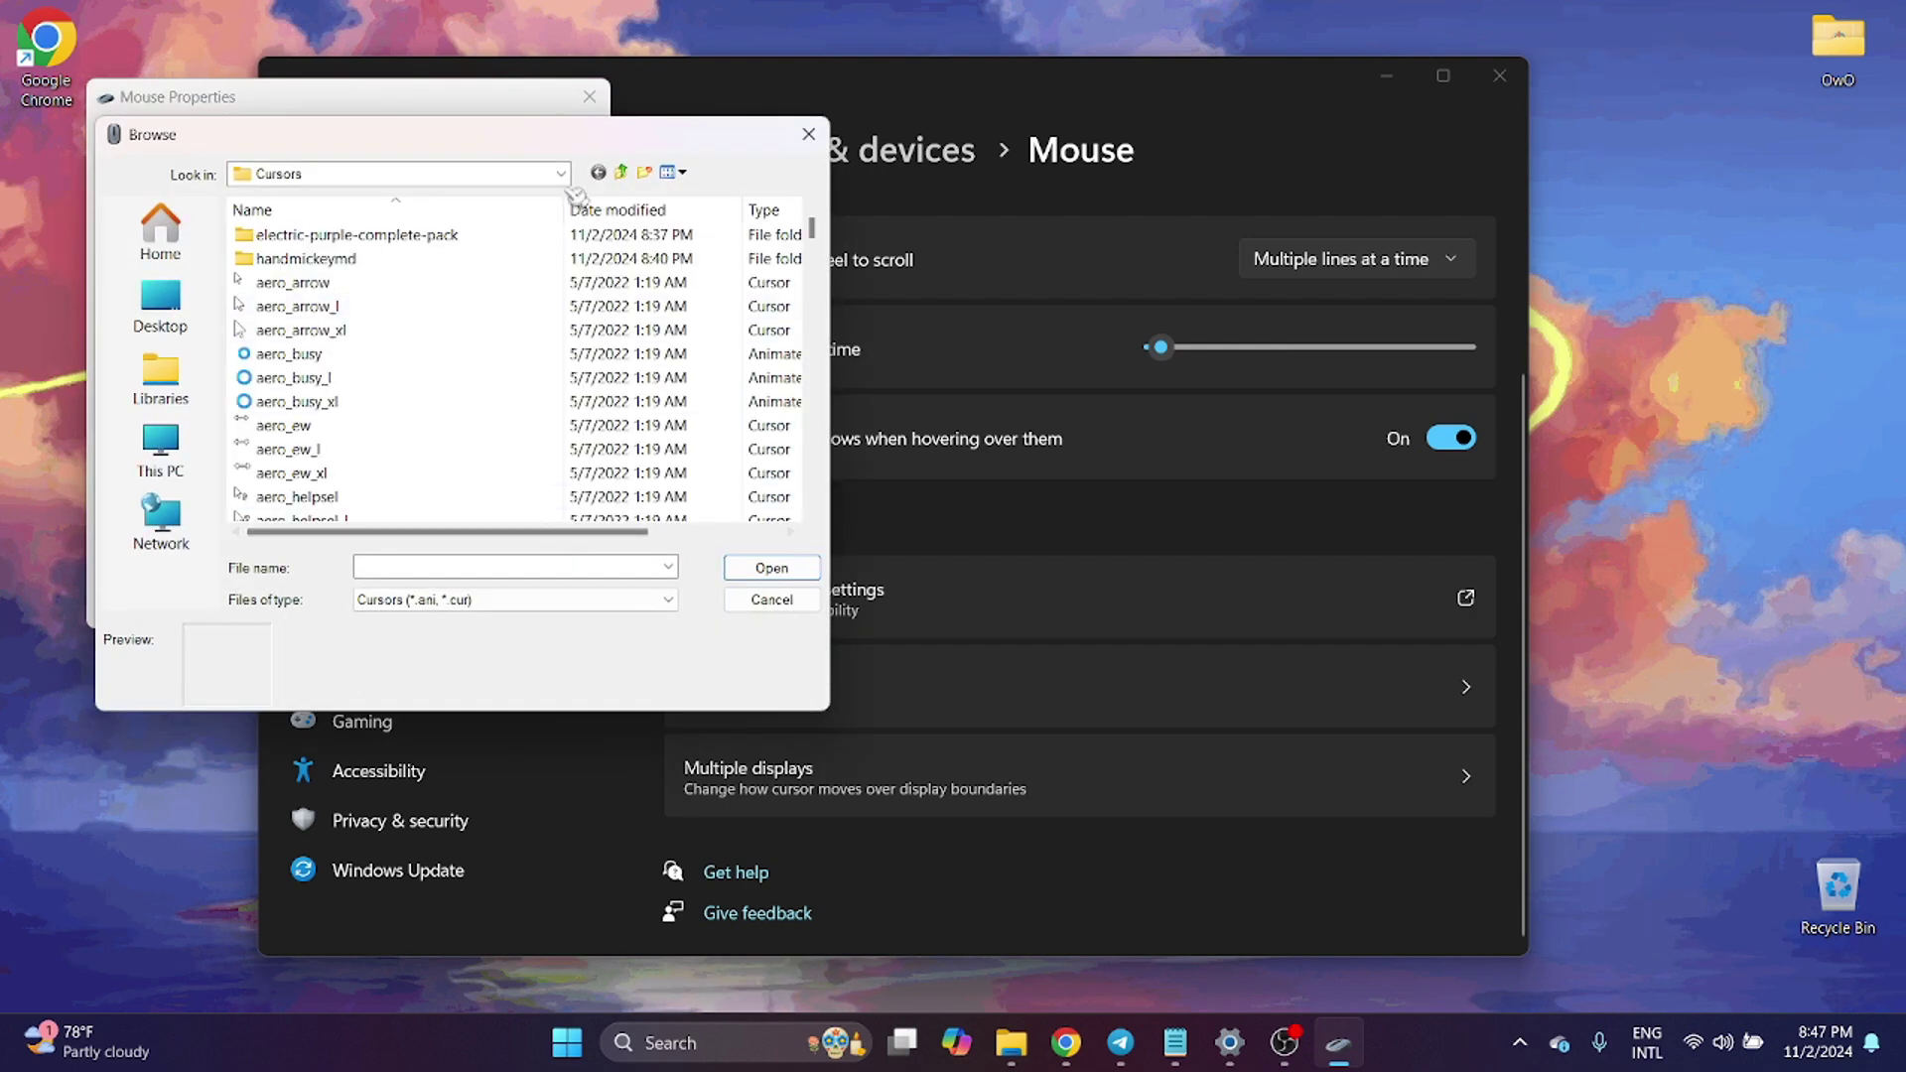
{"action": "left_click_drag", "start_coordinate": [566, 149], "coordinate": [863, 185]}
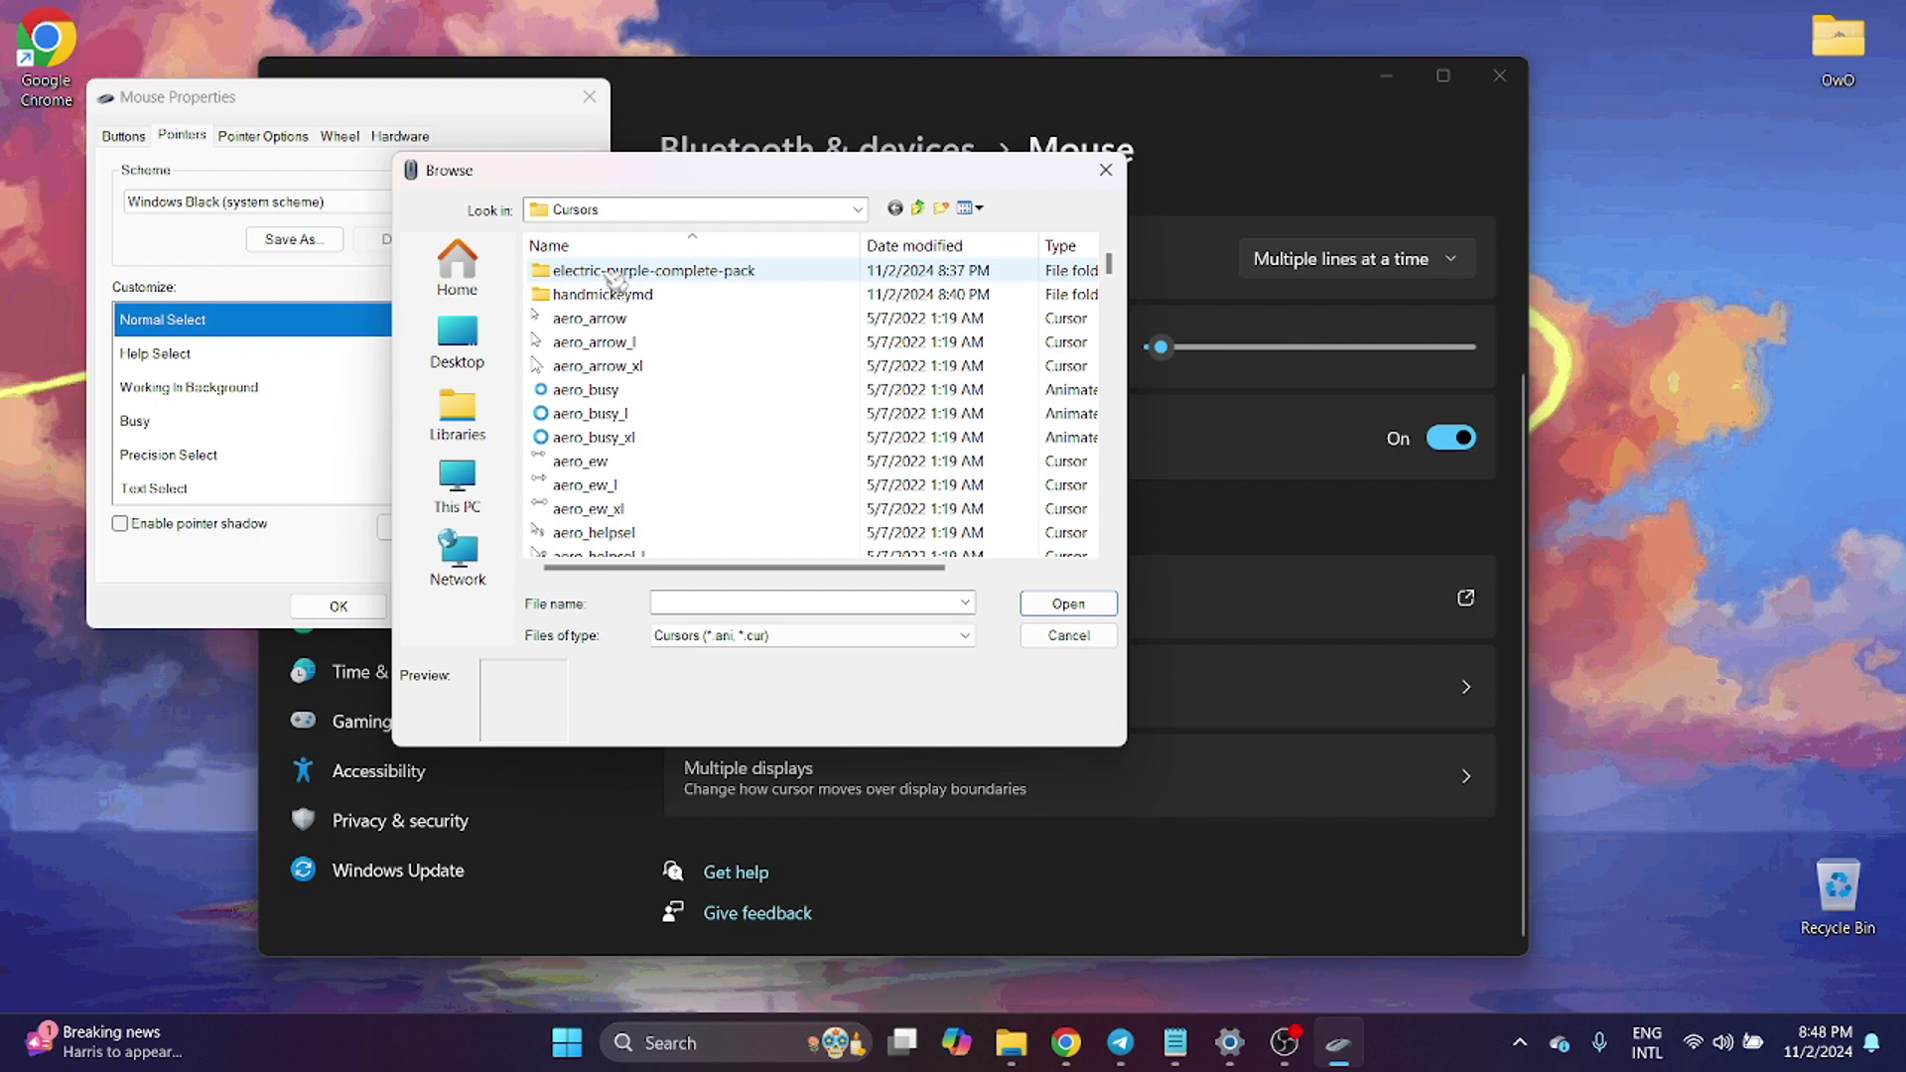
{"action": "left_click", "coordinate": [696, 277]}
{"action": "double_click", "coordinate": [696, 277]}
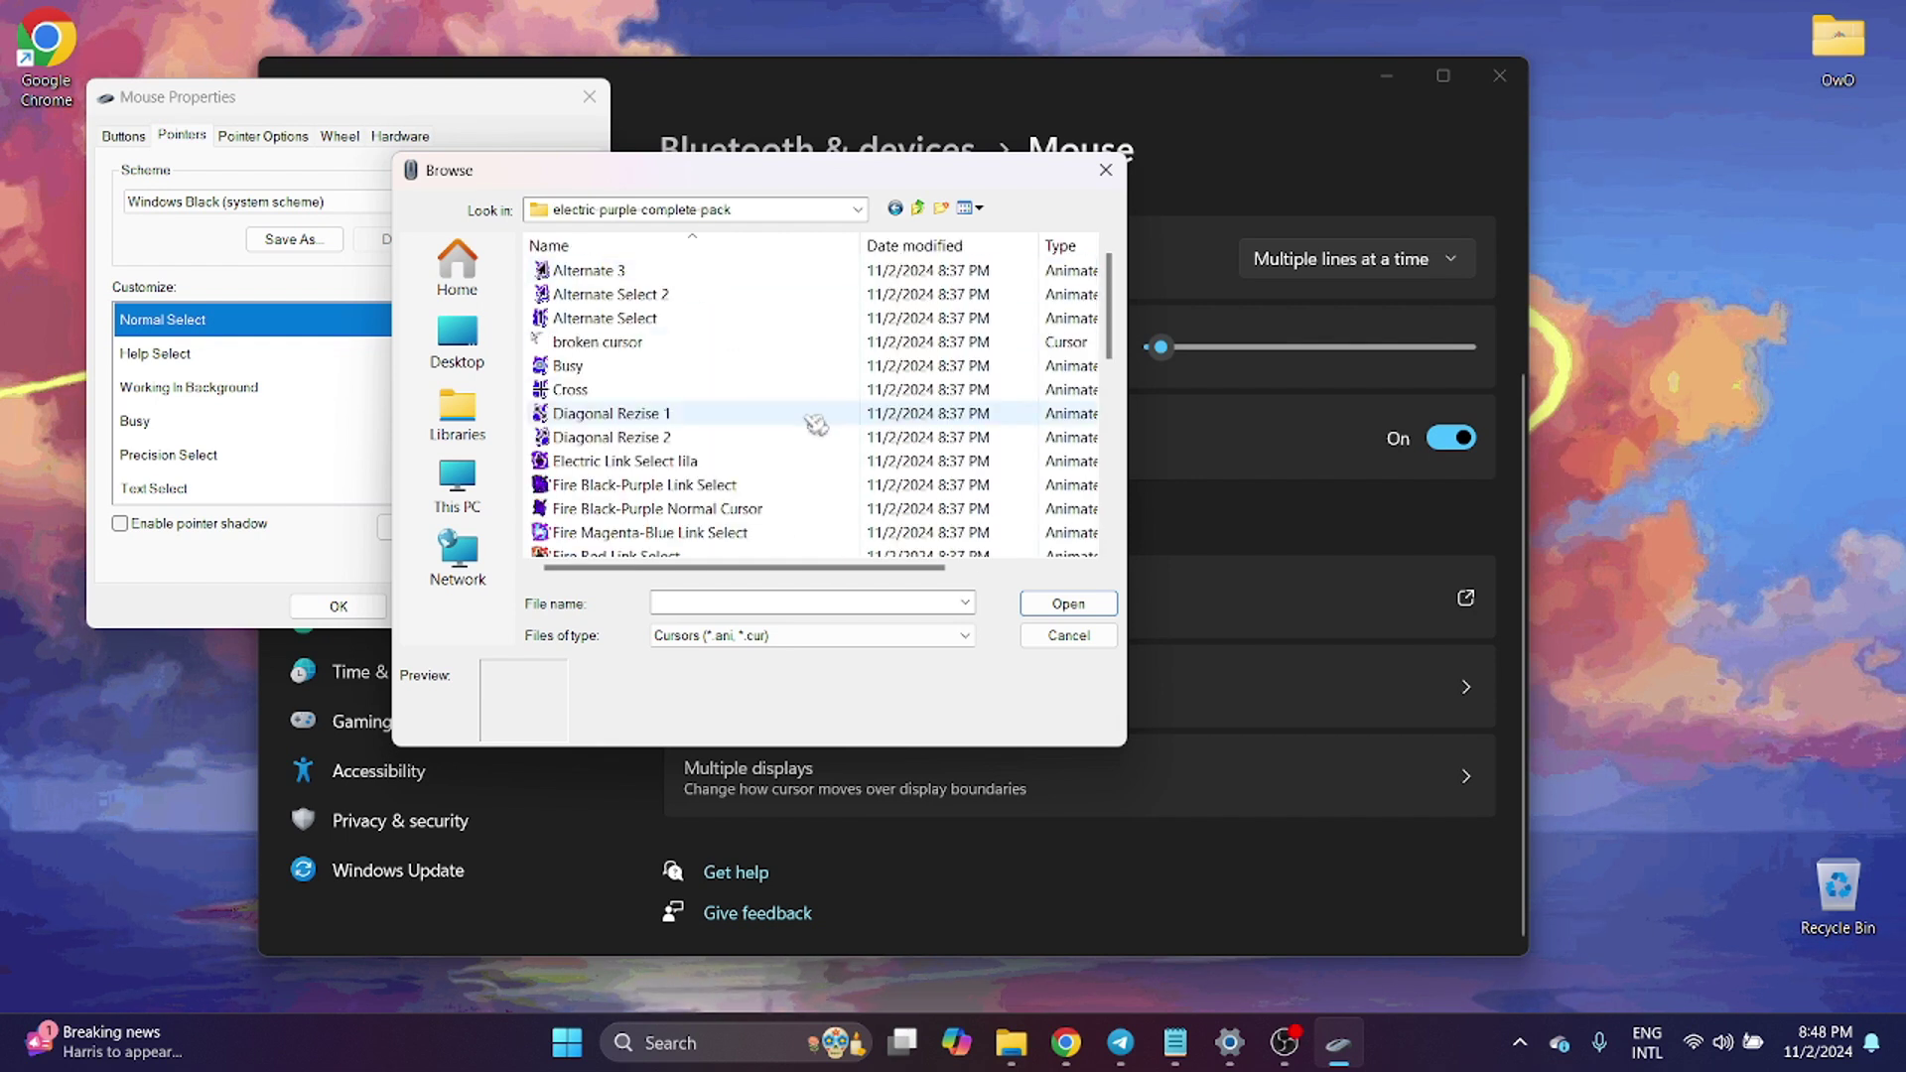
{"action": "left_click", "coordinate": [980, 208]}
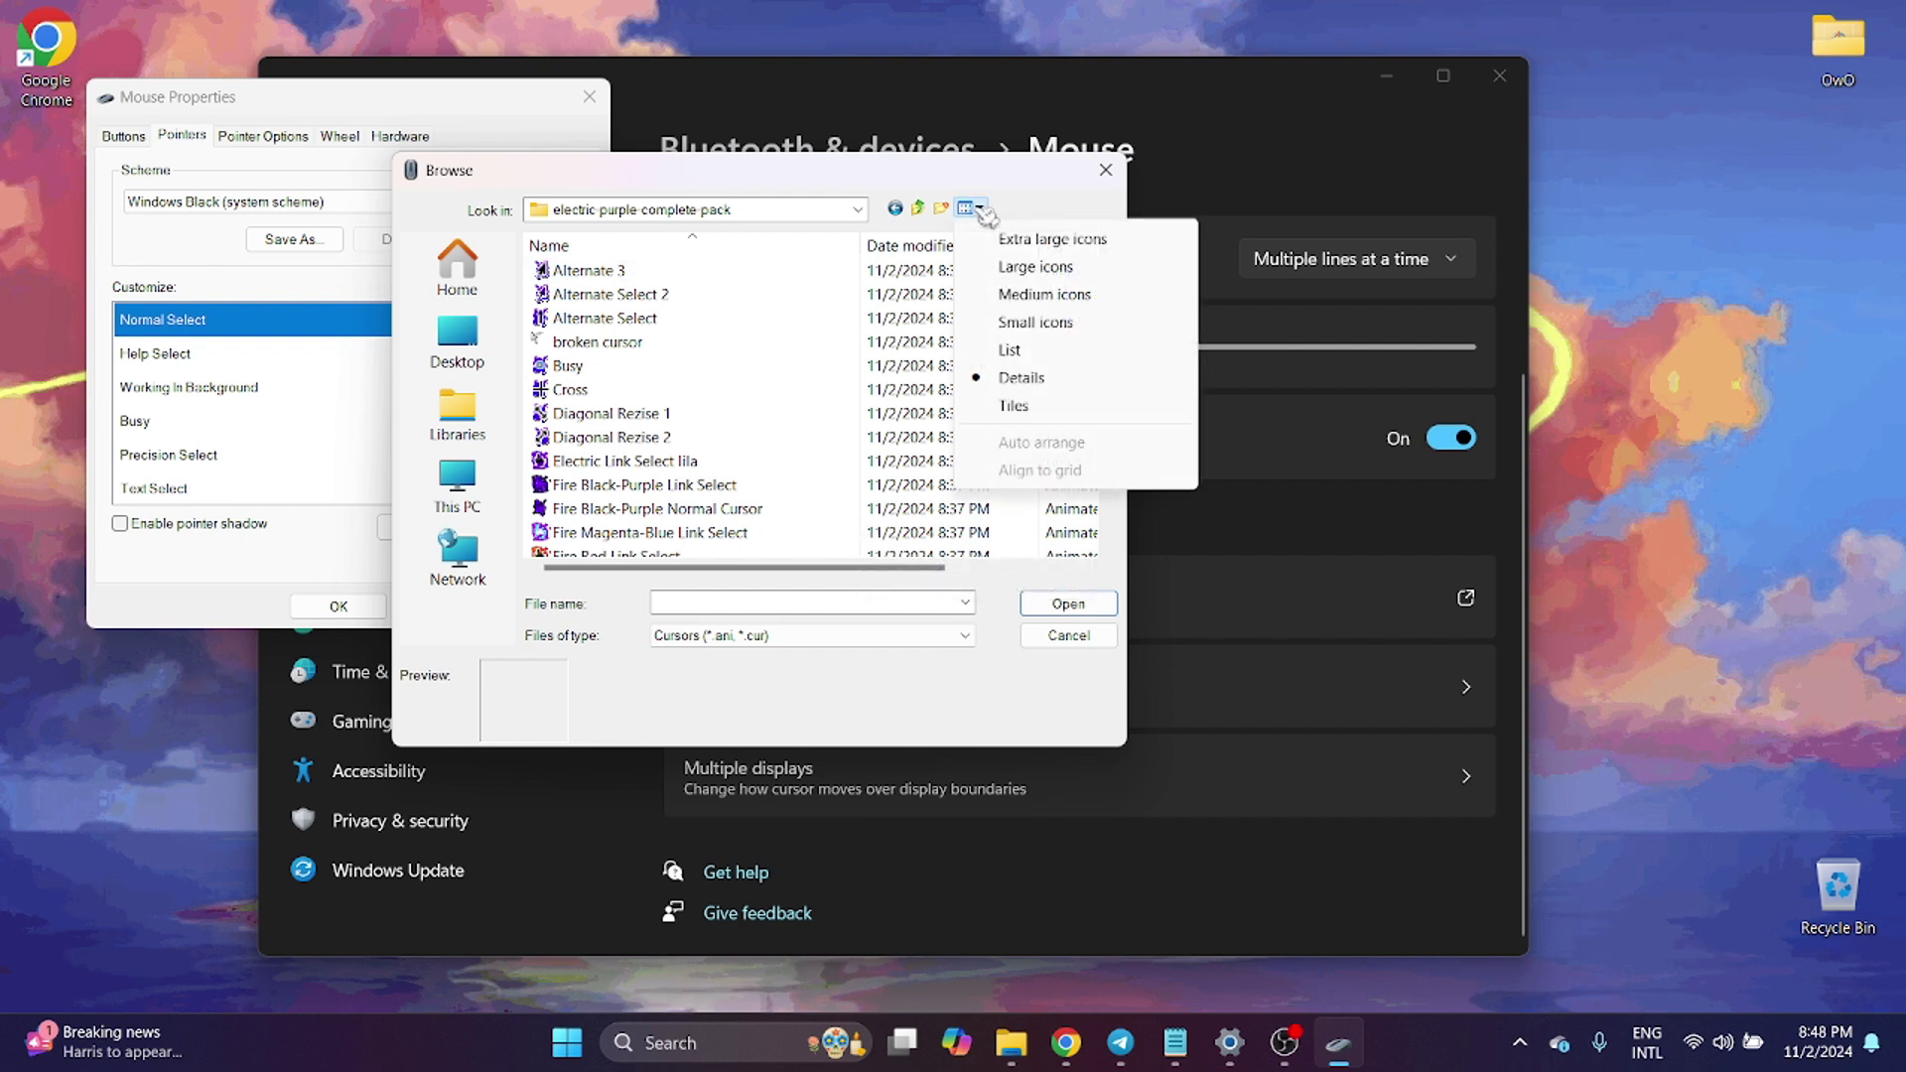
{"action": "left_click", "coordinate": [1070, 270]}
{"action": "left_click_drag", "start_coordinate": [802, 183], "coordinate": [1068, 172]}
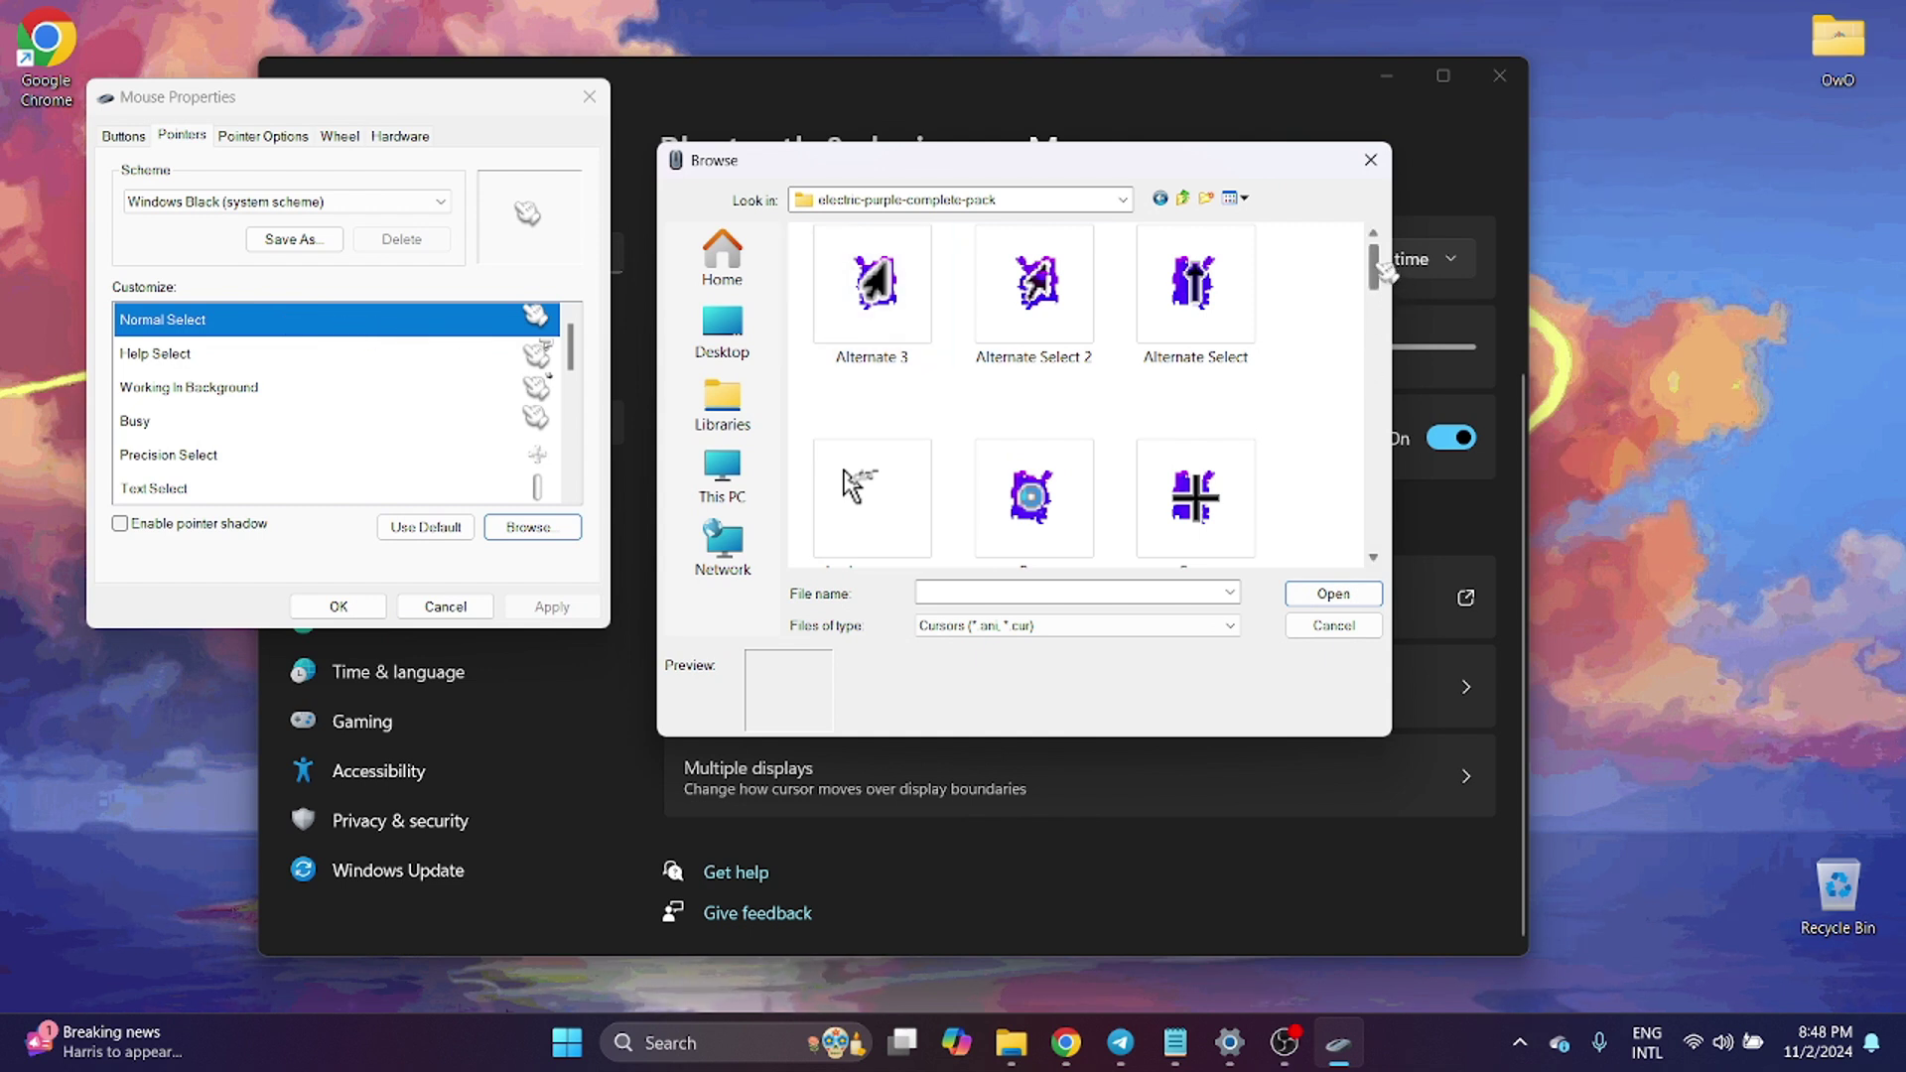
{"action": "left_click_drag", "start_coordinate": [1386, 270], "coordinate": [1362, 429]}
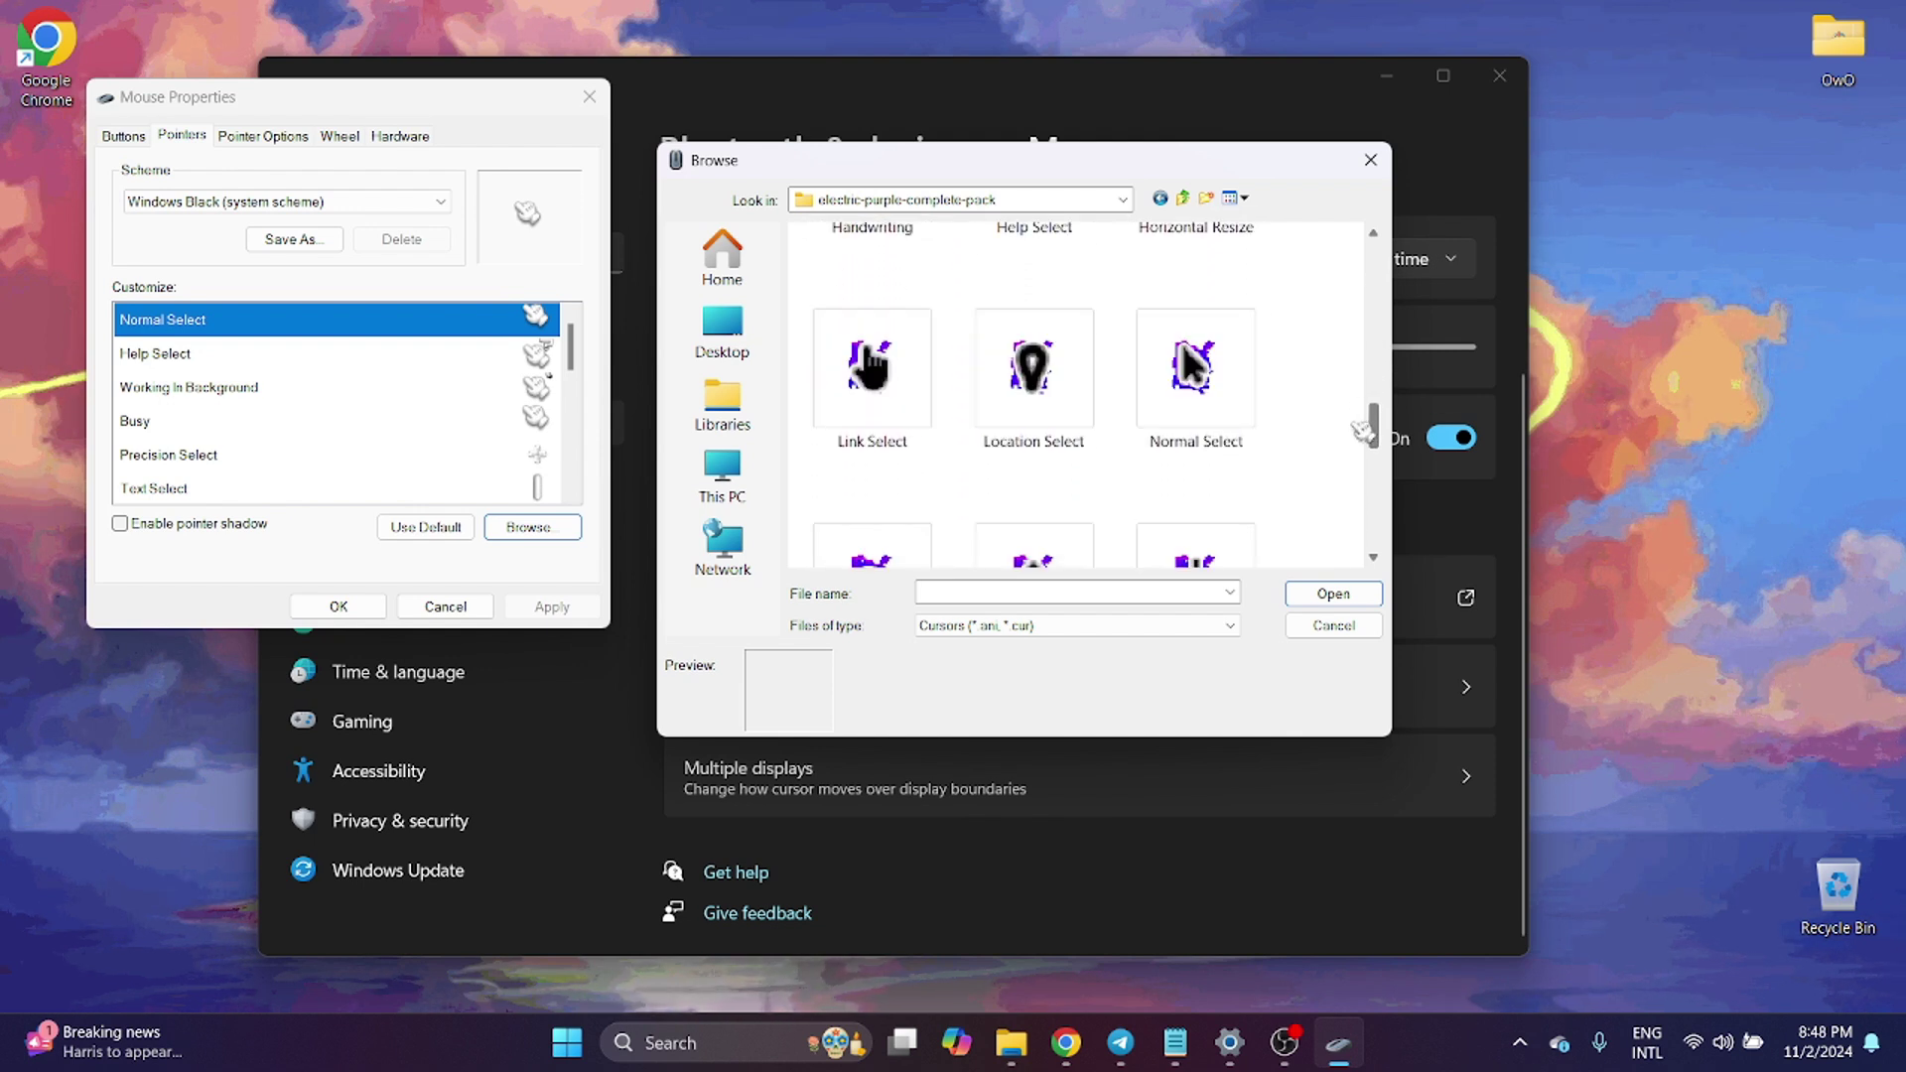
{"action": "double_click", "coordinate": [1195, 367]}
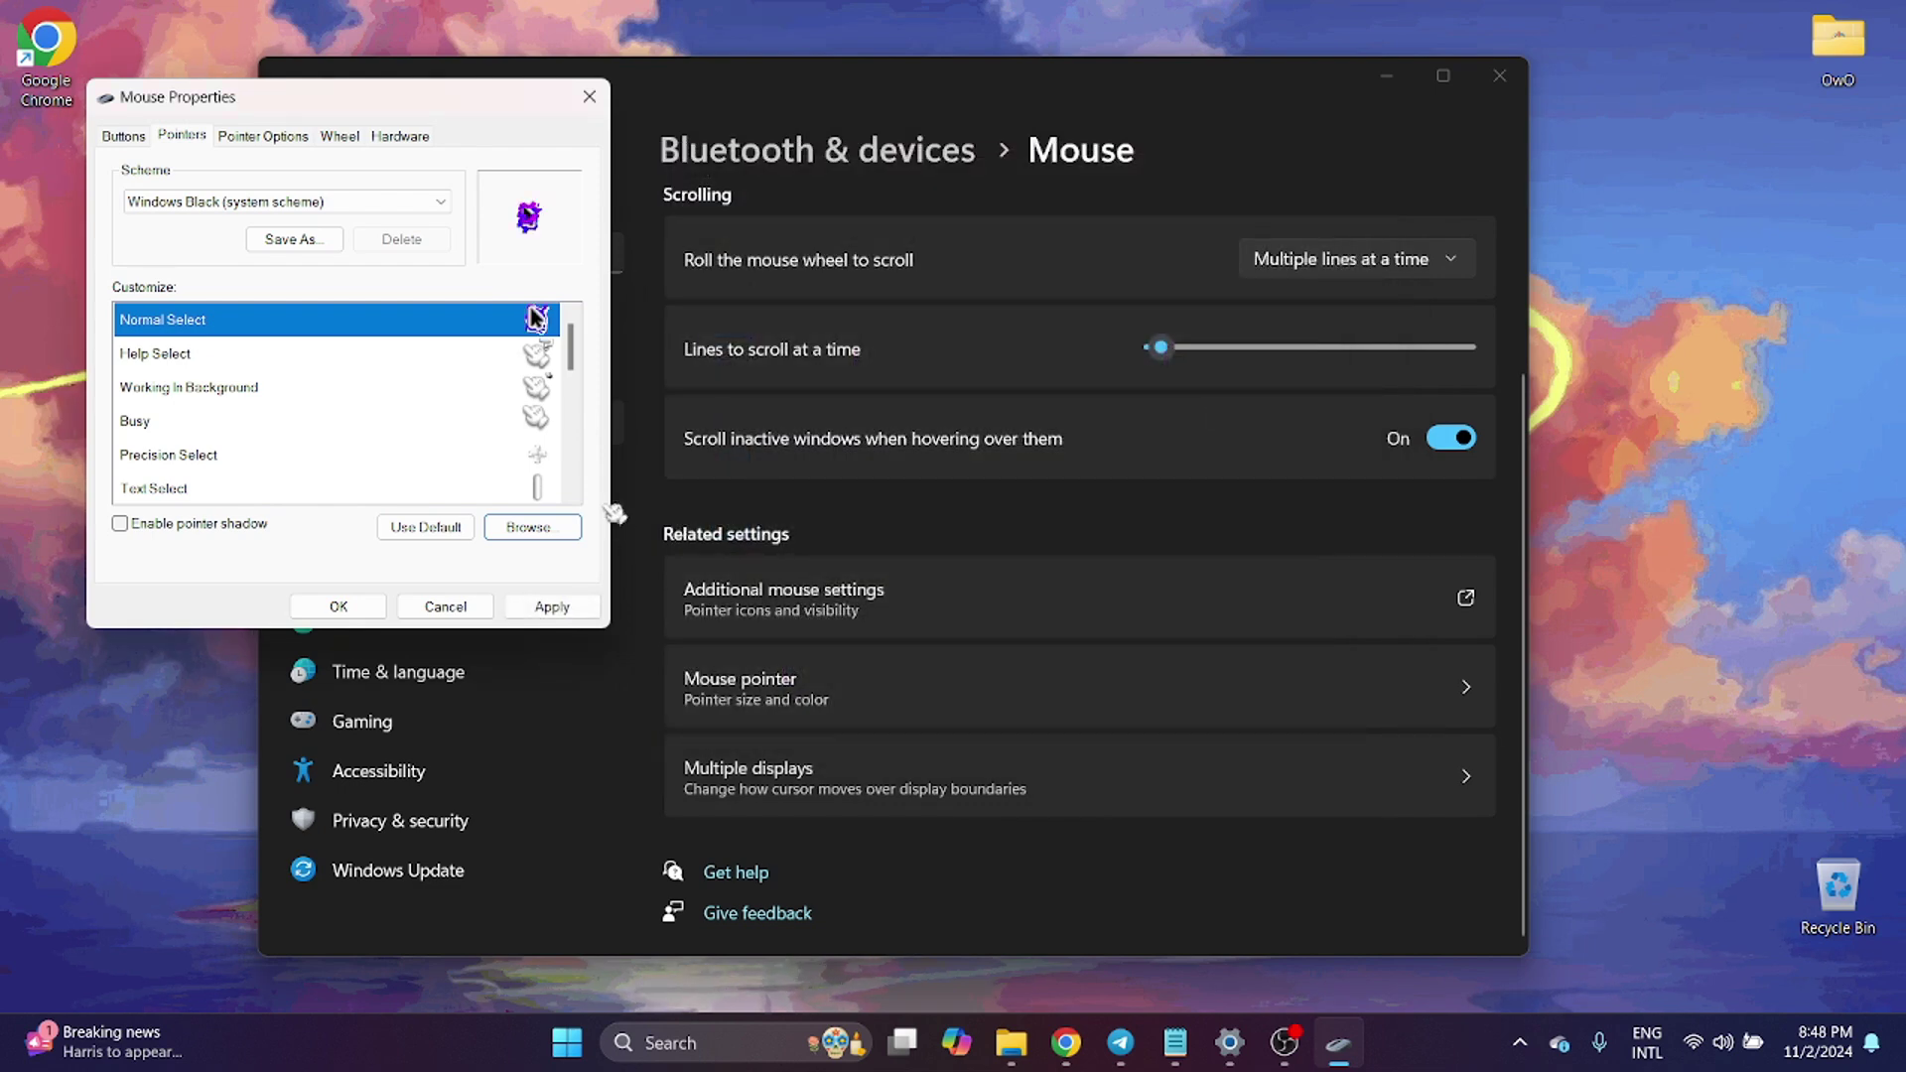
Give Help Select the Help Select.ani cursor from the electric purple pack.
{"action": "left_click", "coordinate": [467, 362]}
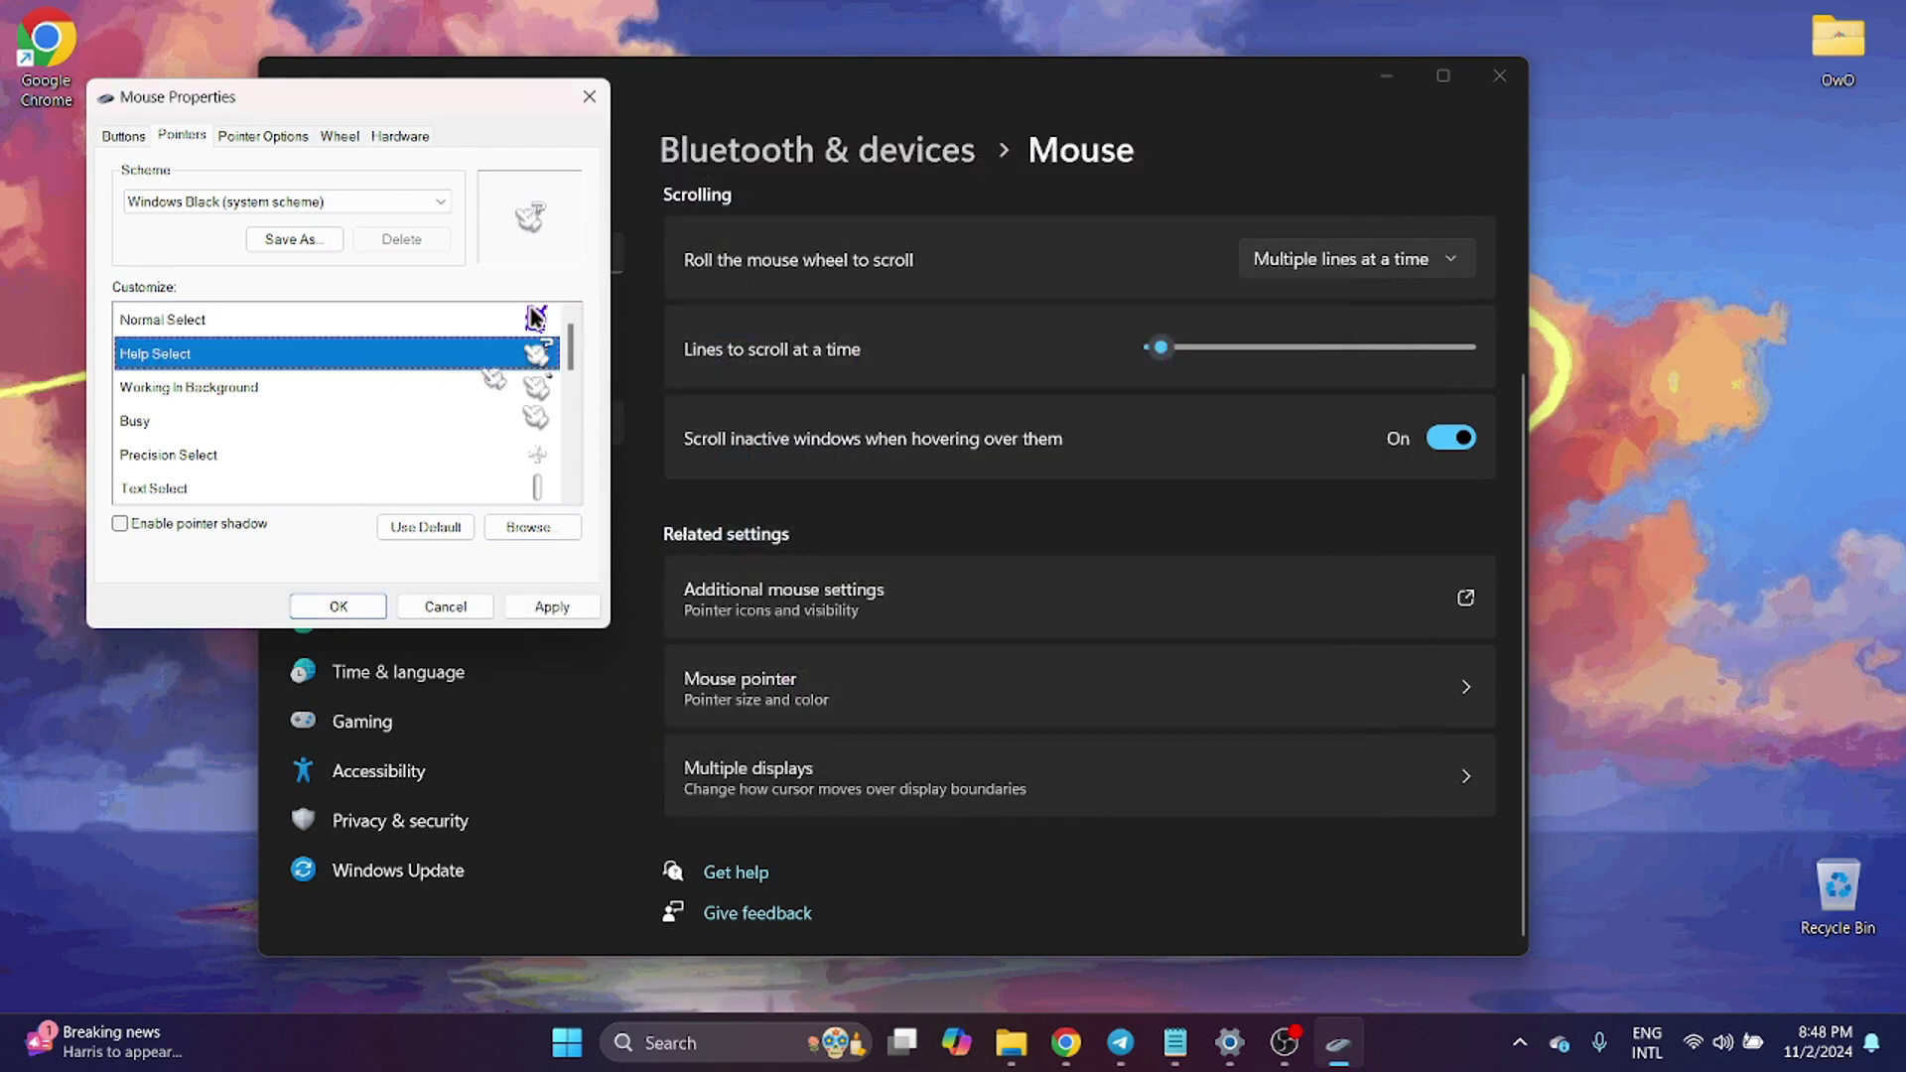
{"action": "left_click", "coordinate": [549, 529]}
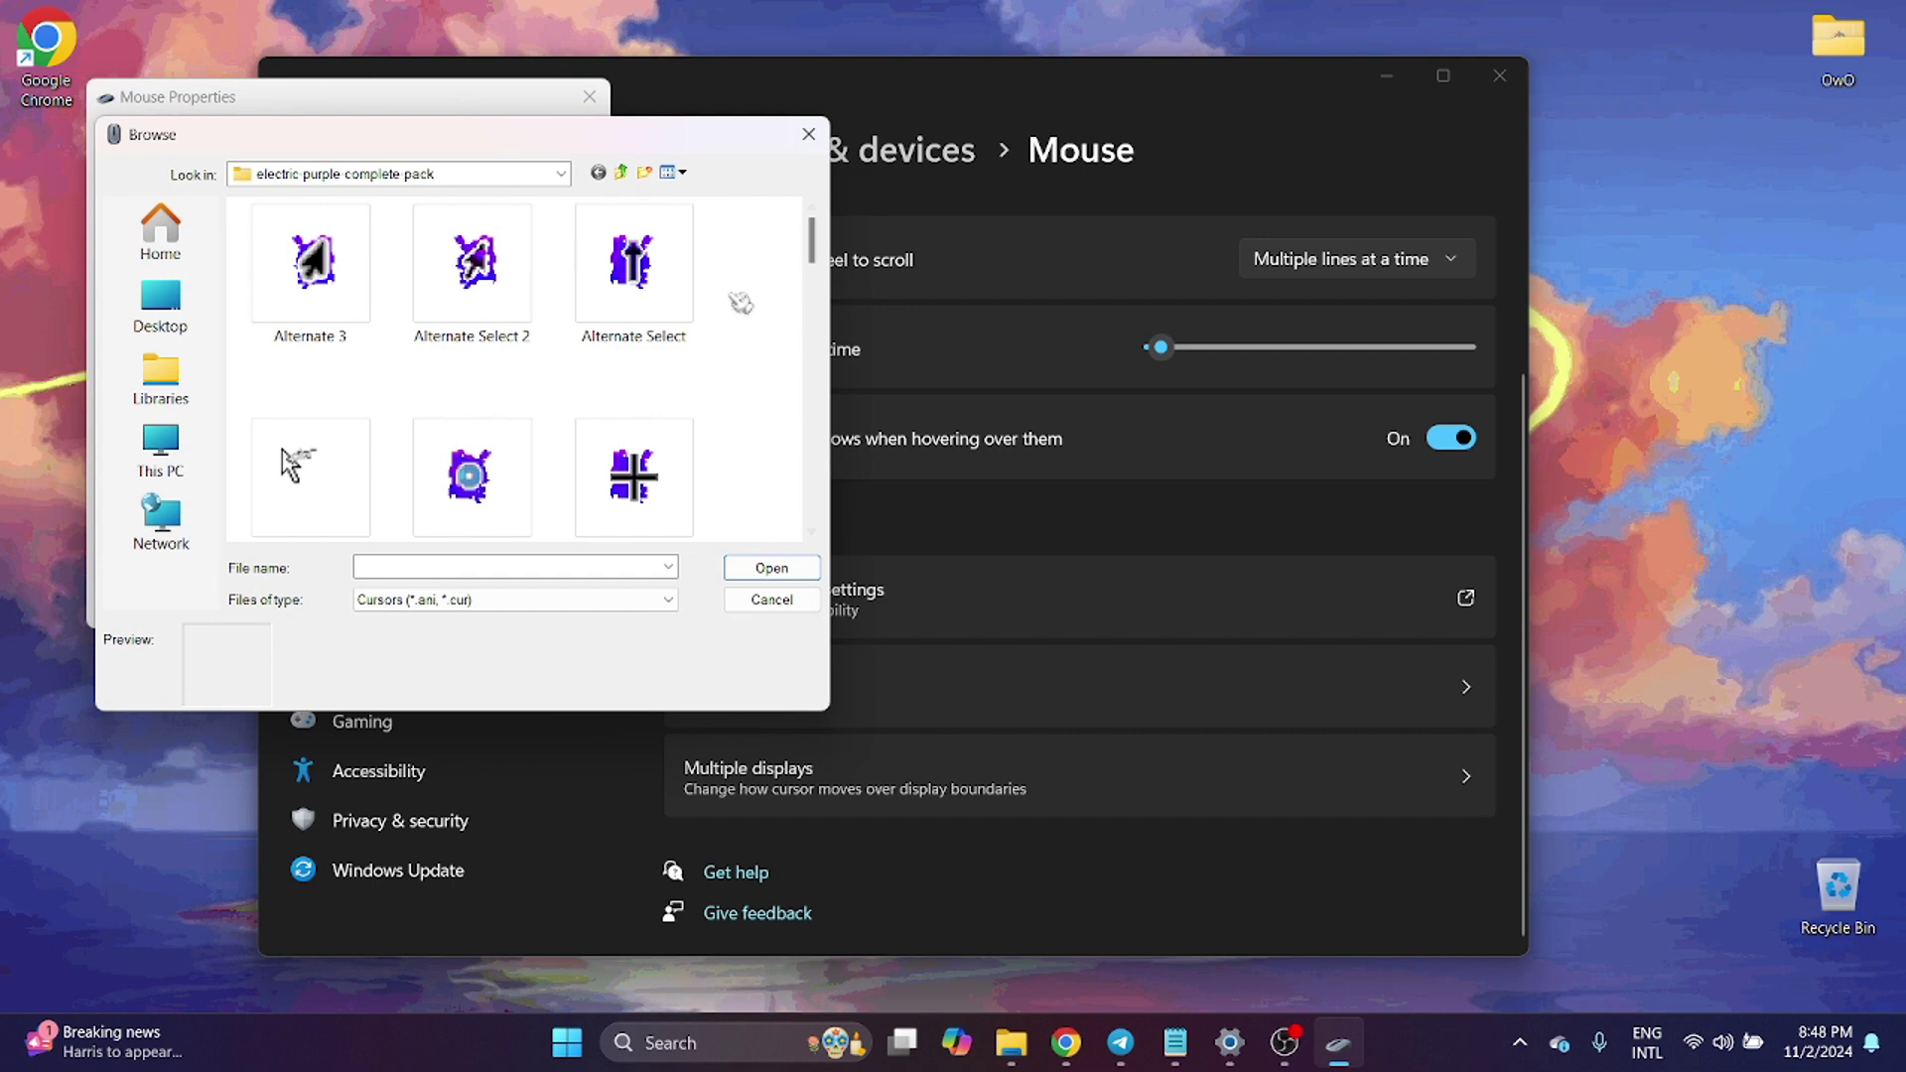
{"action": "left_click_drag", "start_coordinate": [675, 137], "coordinate": [1217, 105]}
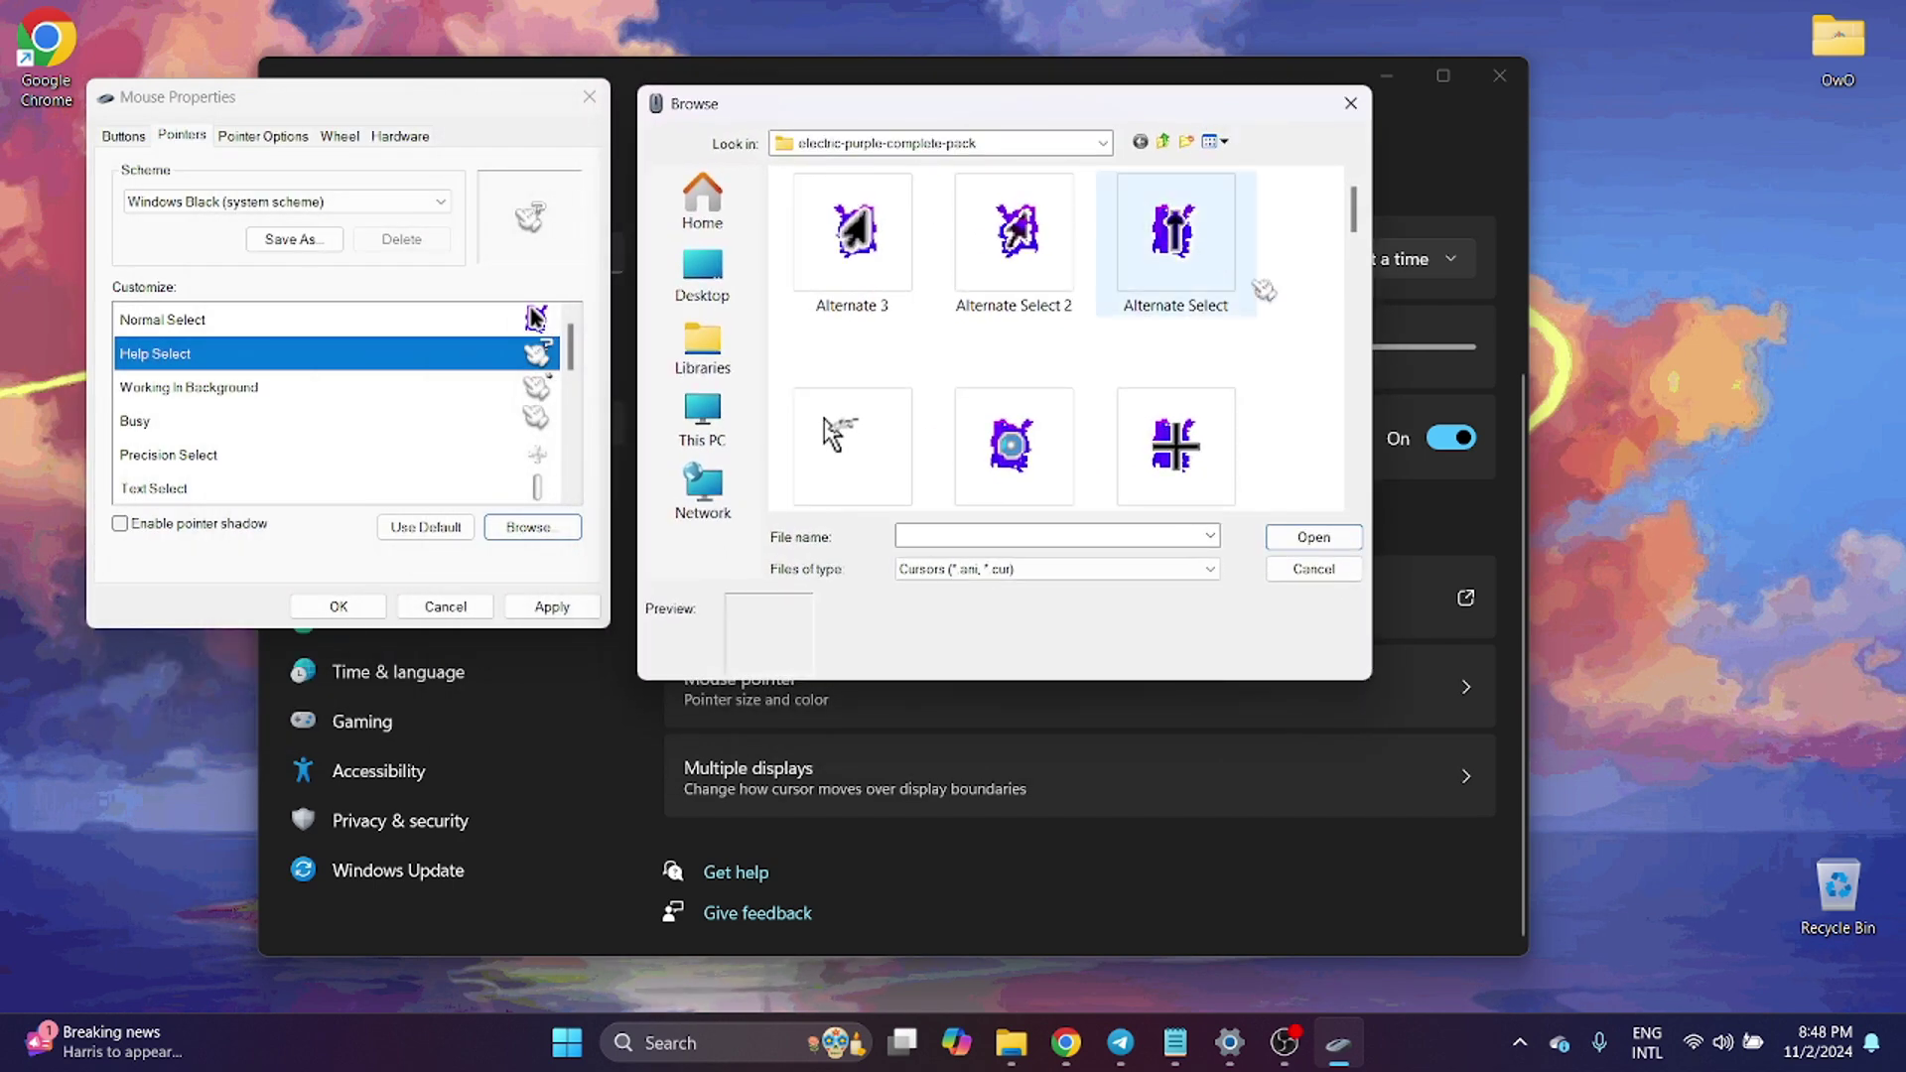
{"action": "left_click_drag", "start_coordinate": [1360, 220], "coordinate": [1365, 260]}
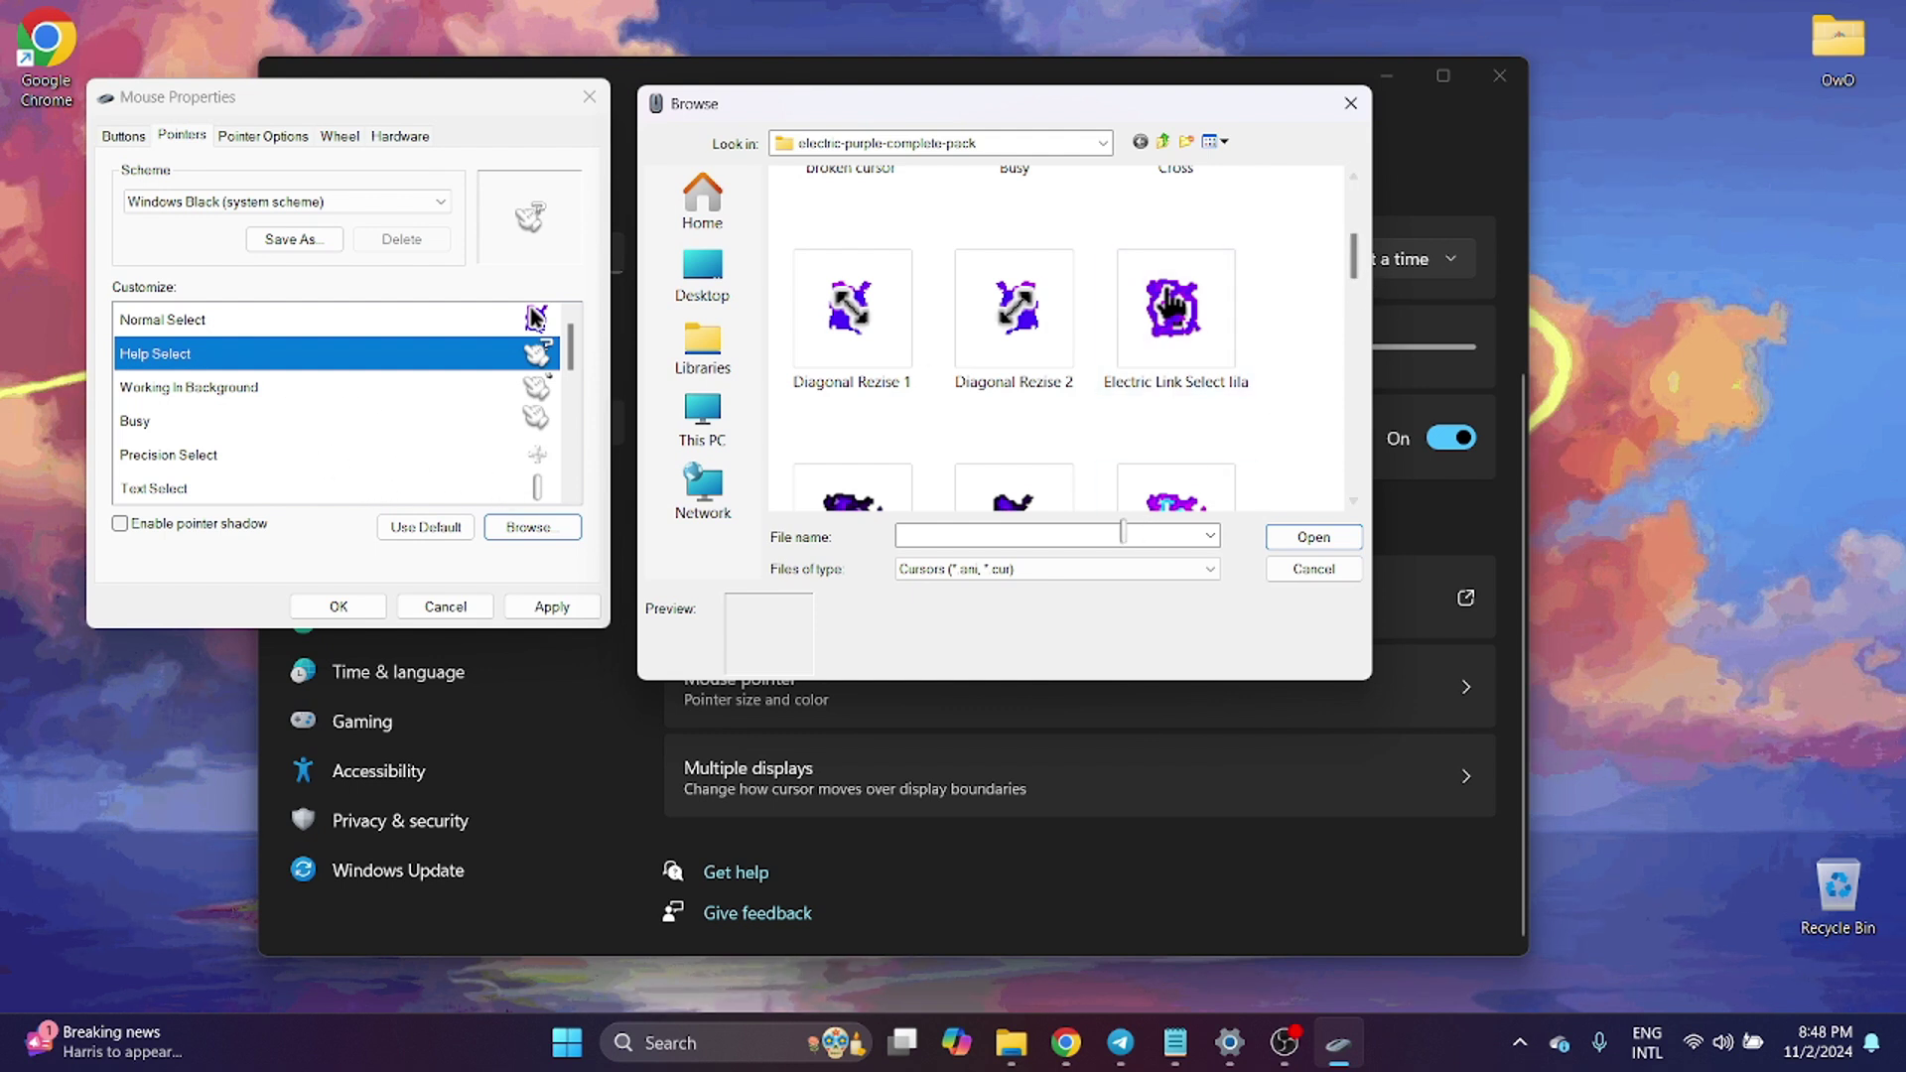
{"action": "left_click", "coordinate": [1123, 534]}
{"action": "type", "text": "help"}
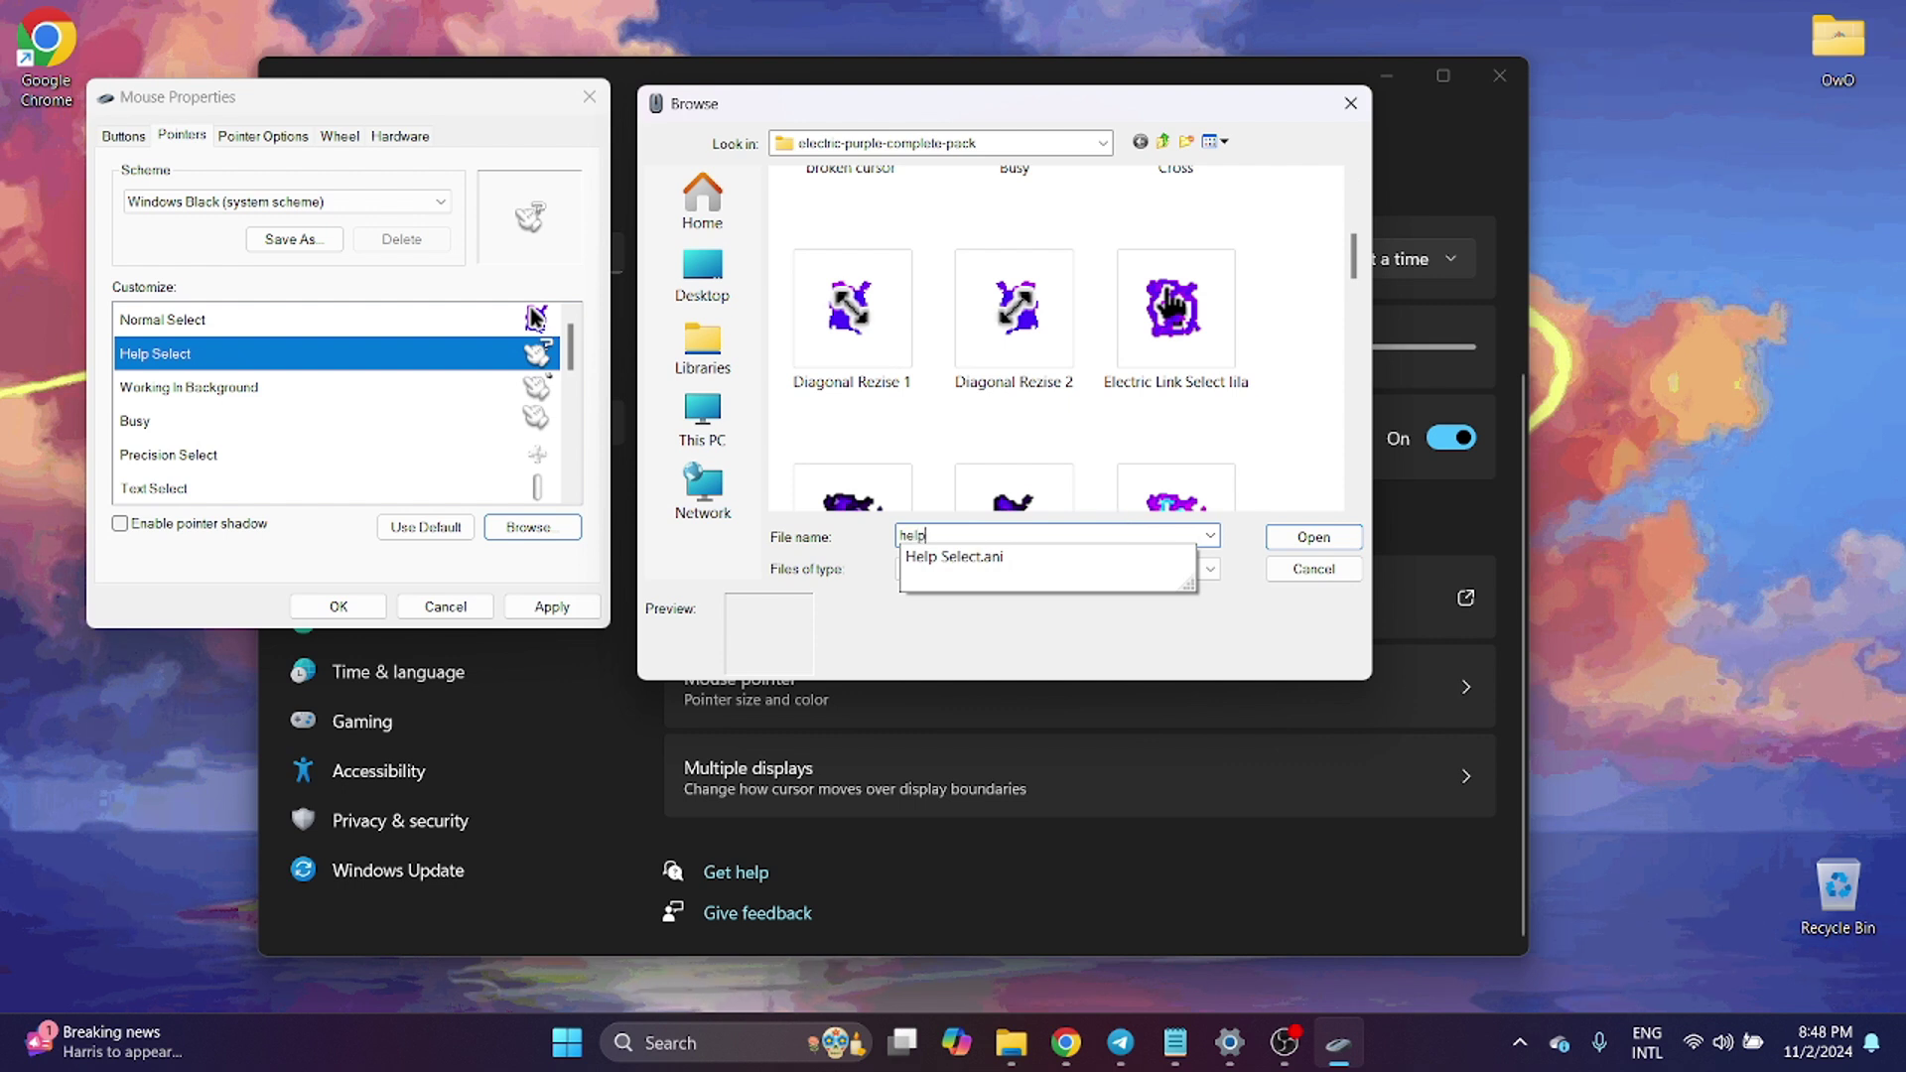
{"action": "left_click", "coordinate": [940, 556]}
{"action": "left_click", "coordinate": [1295, 541]}
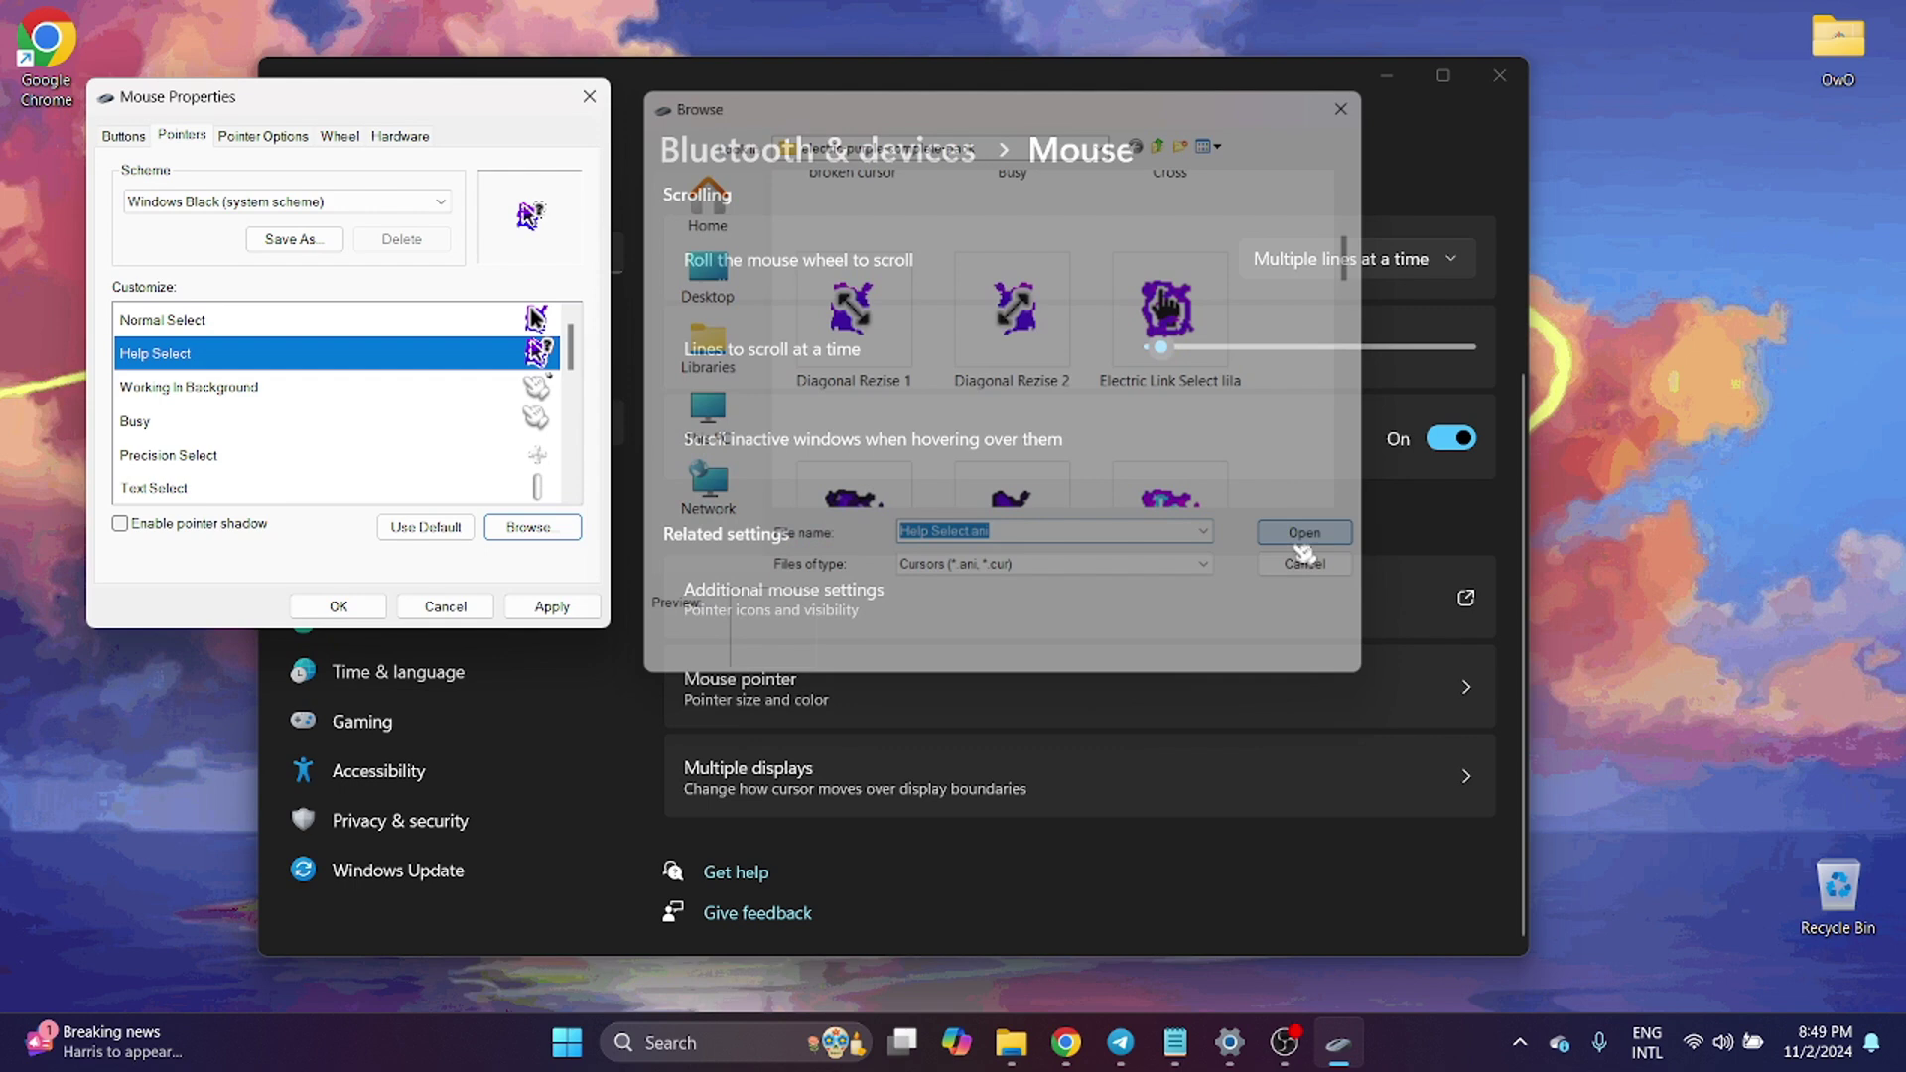
{"action": "left_click", "coordinate": [189, 387]}
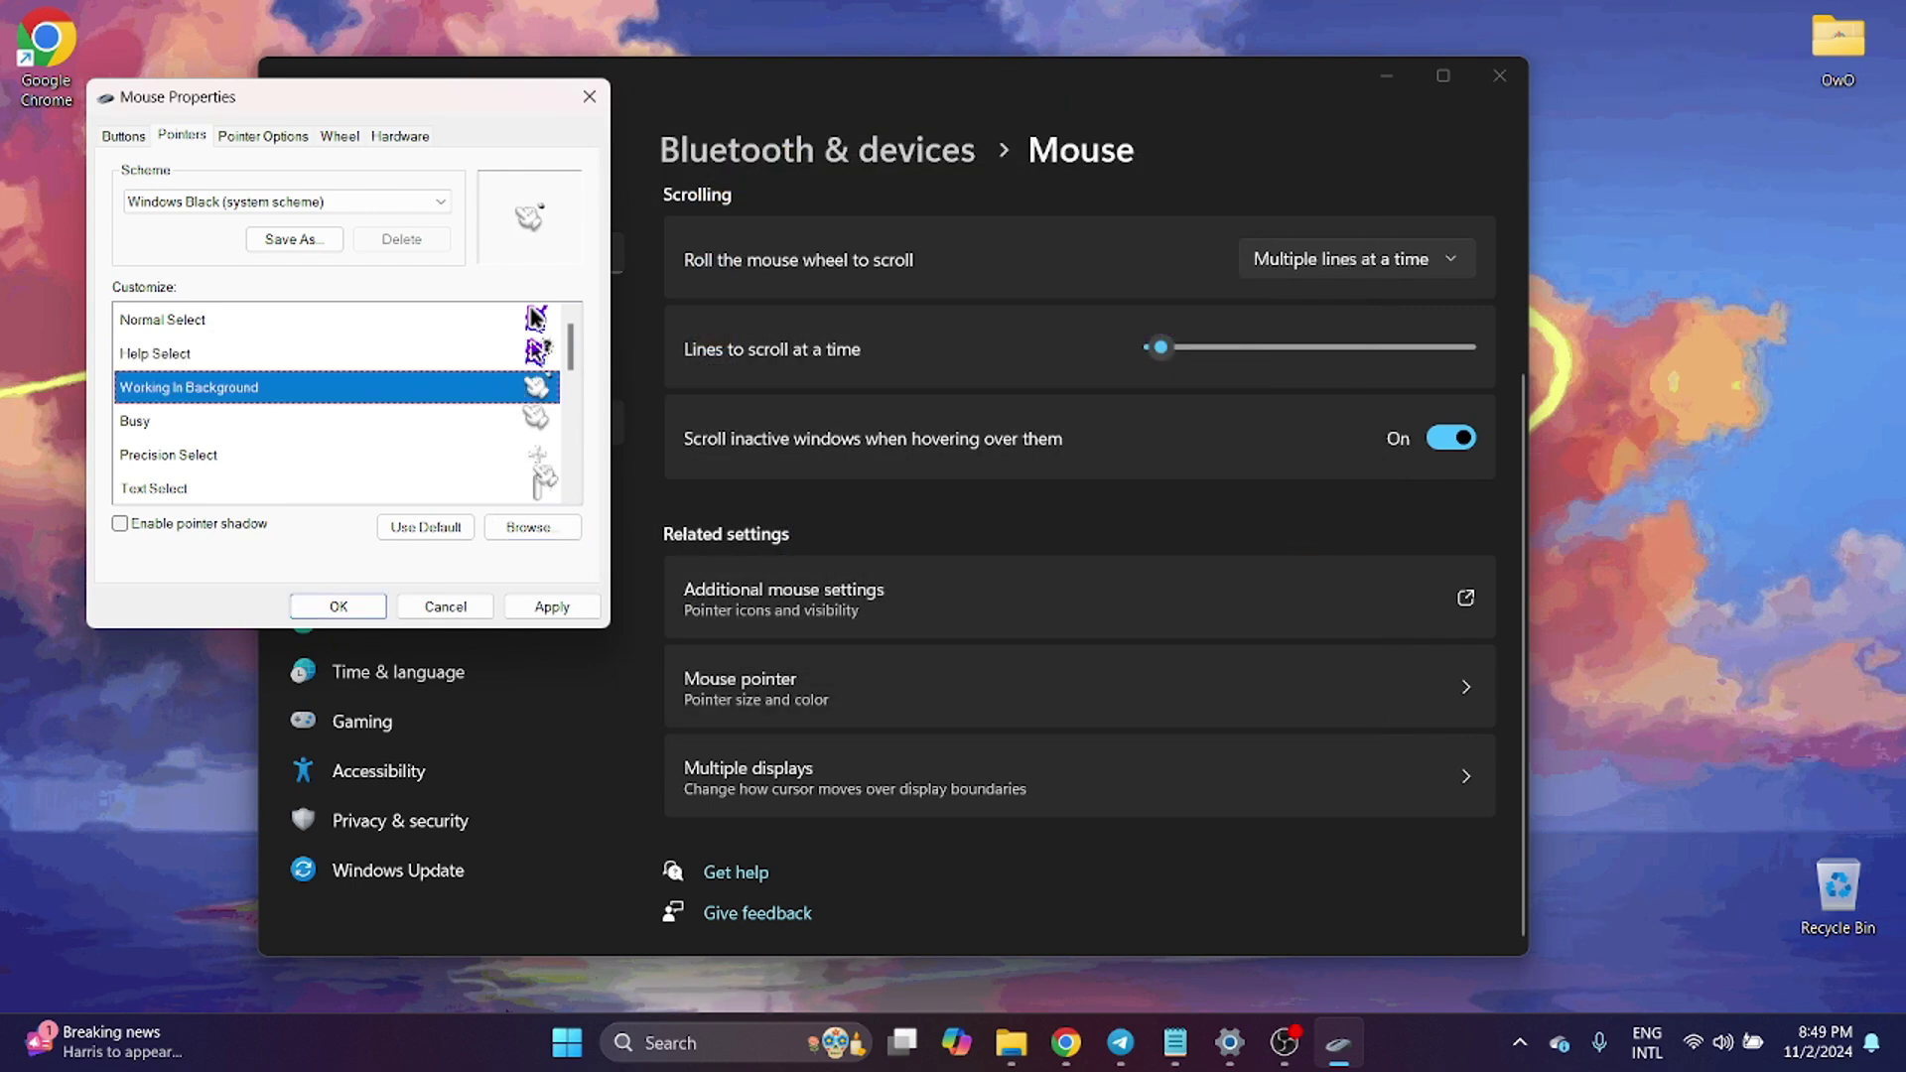
Assign Working in background.ani to the Working In Background pointer.
{"action": "left_click", "coordinate": [528, 527]}
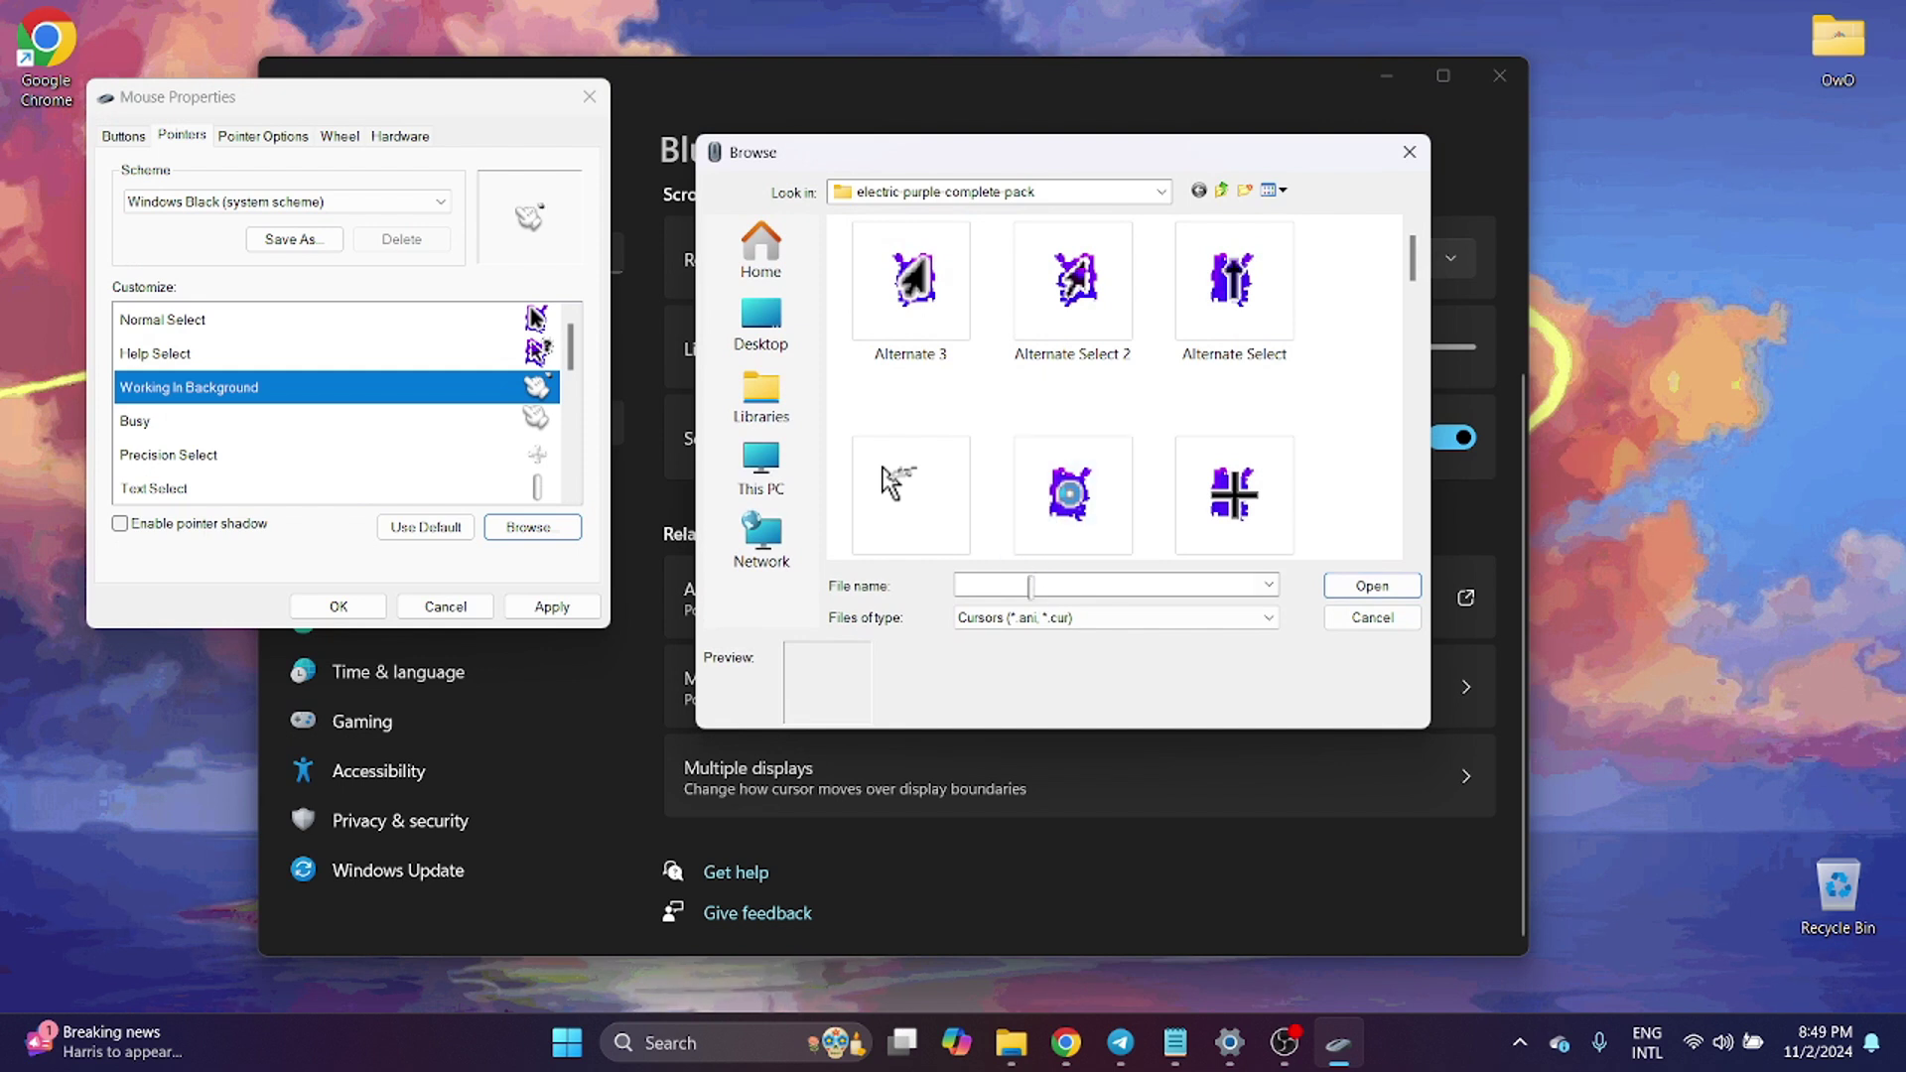
{"action": "type", "text": "wor"}
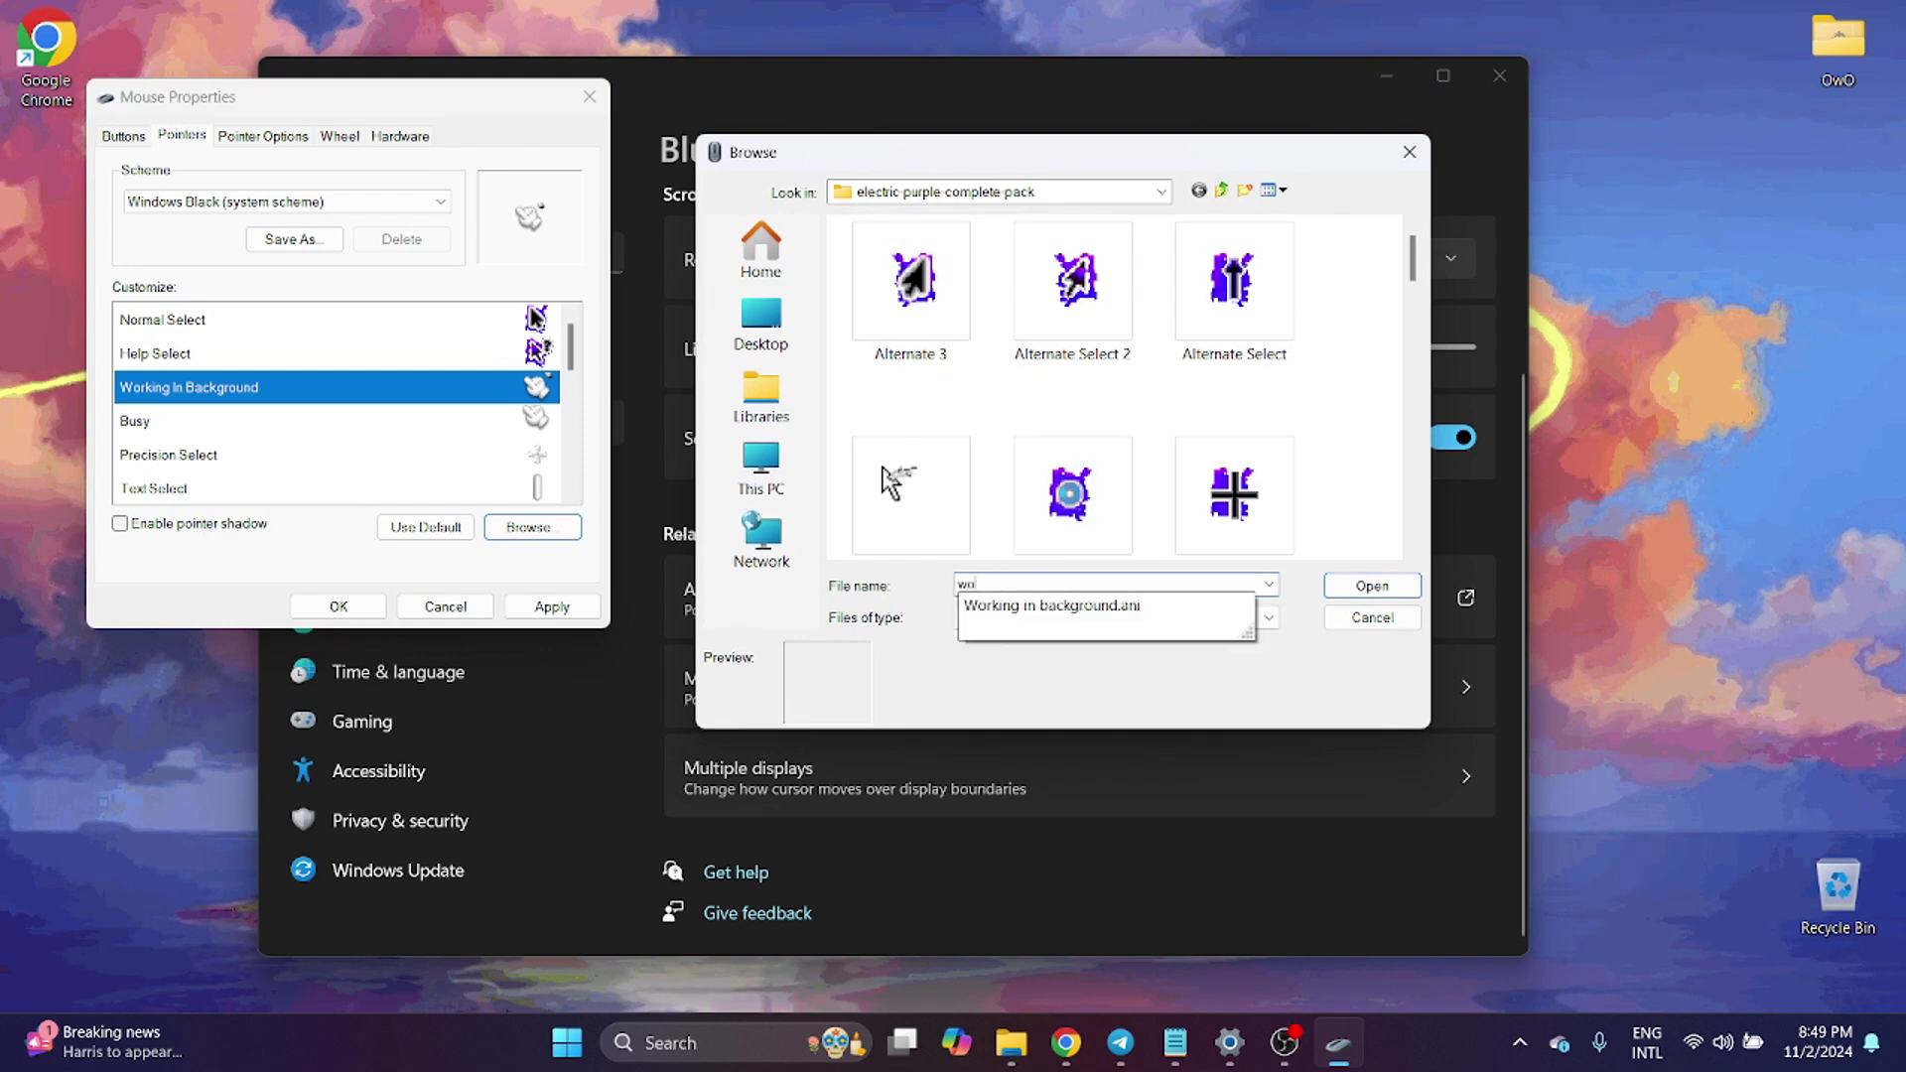
{"action": "left_click", "coordinate": [1152, 606]}
{"action": "left_click", "coordinate": [1372, 586]}
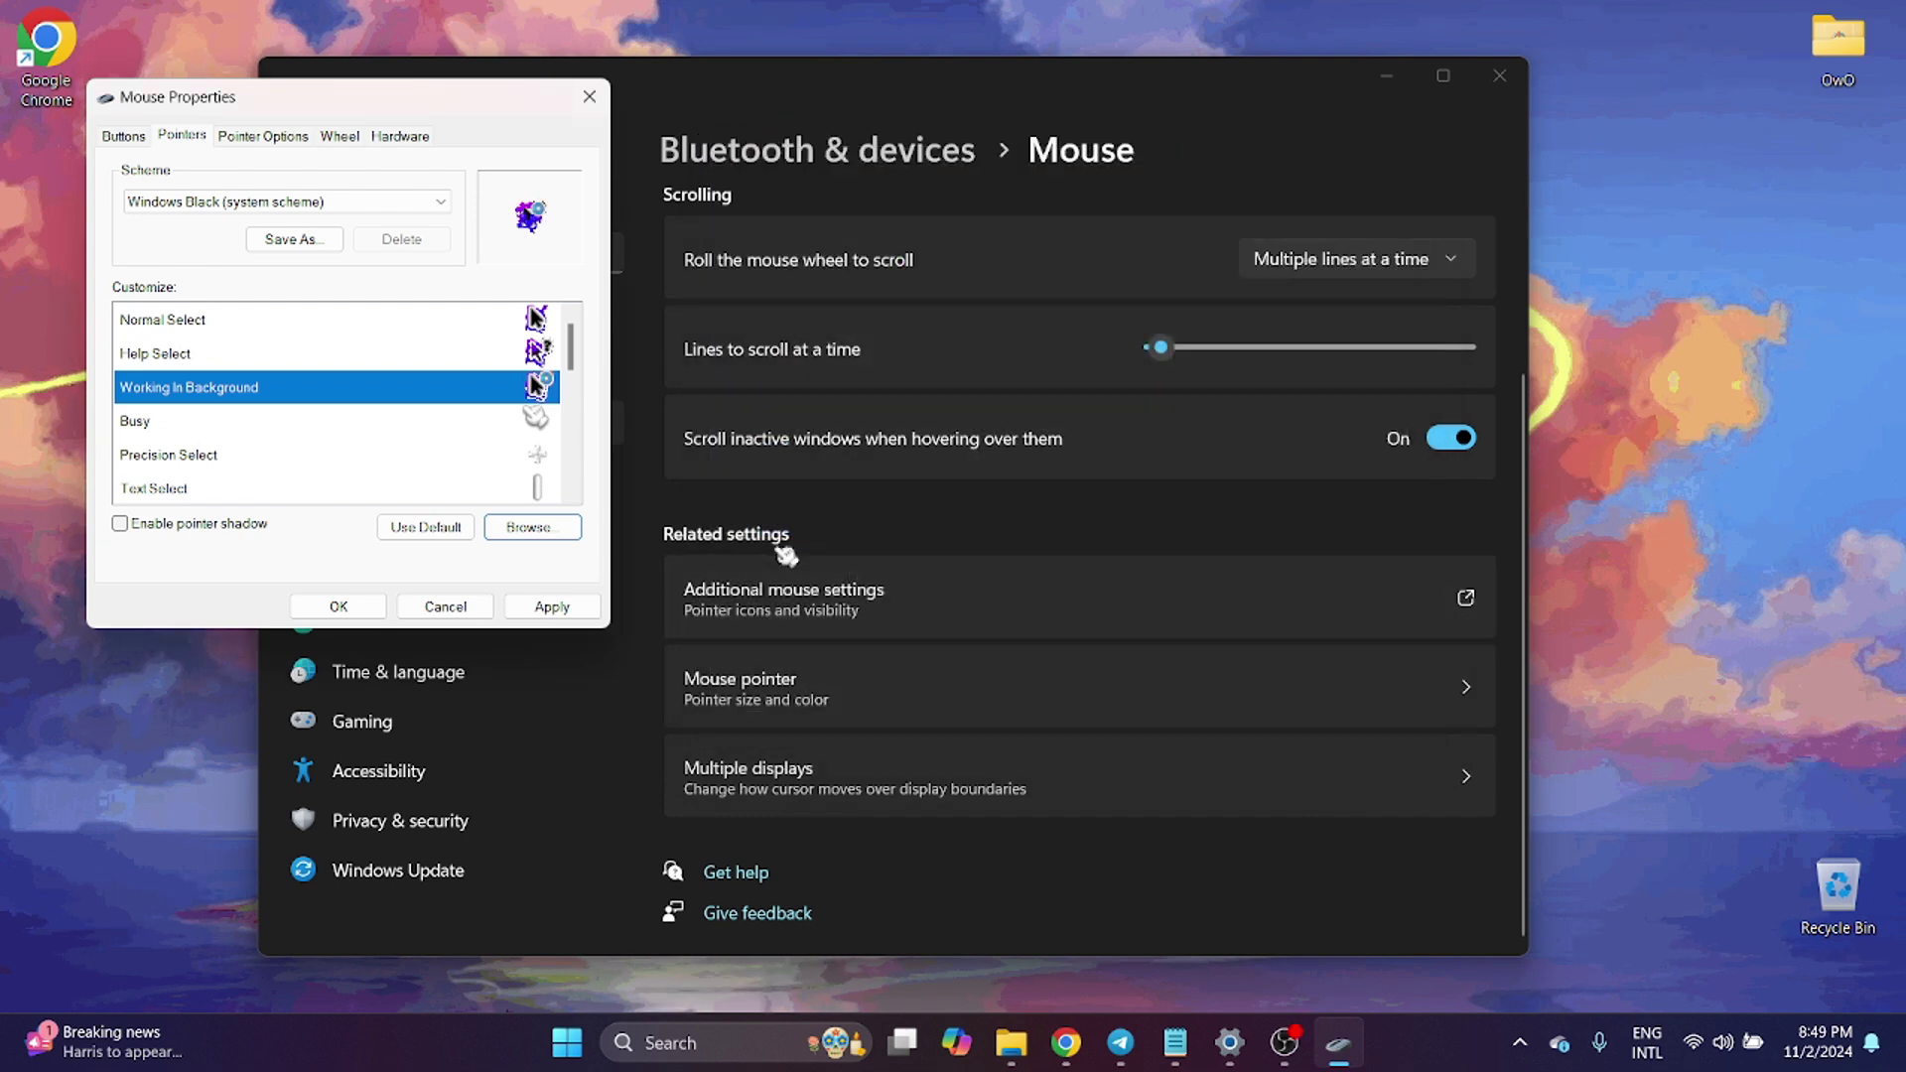
Assign Busy.ani to the Busy pointer.
{"action": "left_click", "coordinate": [475, 423]}
{"action": "left_click", "coordinate": [528, 527]}
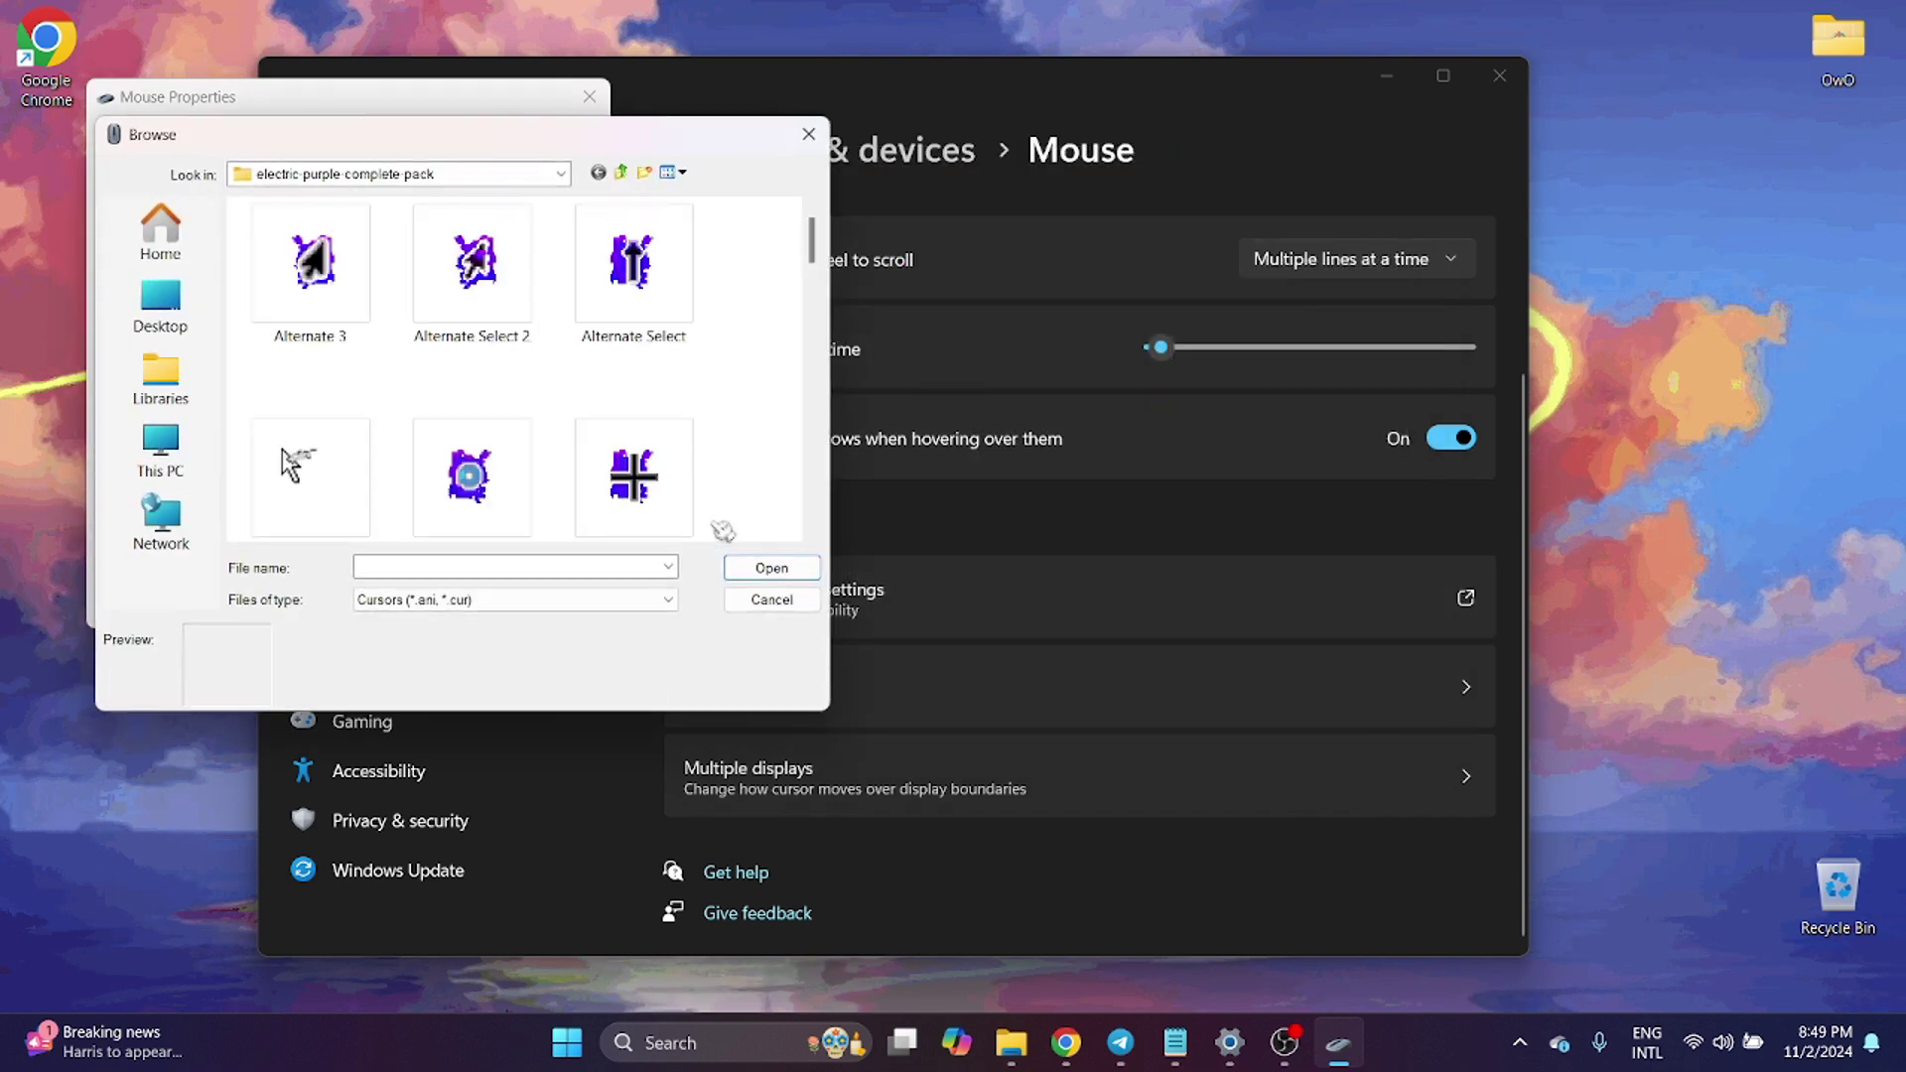
{"action": "left_click", "coordinate": [476, 566]}
{"action": "type", "text": "busy"}
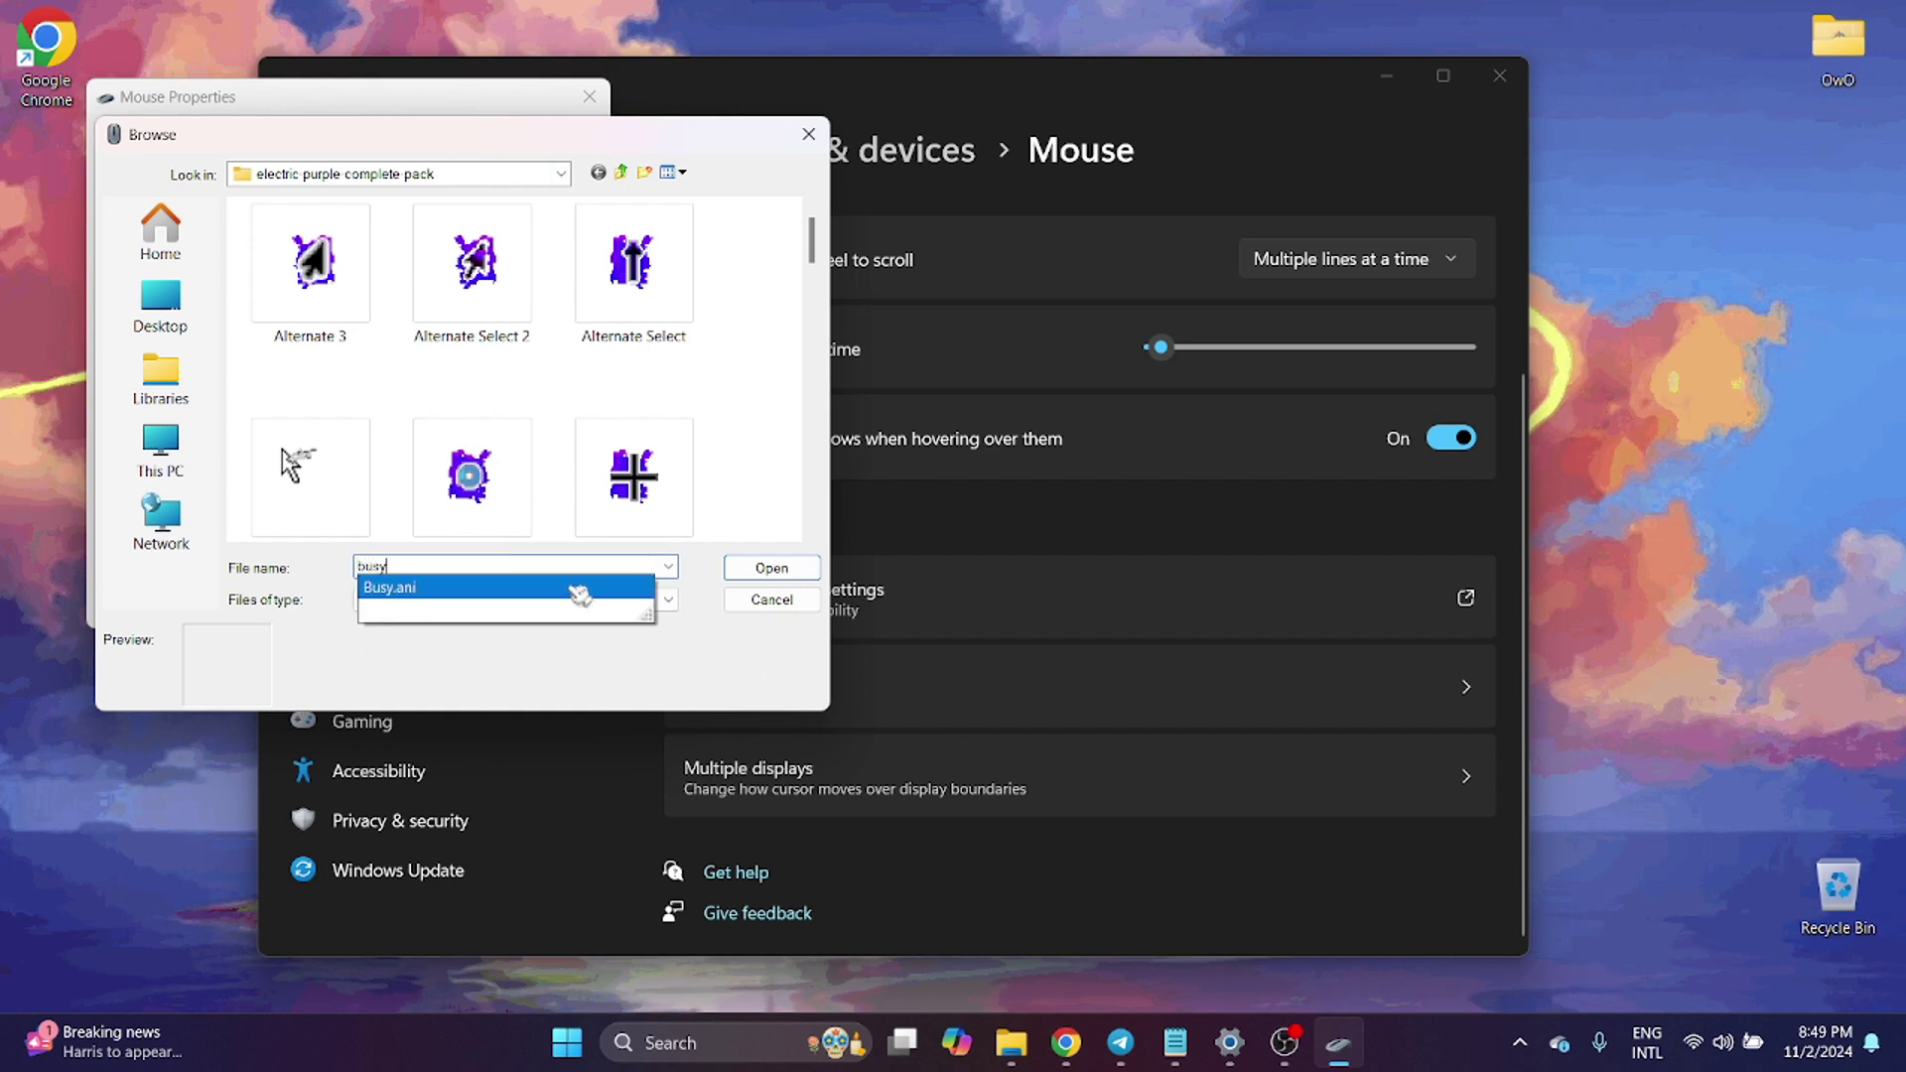
{"action": "left_click", "coordinate": [587, 588]}
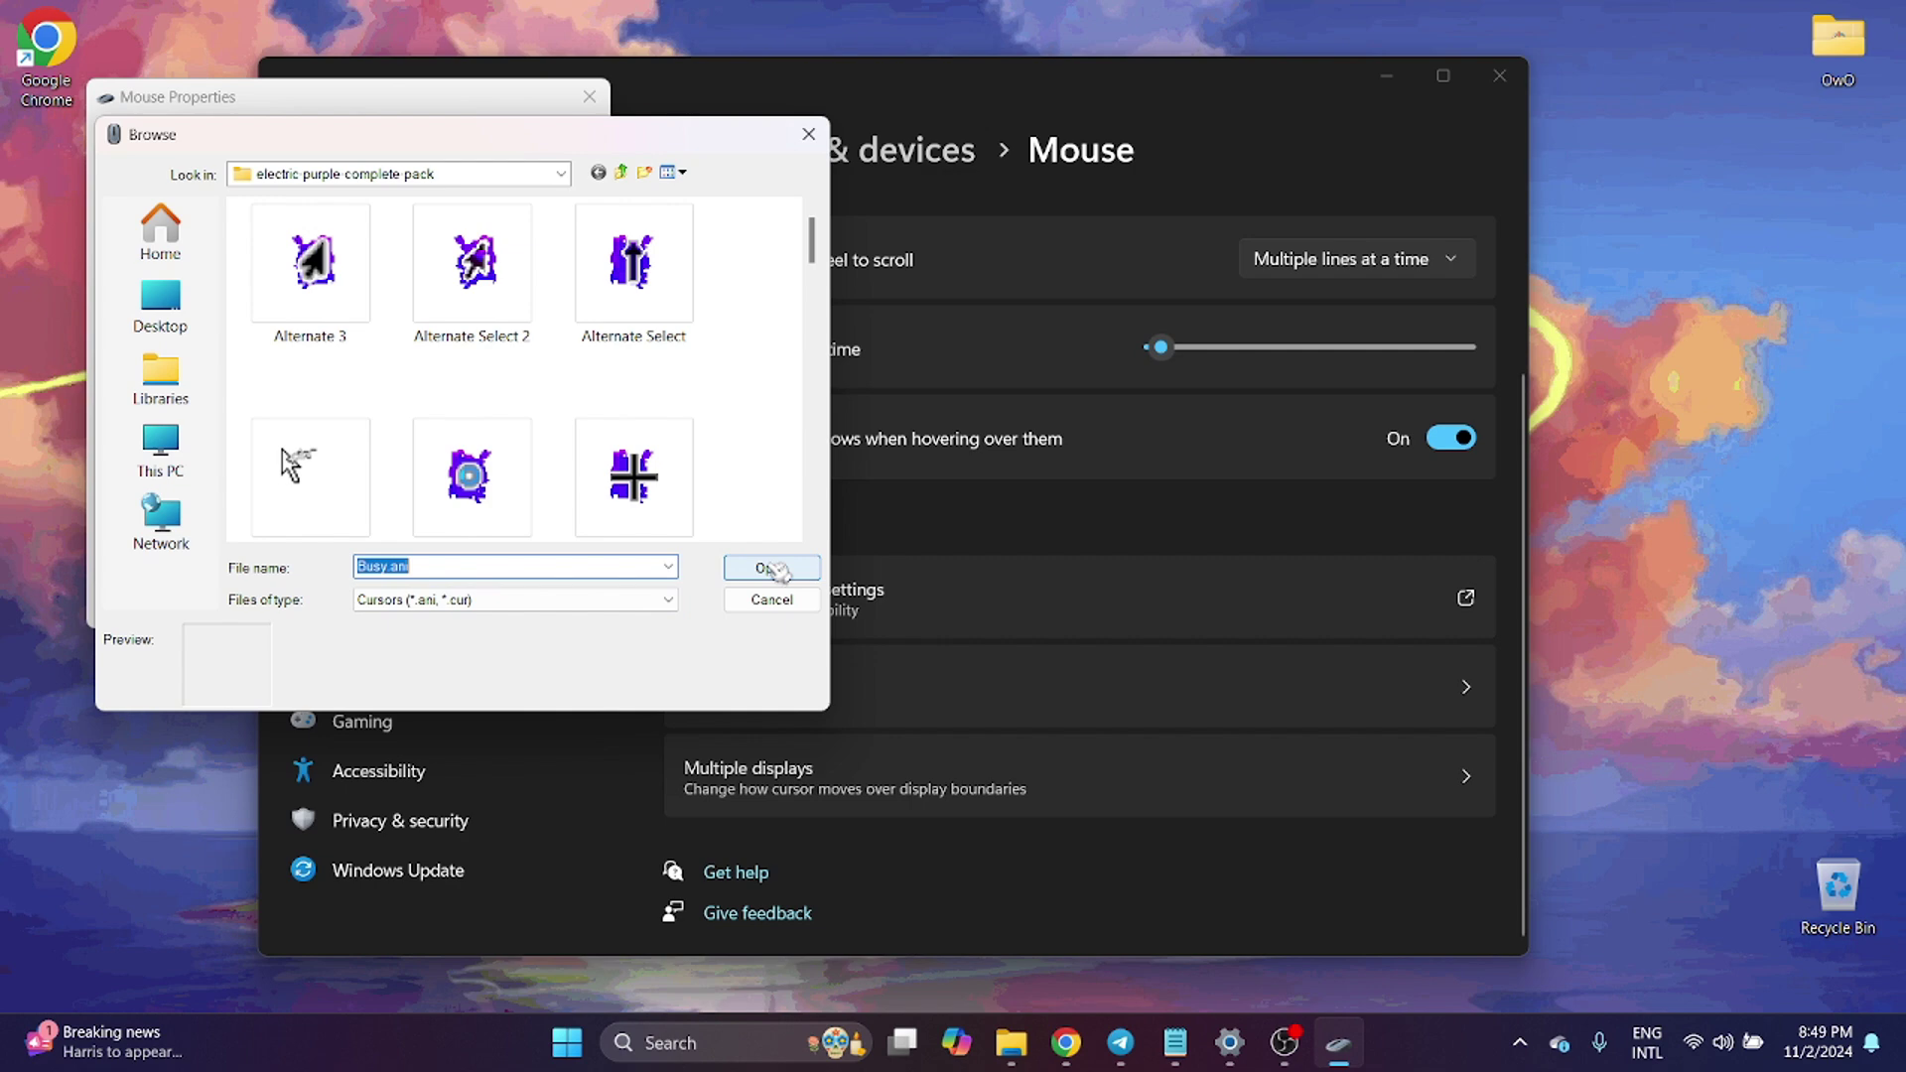
{"action": "left_click", "coordinate": [776, 569]}
{"action": "left_click", "coordinate": [539, 460]}
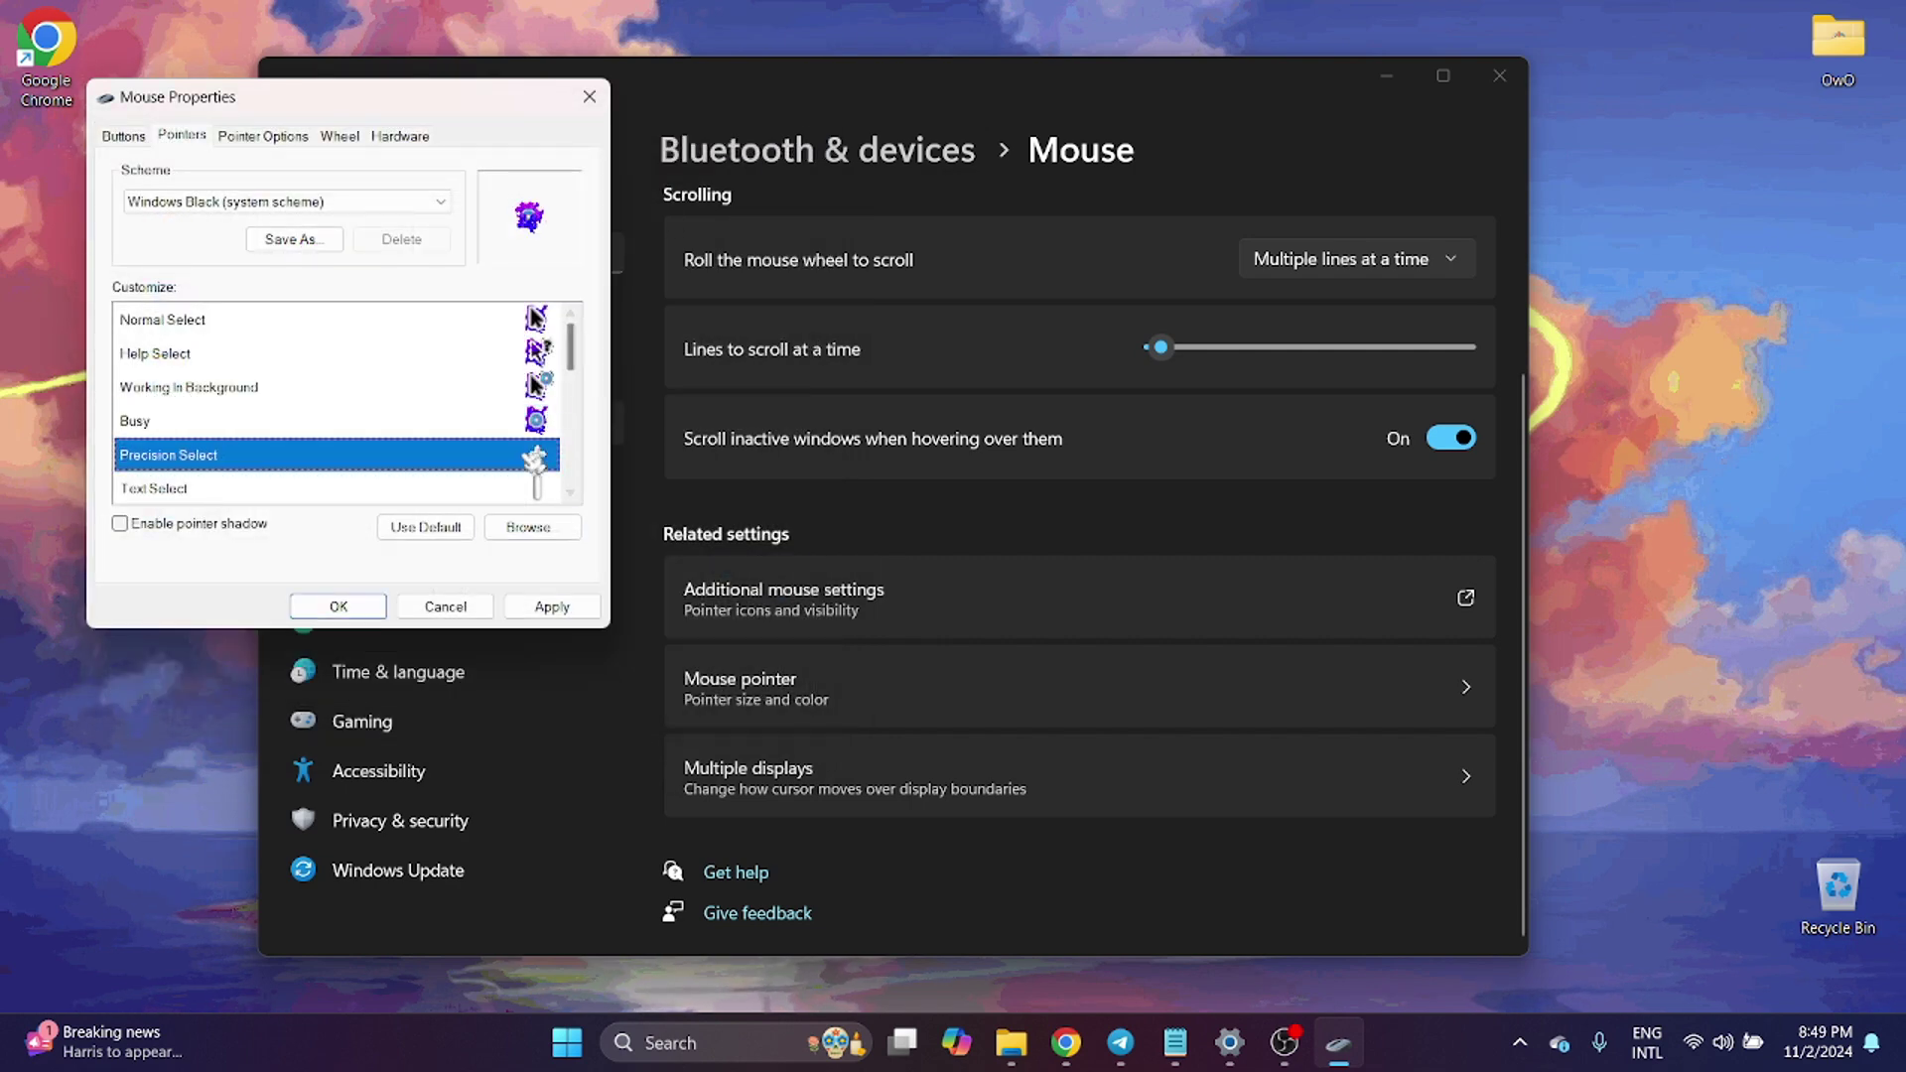
Assign Location Select.ani from the pack to the Location Select pointer.
{"action": "left_click", "coordinate": [532, 528]}
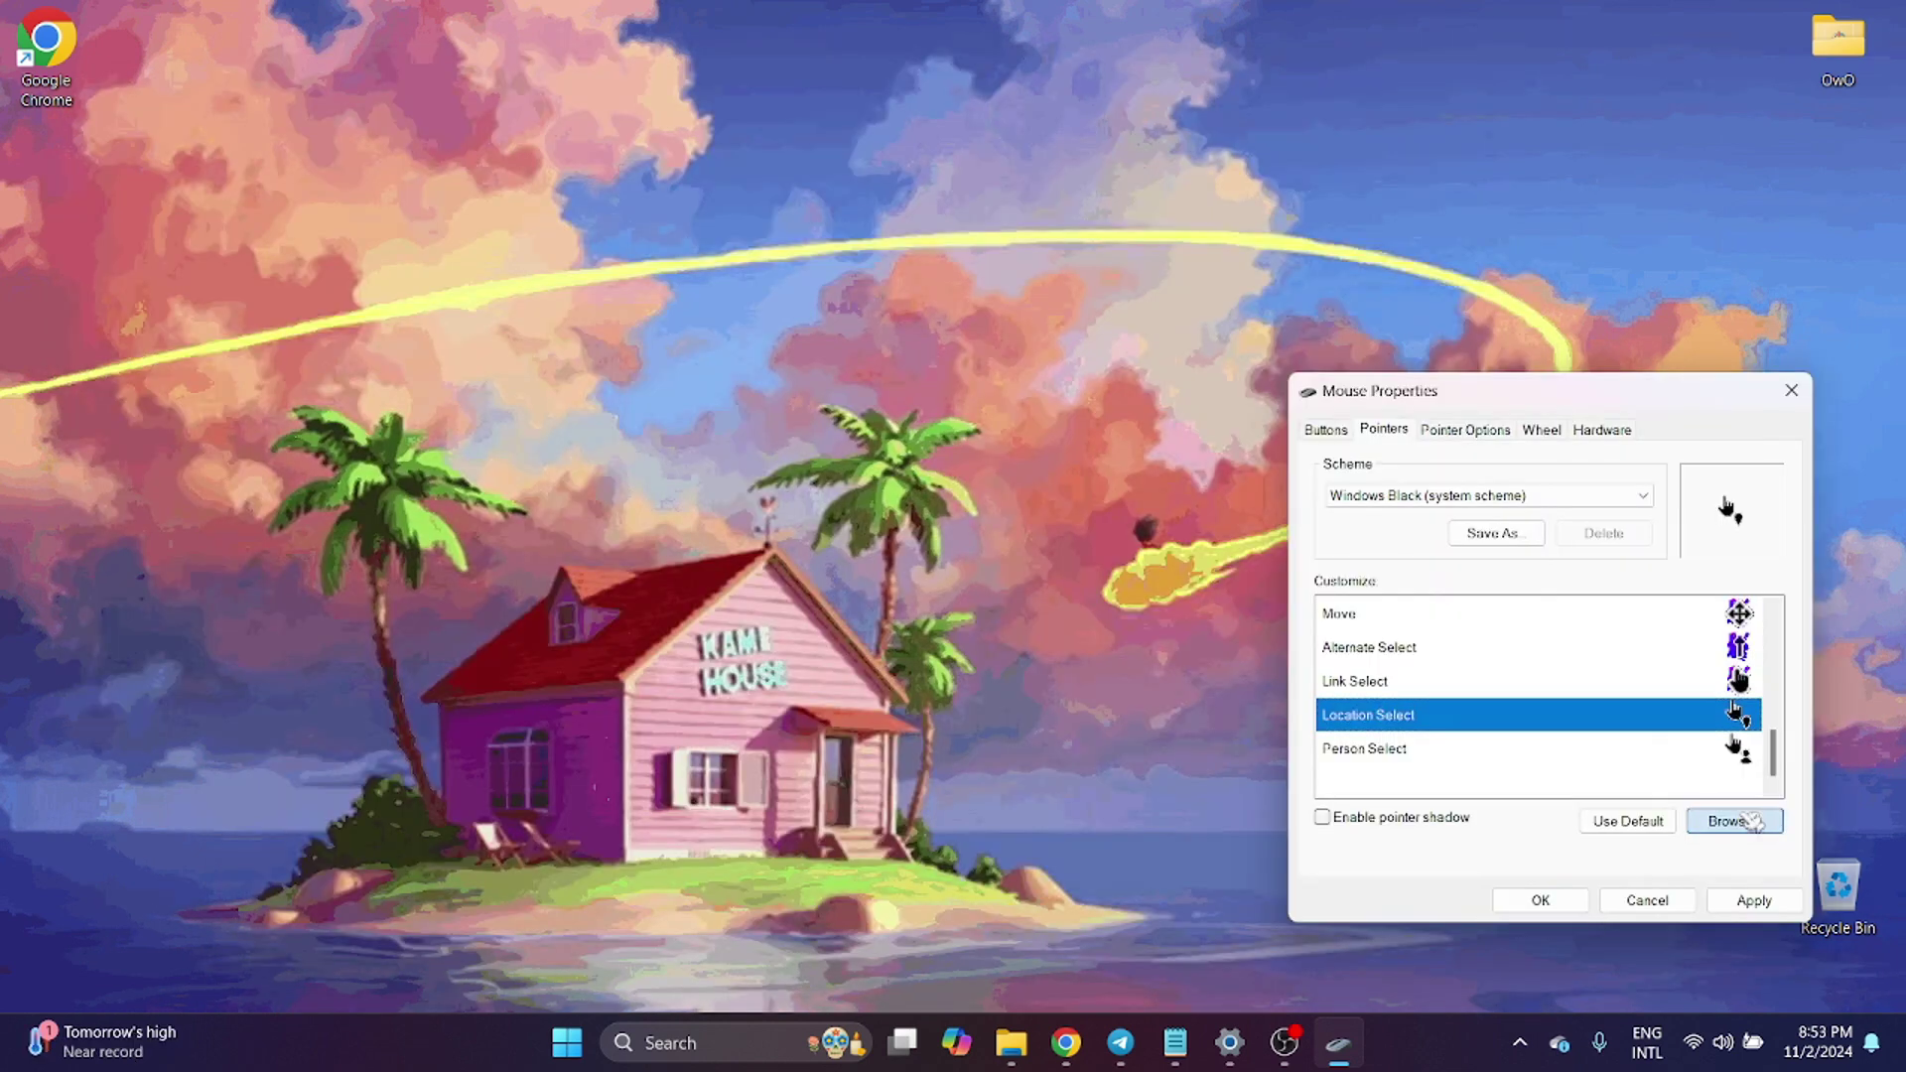
{"action": "left_click", "coordinate": [1724, 817]}
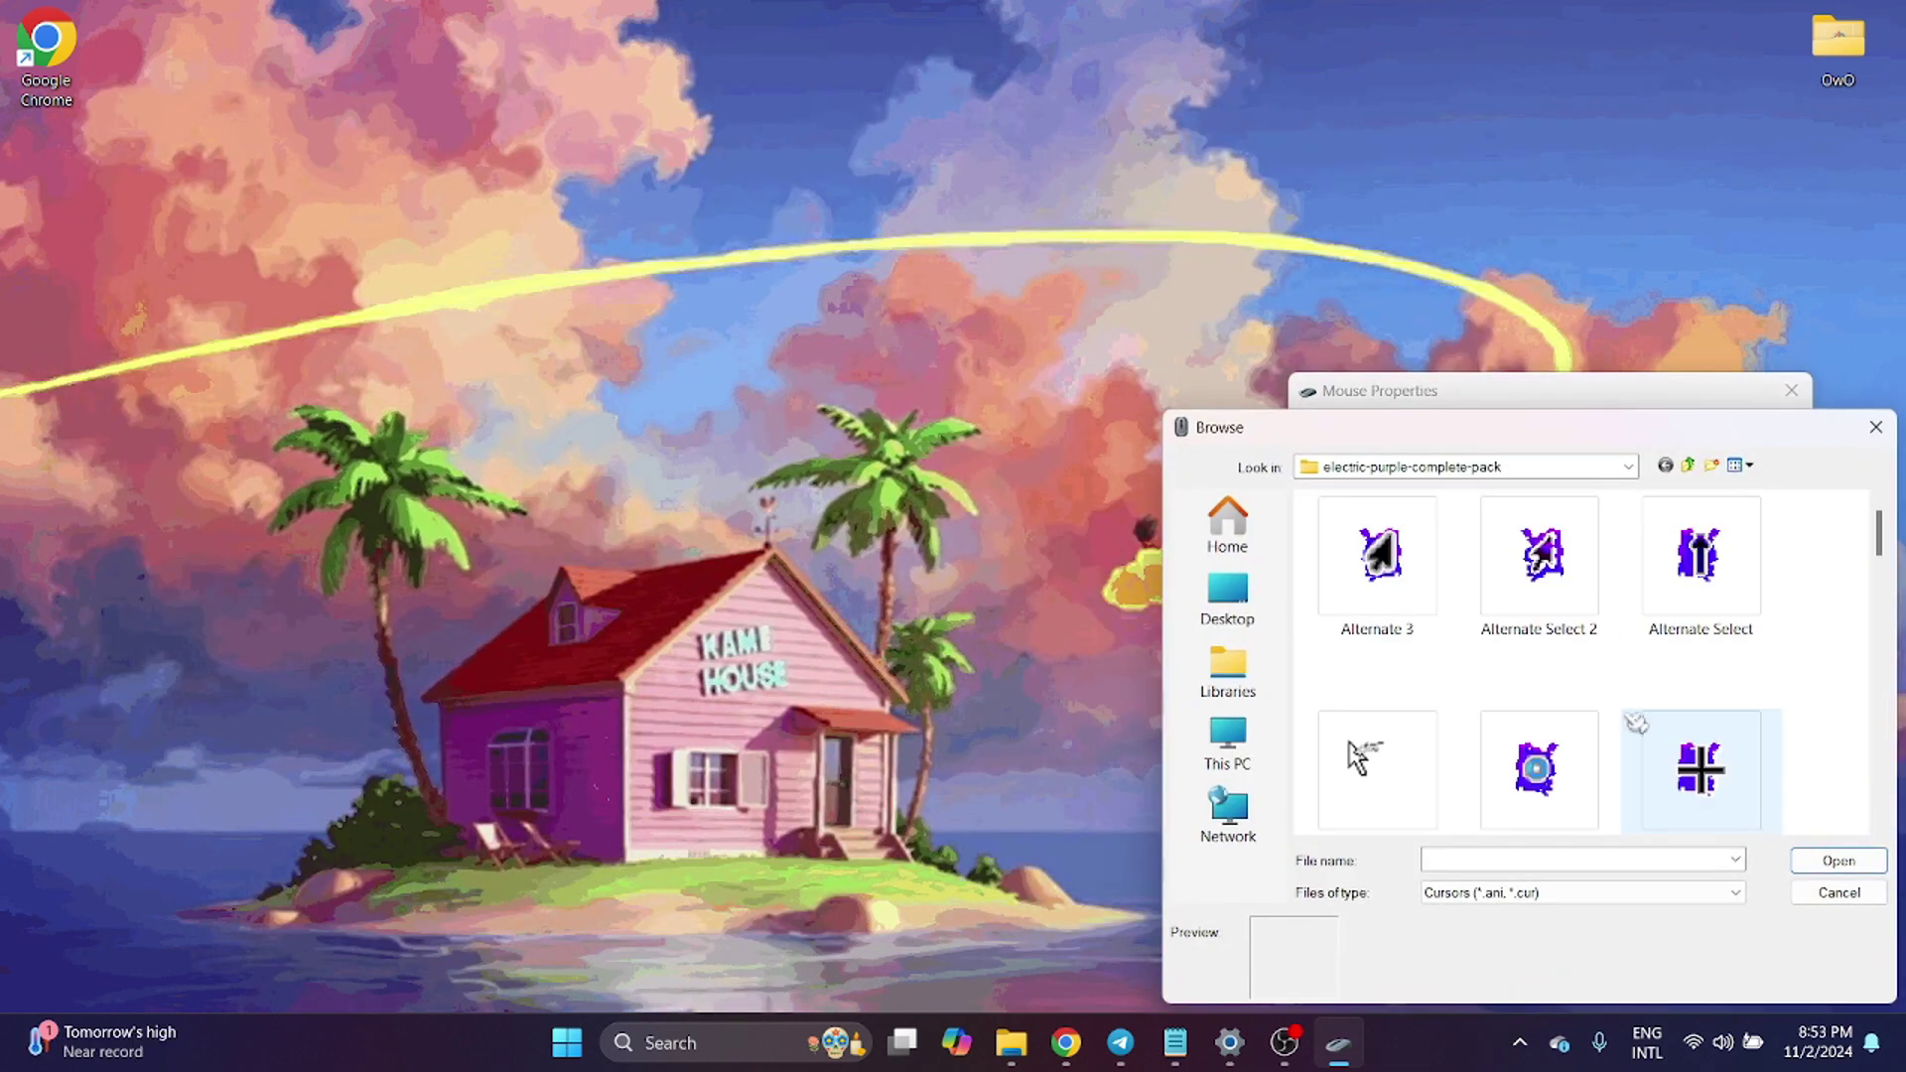
{"action": "type", "text": "loc"}
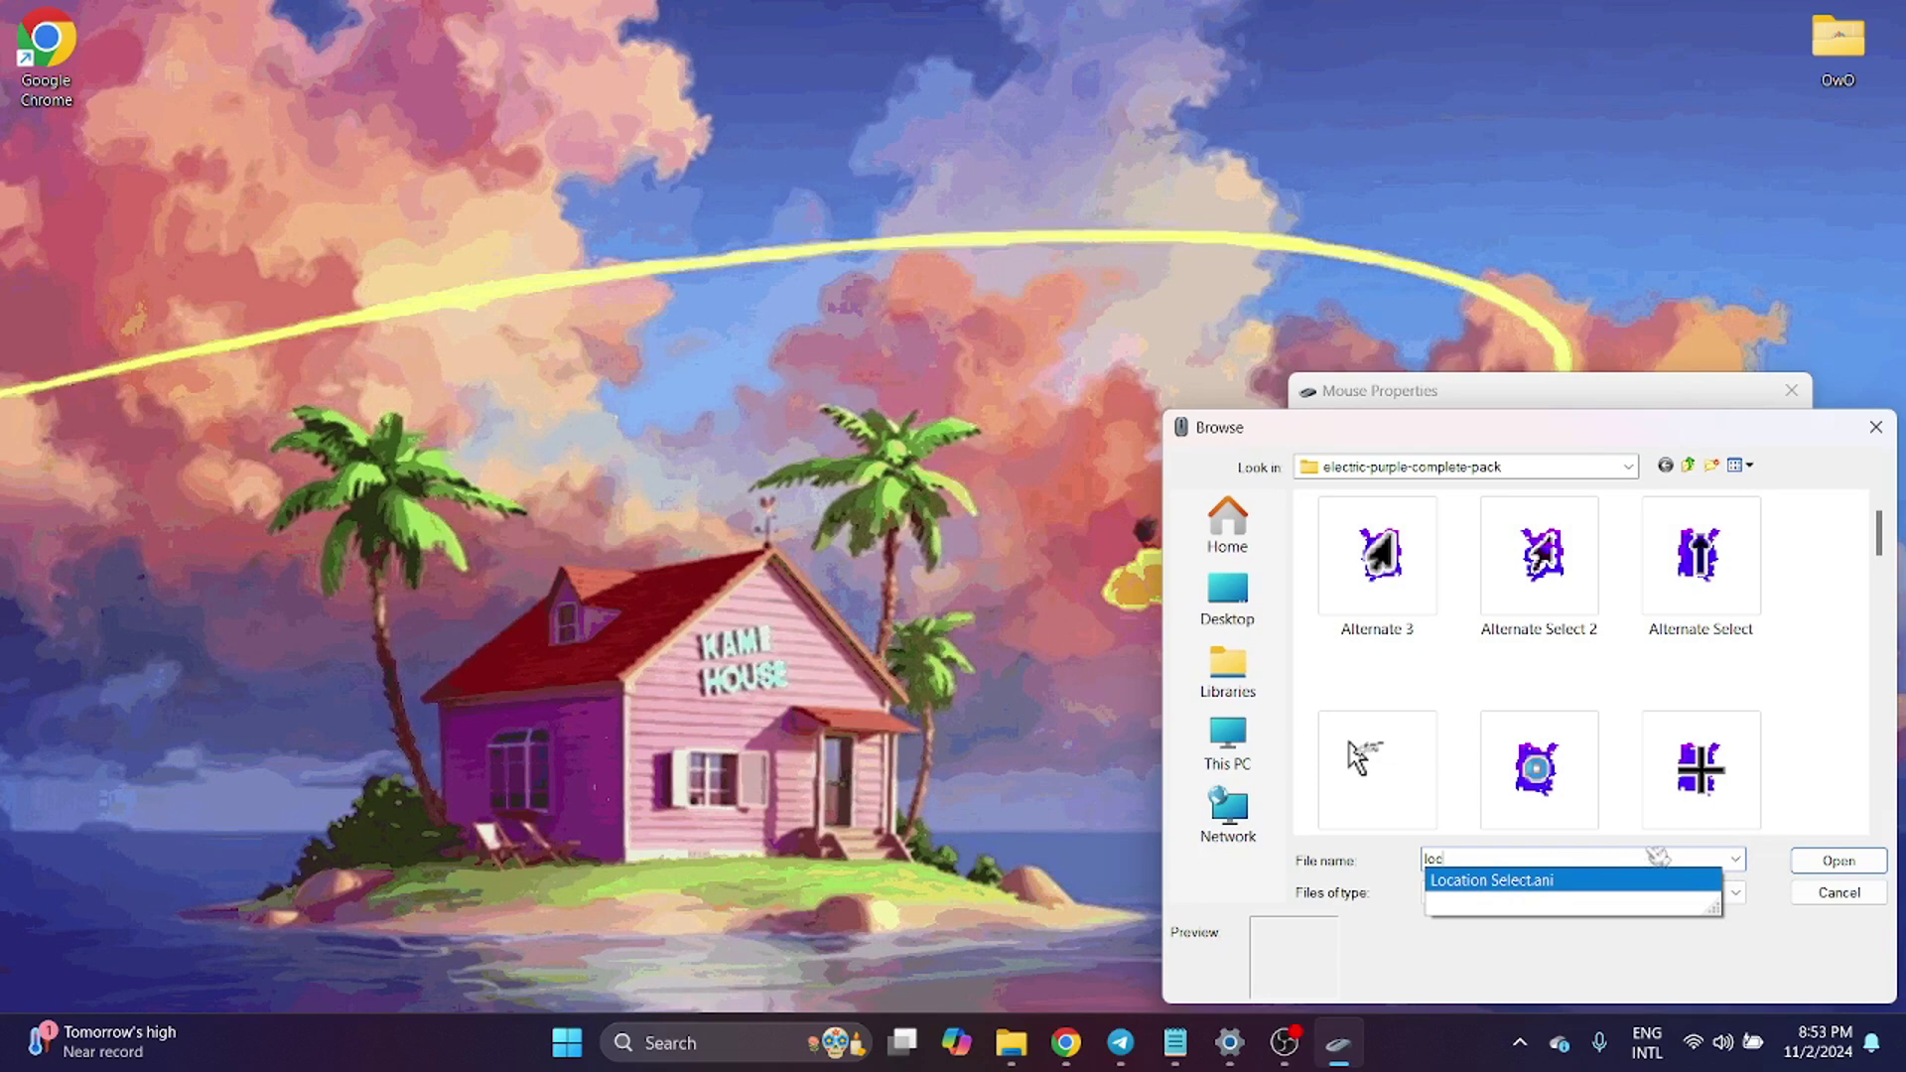
{"action": "key", "text": "Return"}
{"action": "key", "text": "Return"}
Assign Person Select.ani to the Person Select pointer.
{"action": "left_click", "coordinate": [1672, 756]}
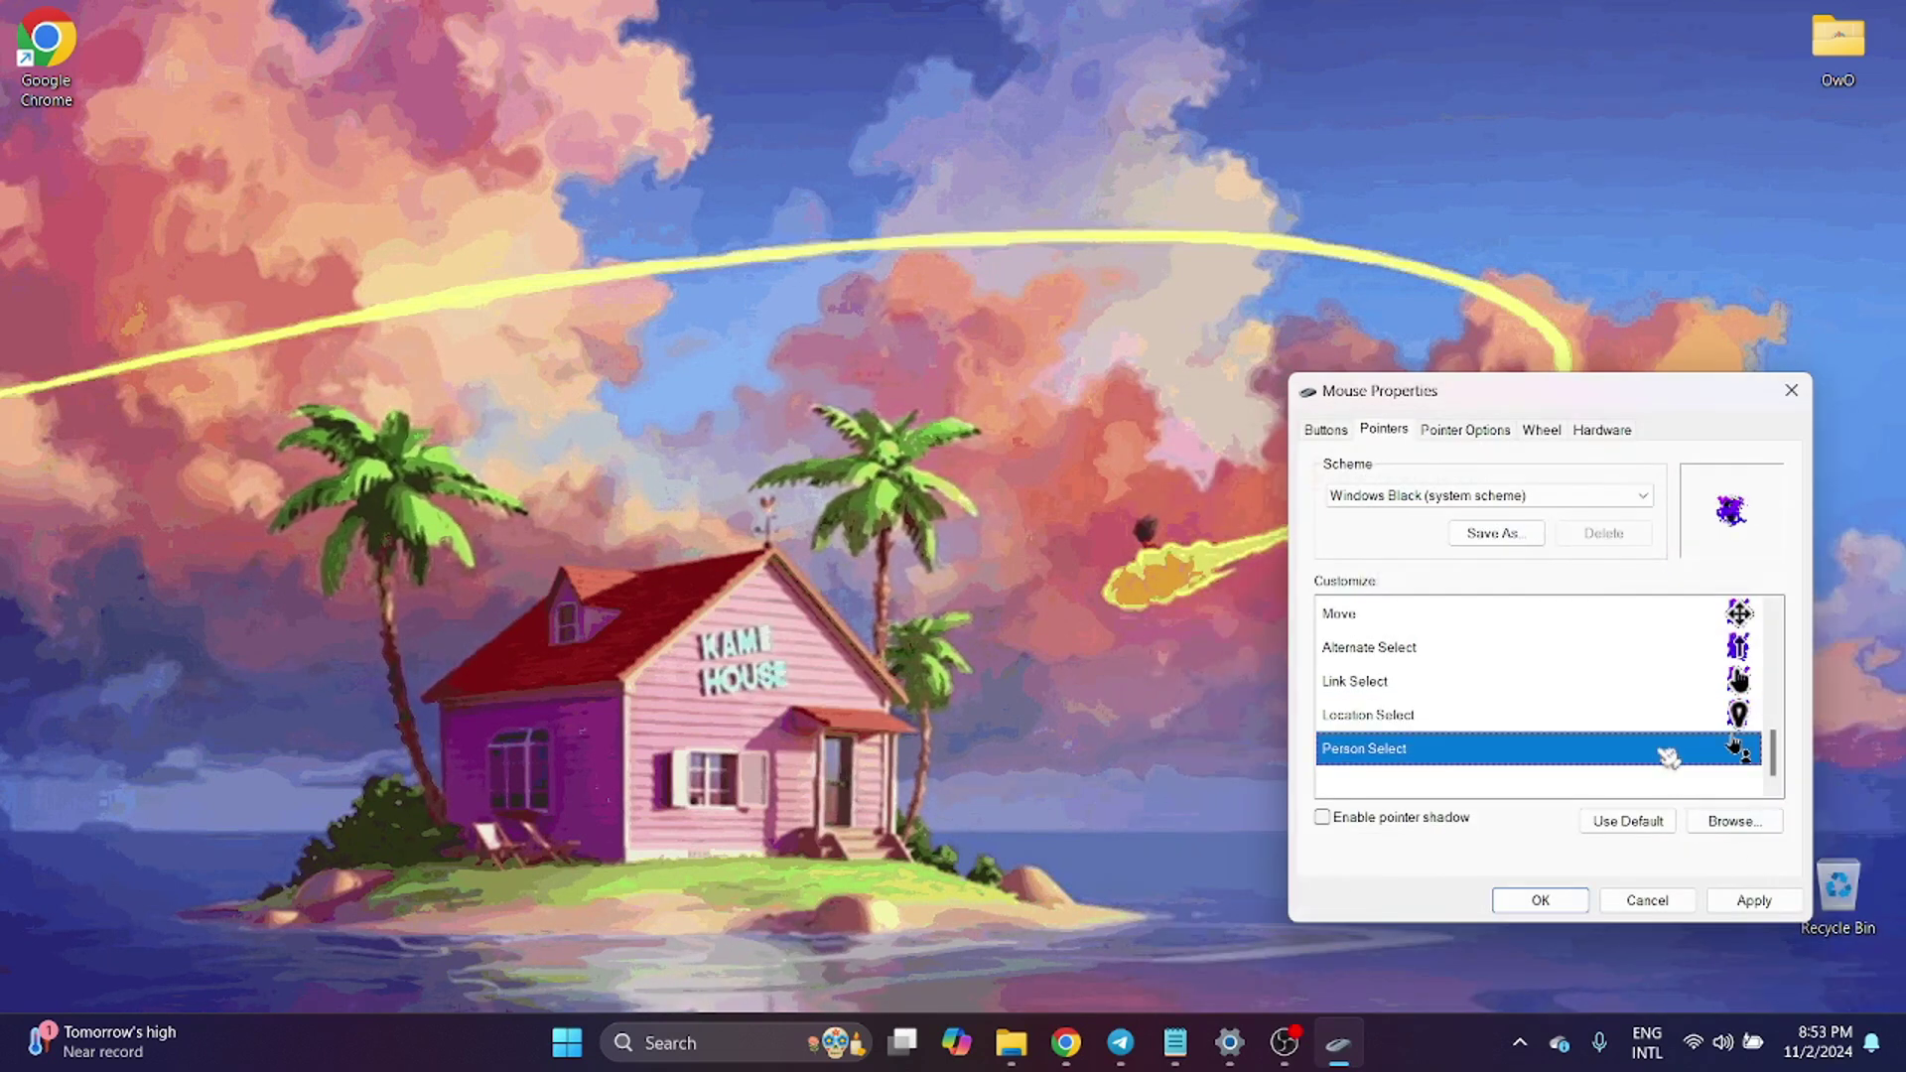
{"action": "left_click", "coordinate": [1732, 820]}
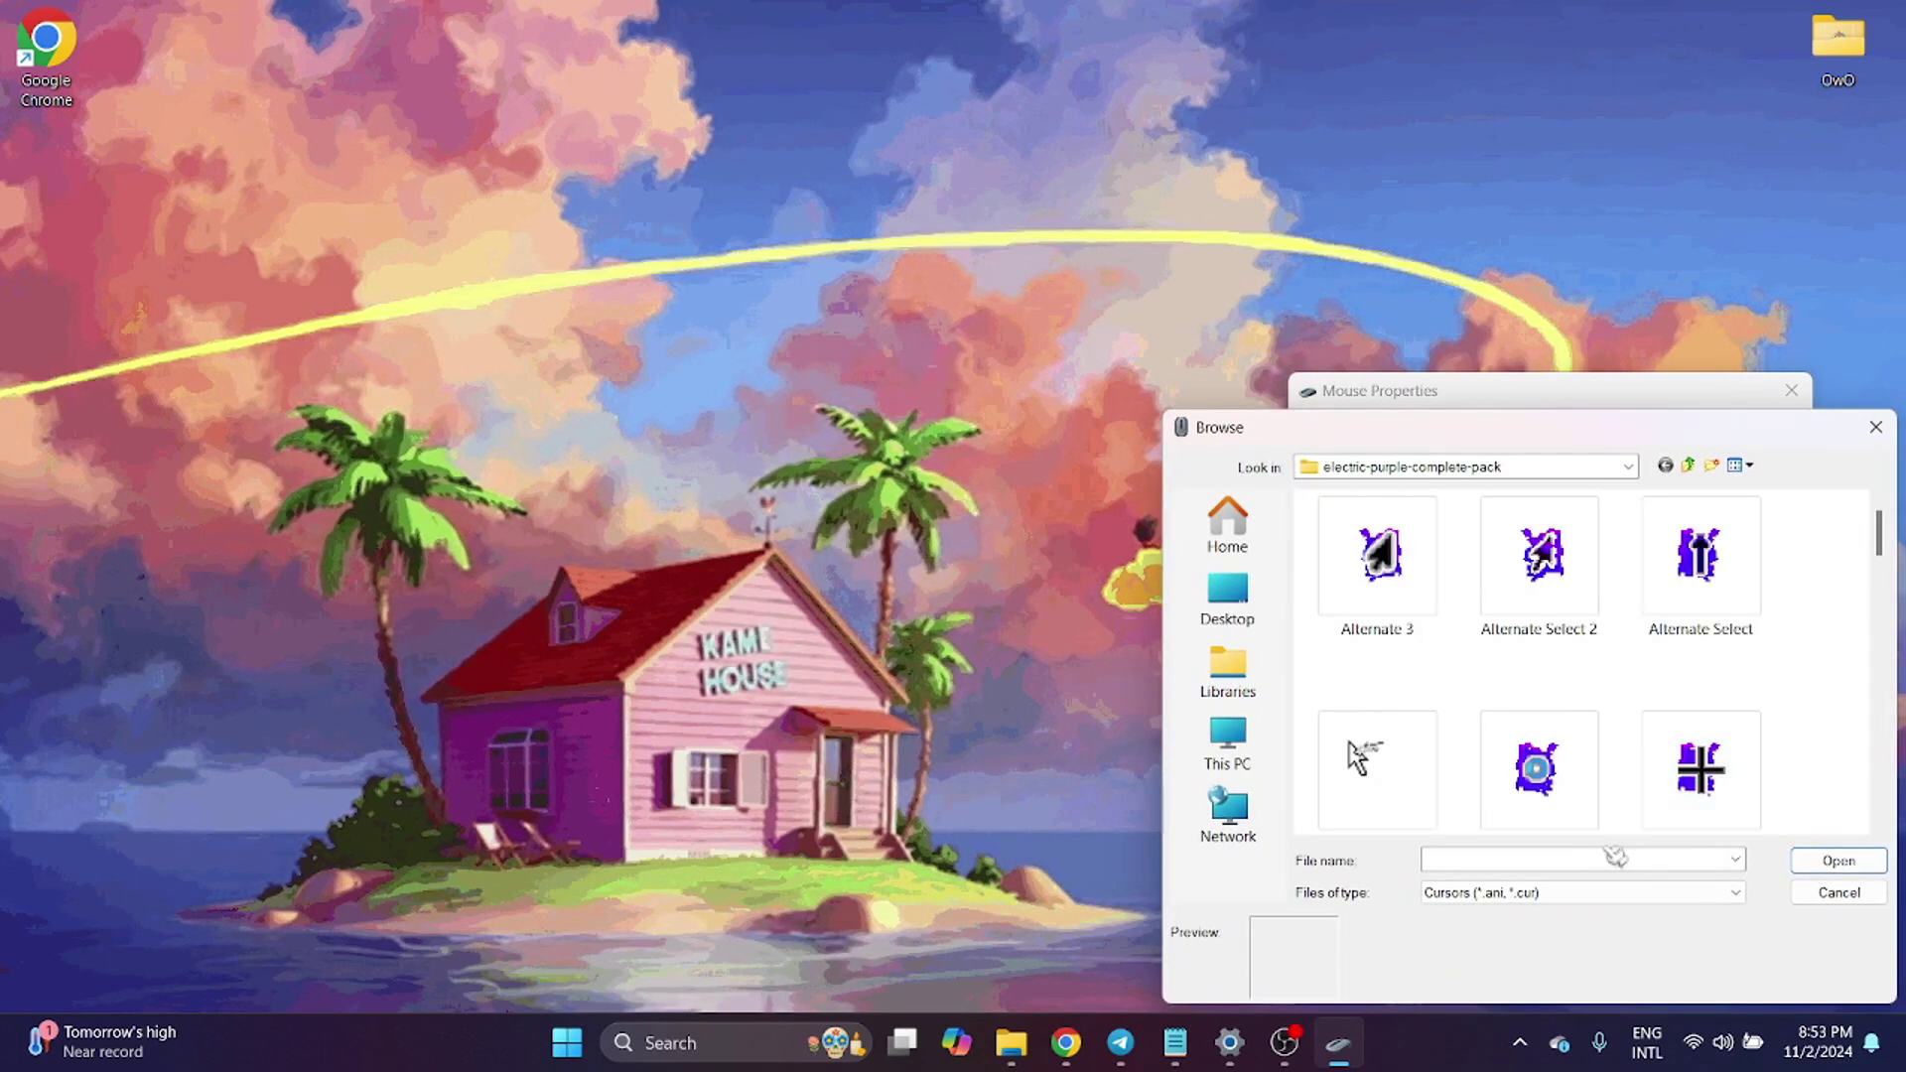
{"action": "type", "text": "pers"}
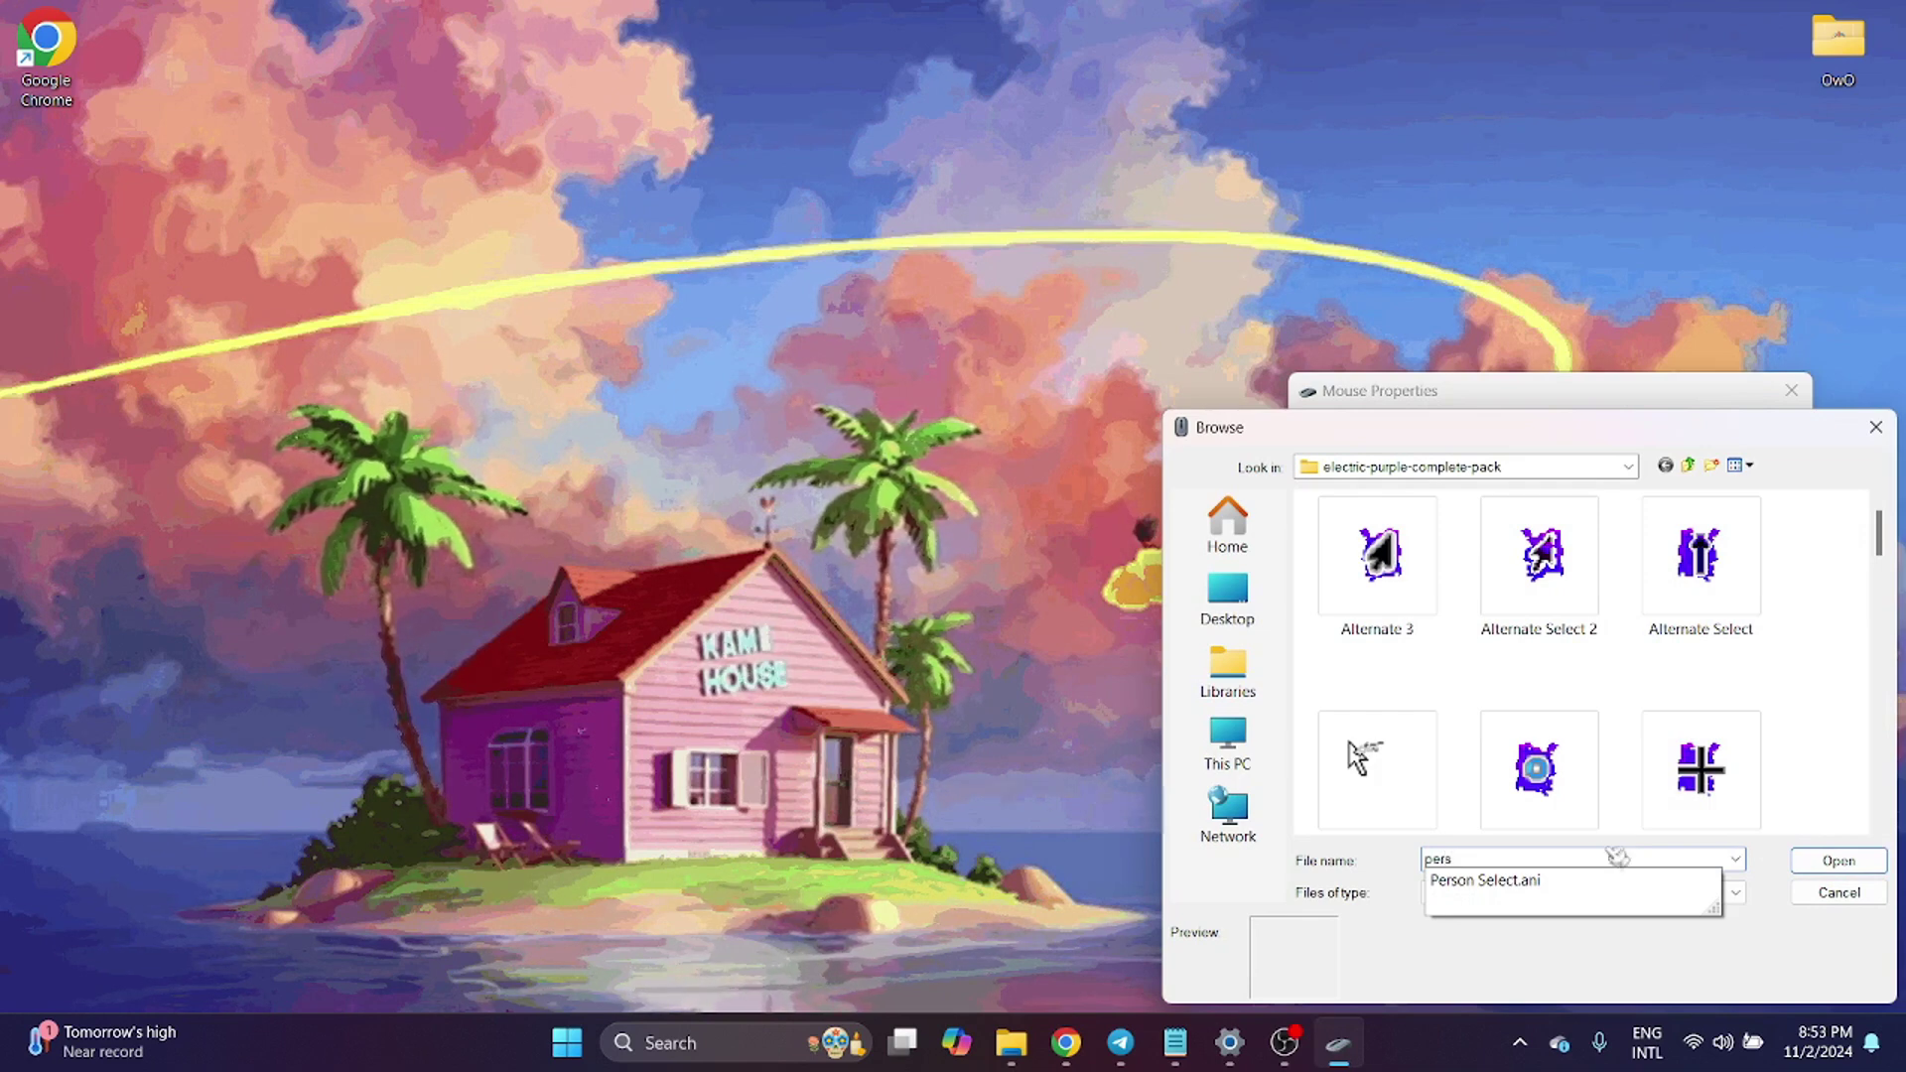
{"action": "key", "text": "Return"}
{"action": "left_click", "coordinate": [1831, 862]}
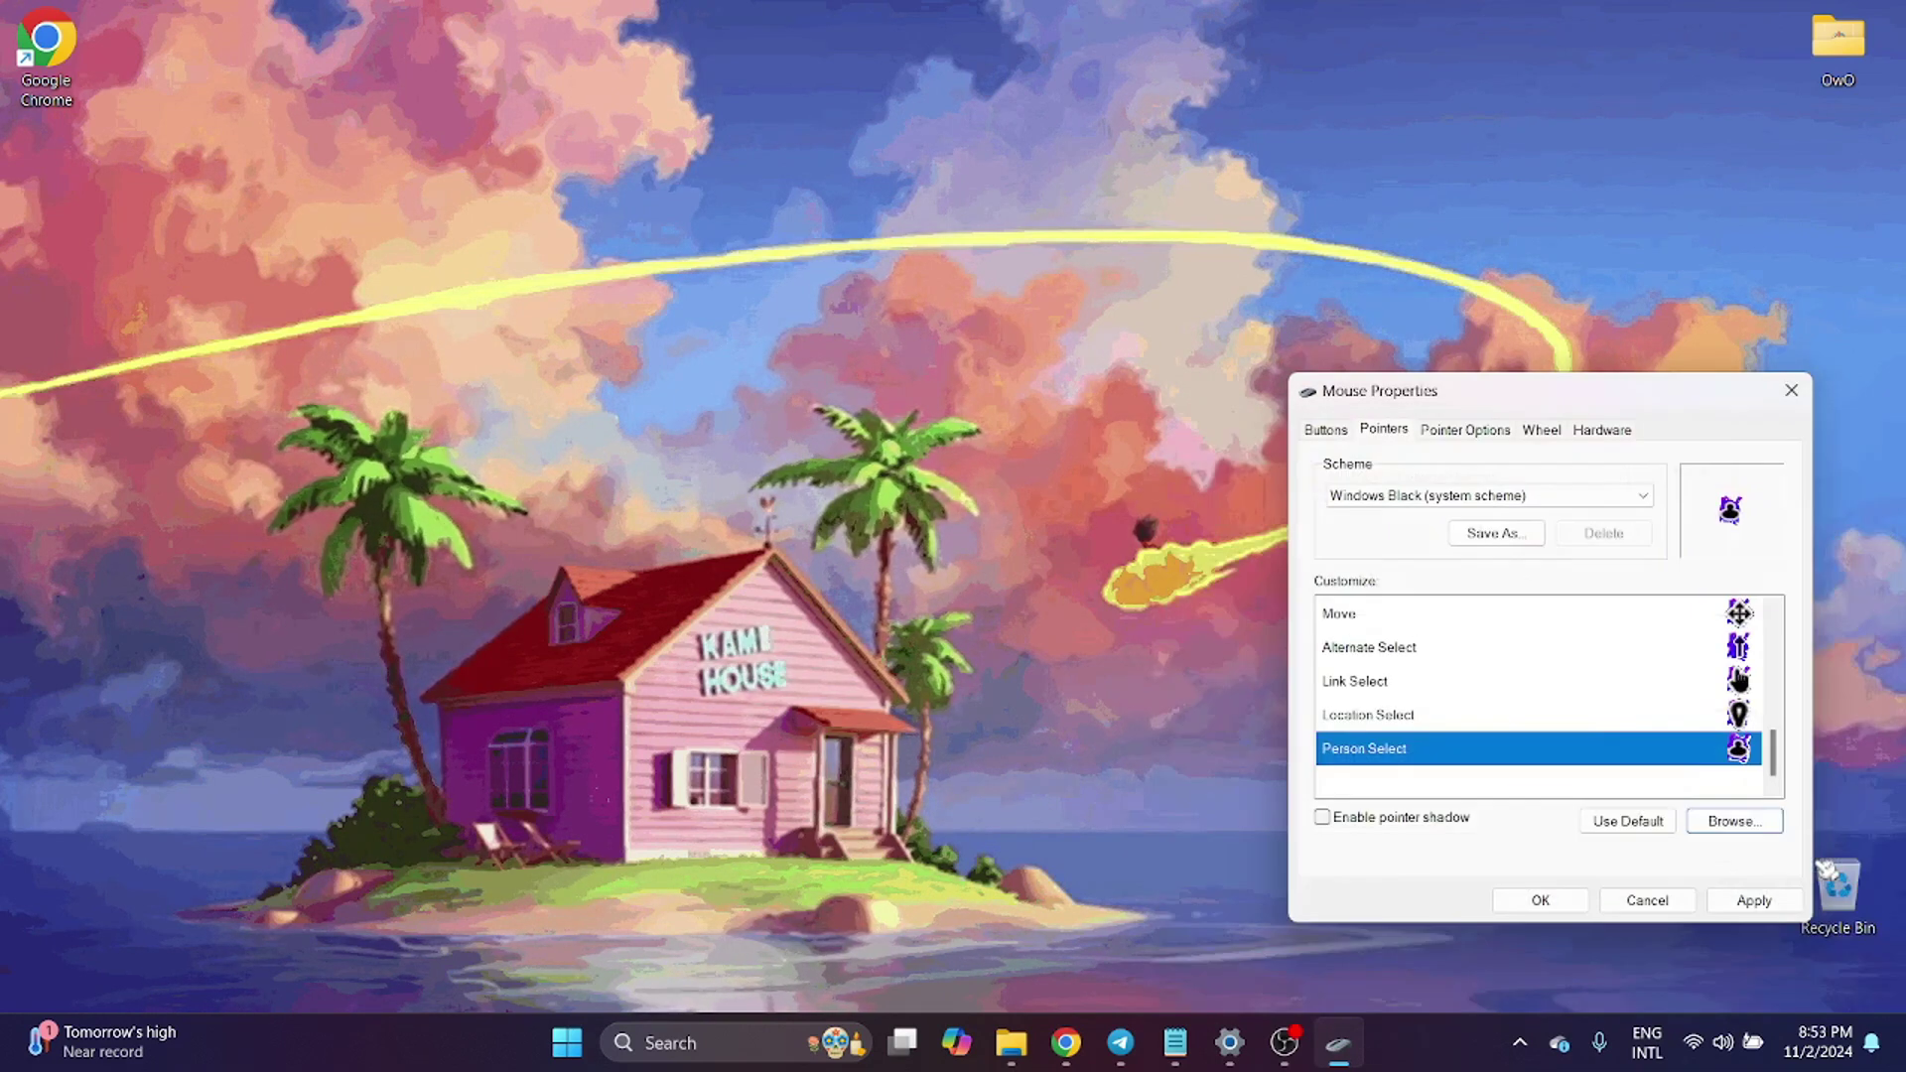
Open the Save Scheme prompt from the Scheme section.
{"action": "scroll", "coordinate": [1596, 711], "scroll_direction": "up", "scroll_amount": 4}
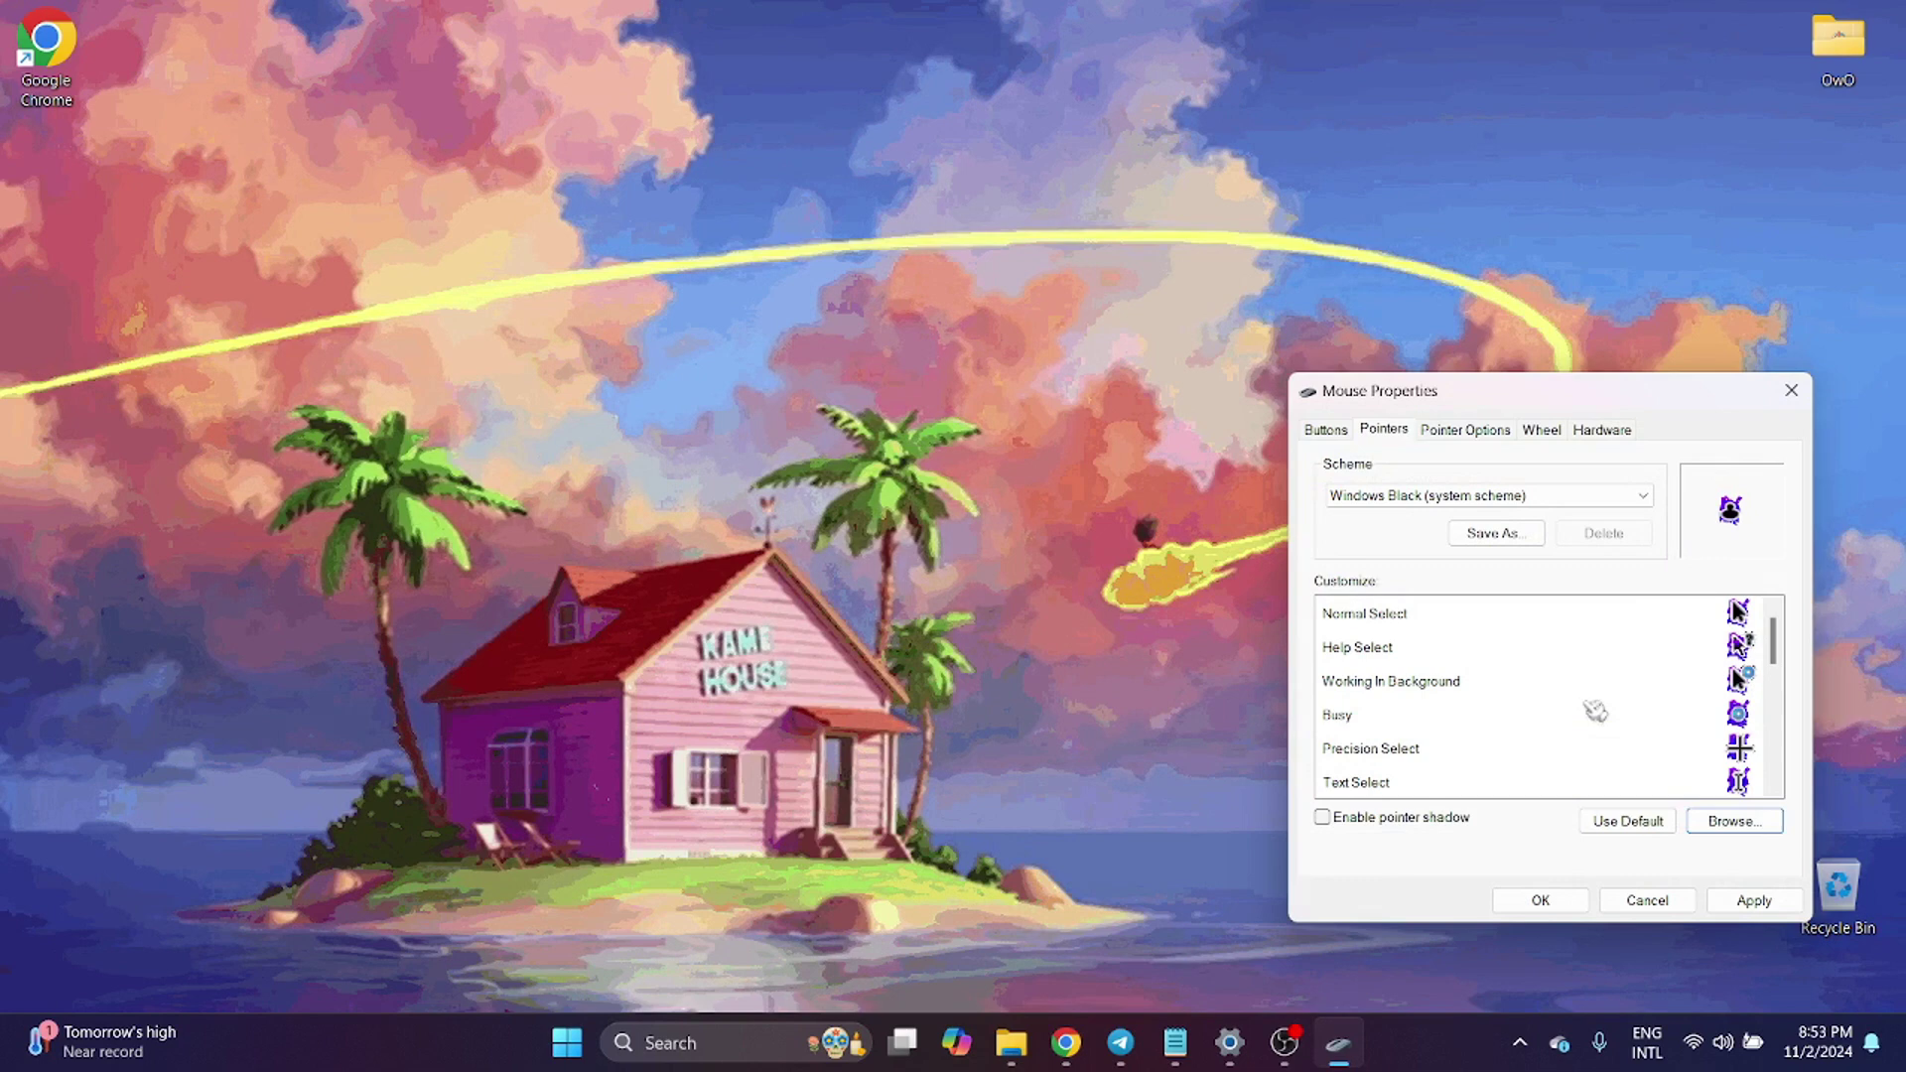
{"action": "scroll", "coordinate": [1559, 674], "scroll_direction": "down", "scroll_amount": 4}
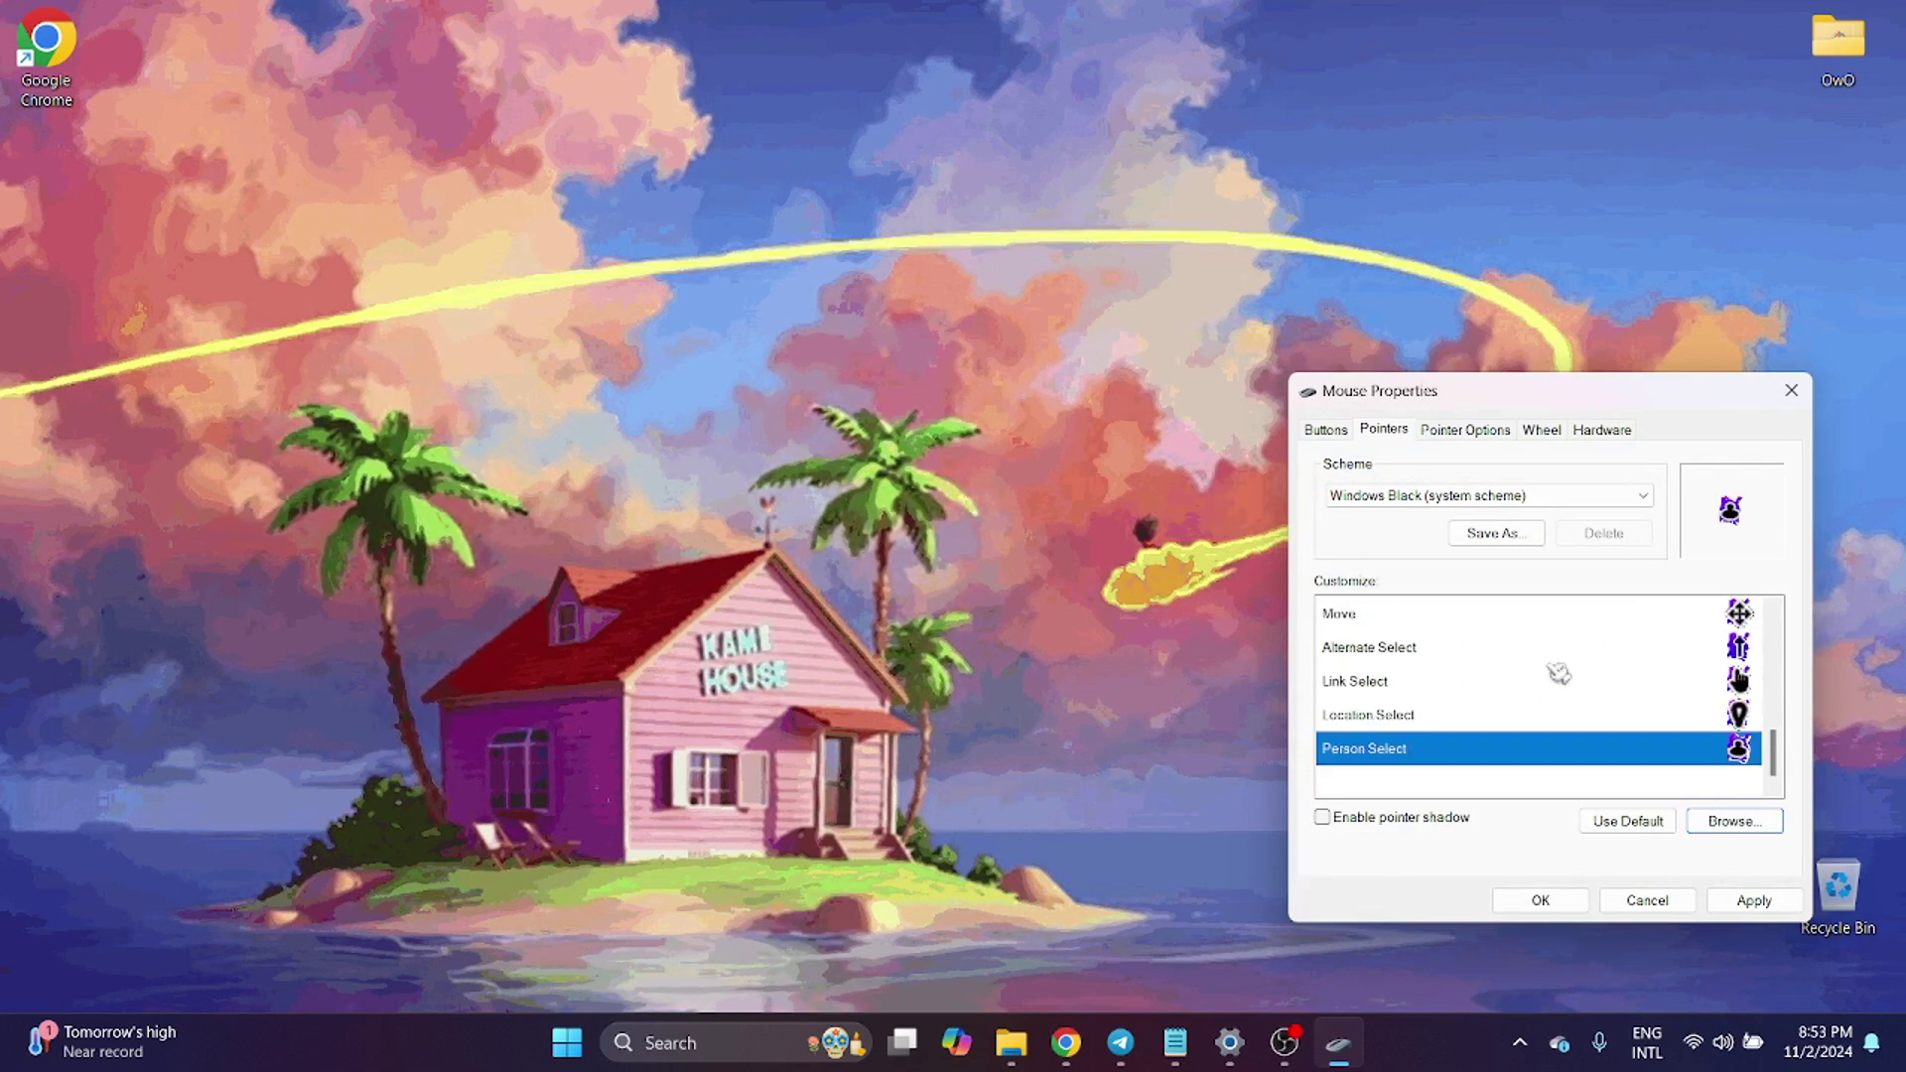
{"action": "scroll", "coordinate": [1558, 674], "scroll_direction": "up", "scroll_amount": 4}
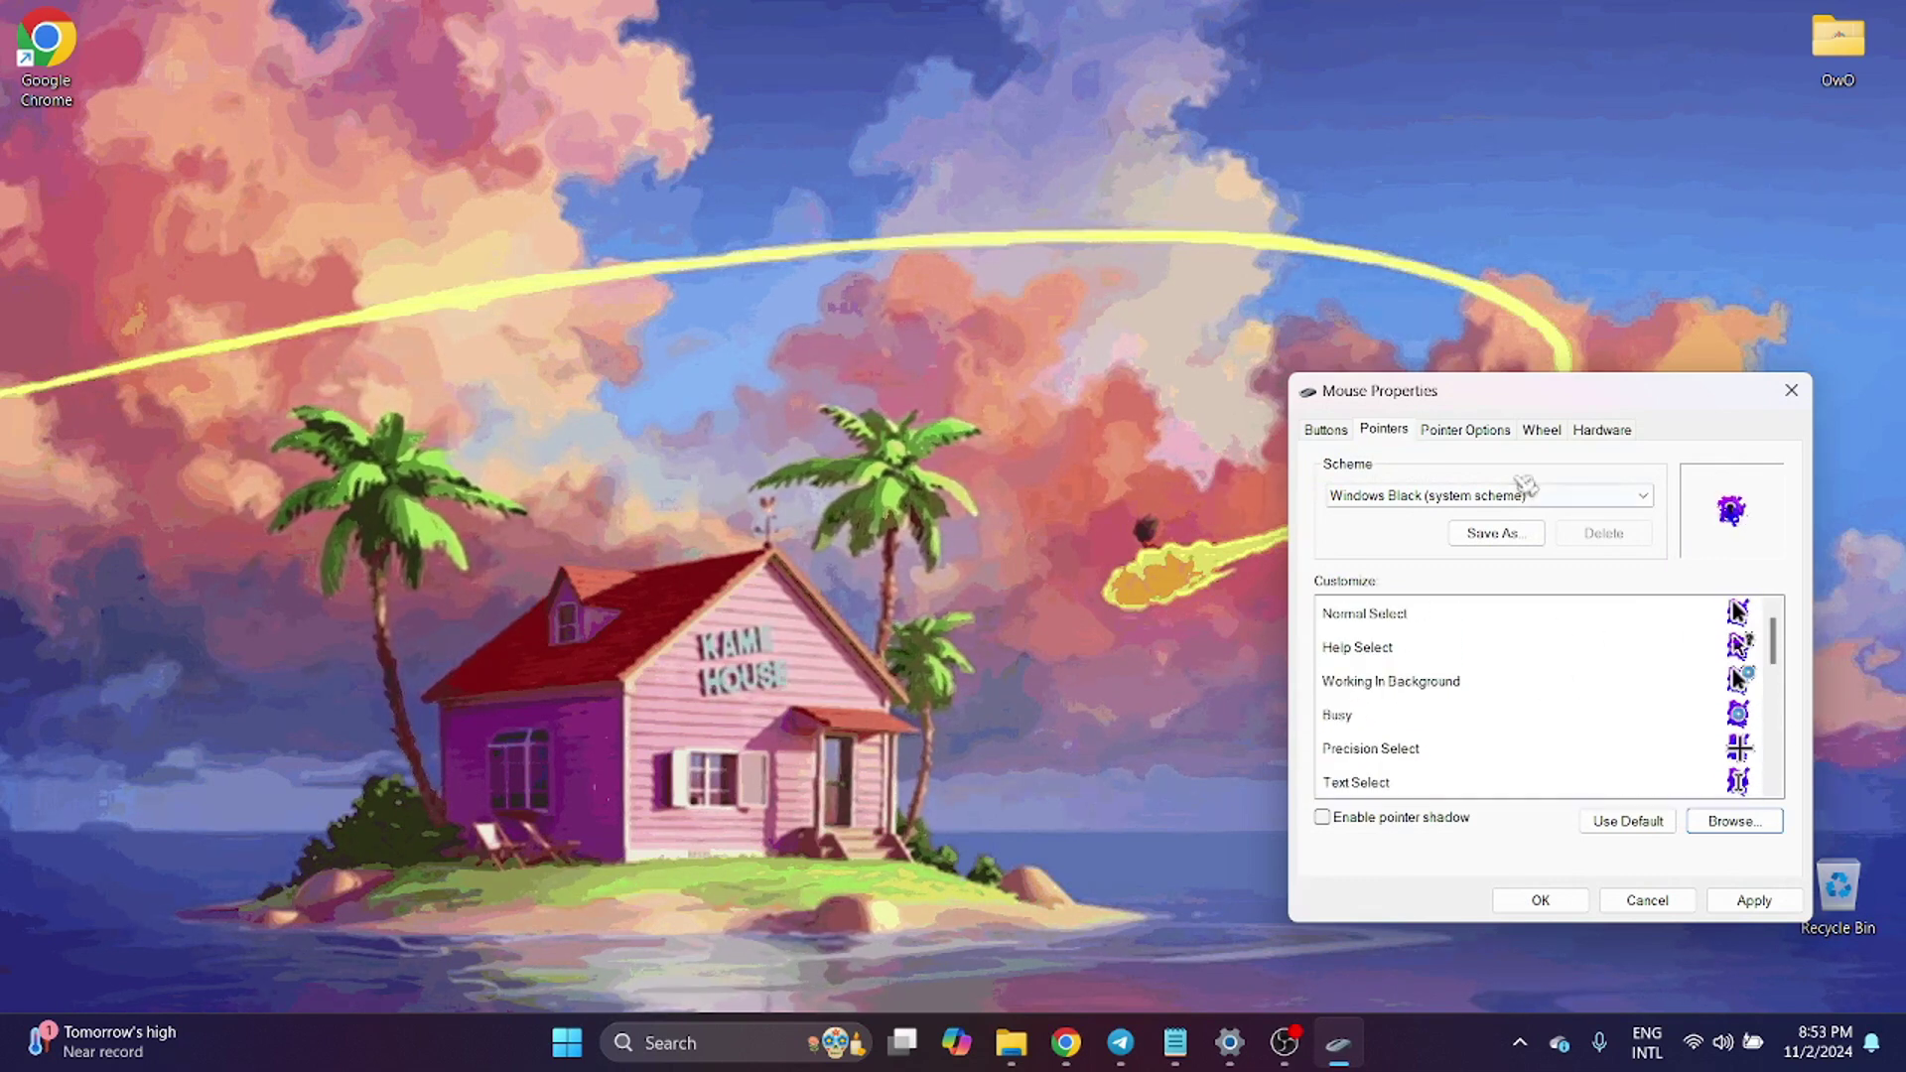
{"action": "left_click", "coordinate": [1494, 533]}
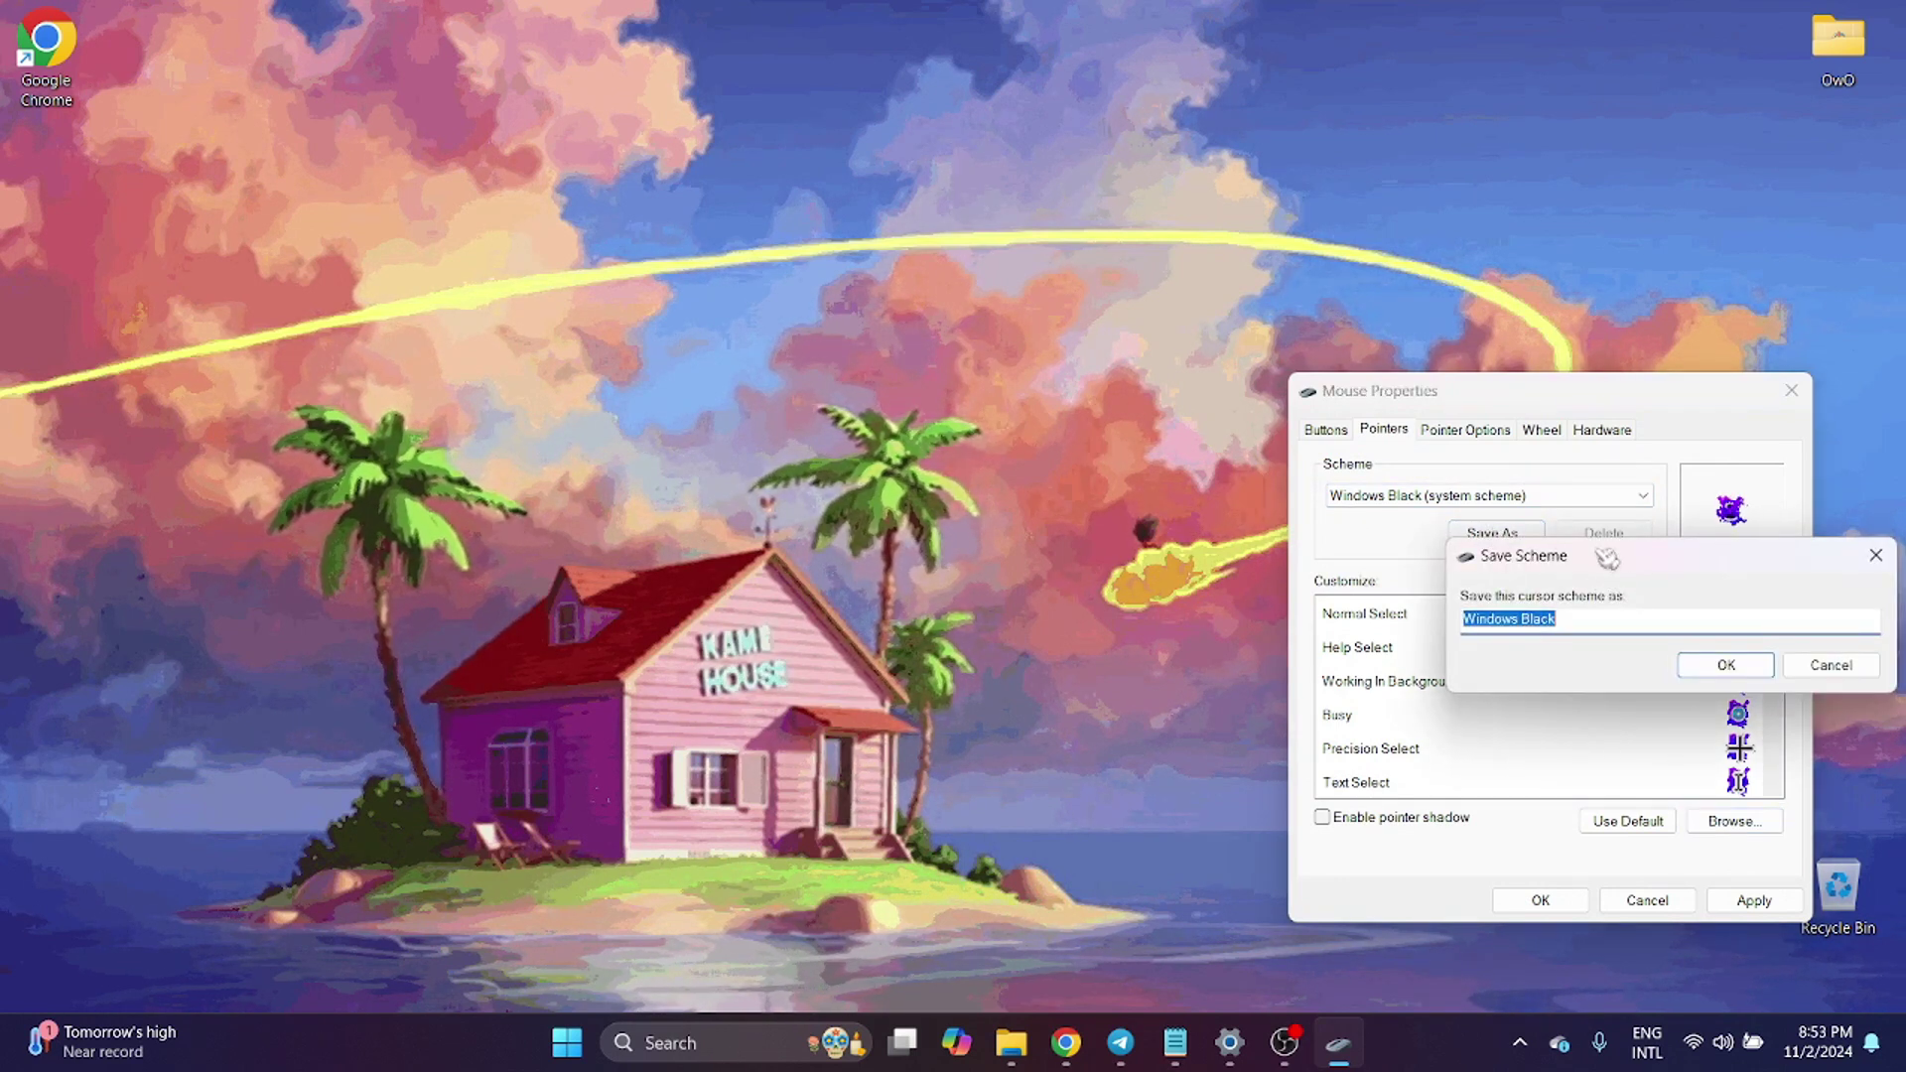
Save the current cursor set under the scheme name 'Gamer Cursors 1'.
{"action": "left_click_drag", "start_coordinate": [1606, 559], "coordinate": [1490, 373]}
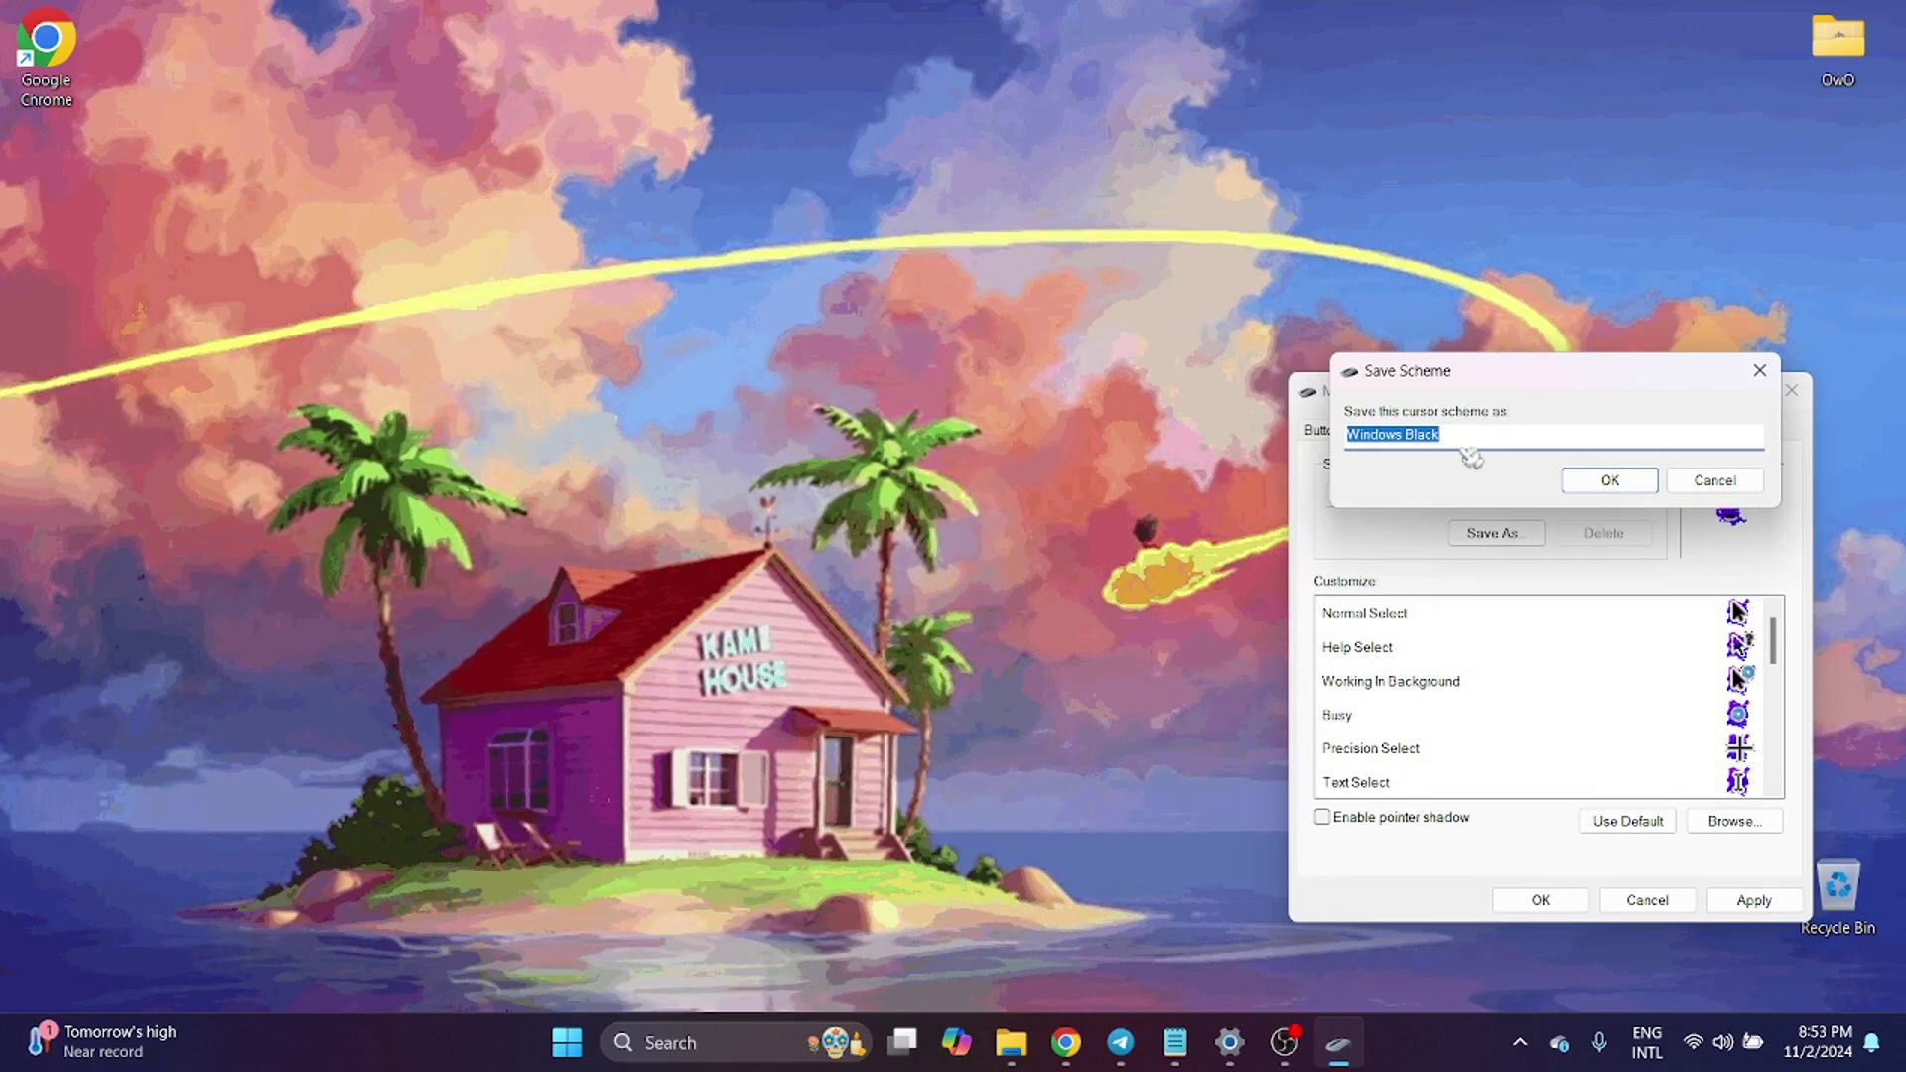
{"action": "type", "text": "Gamer Cursors 1"}
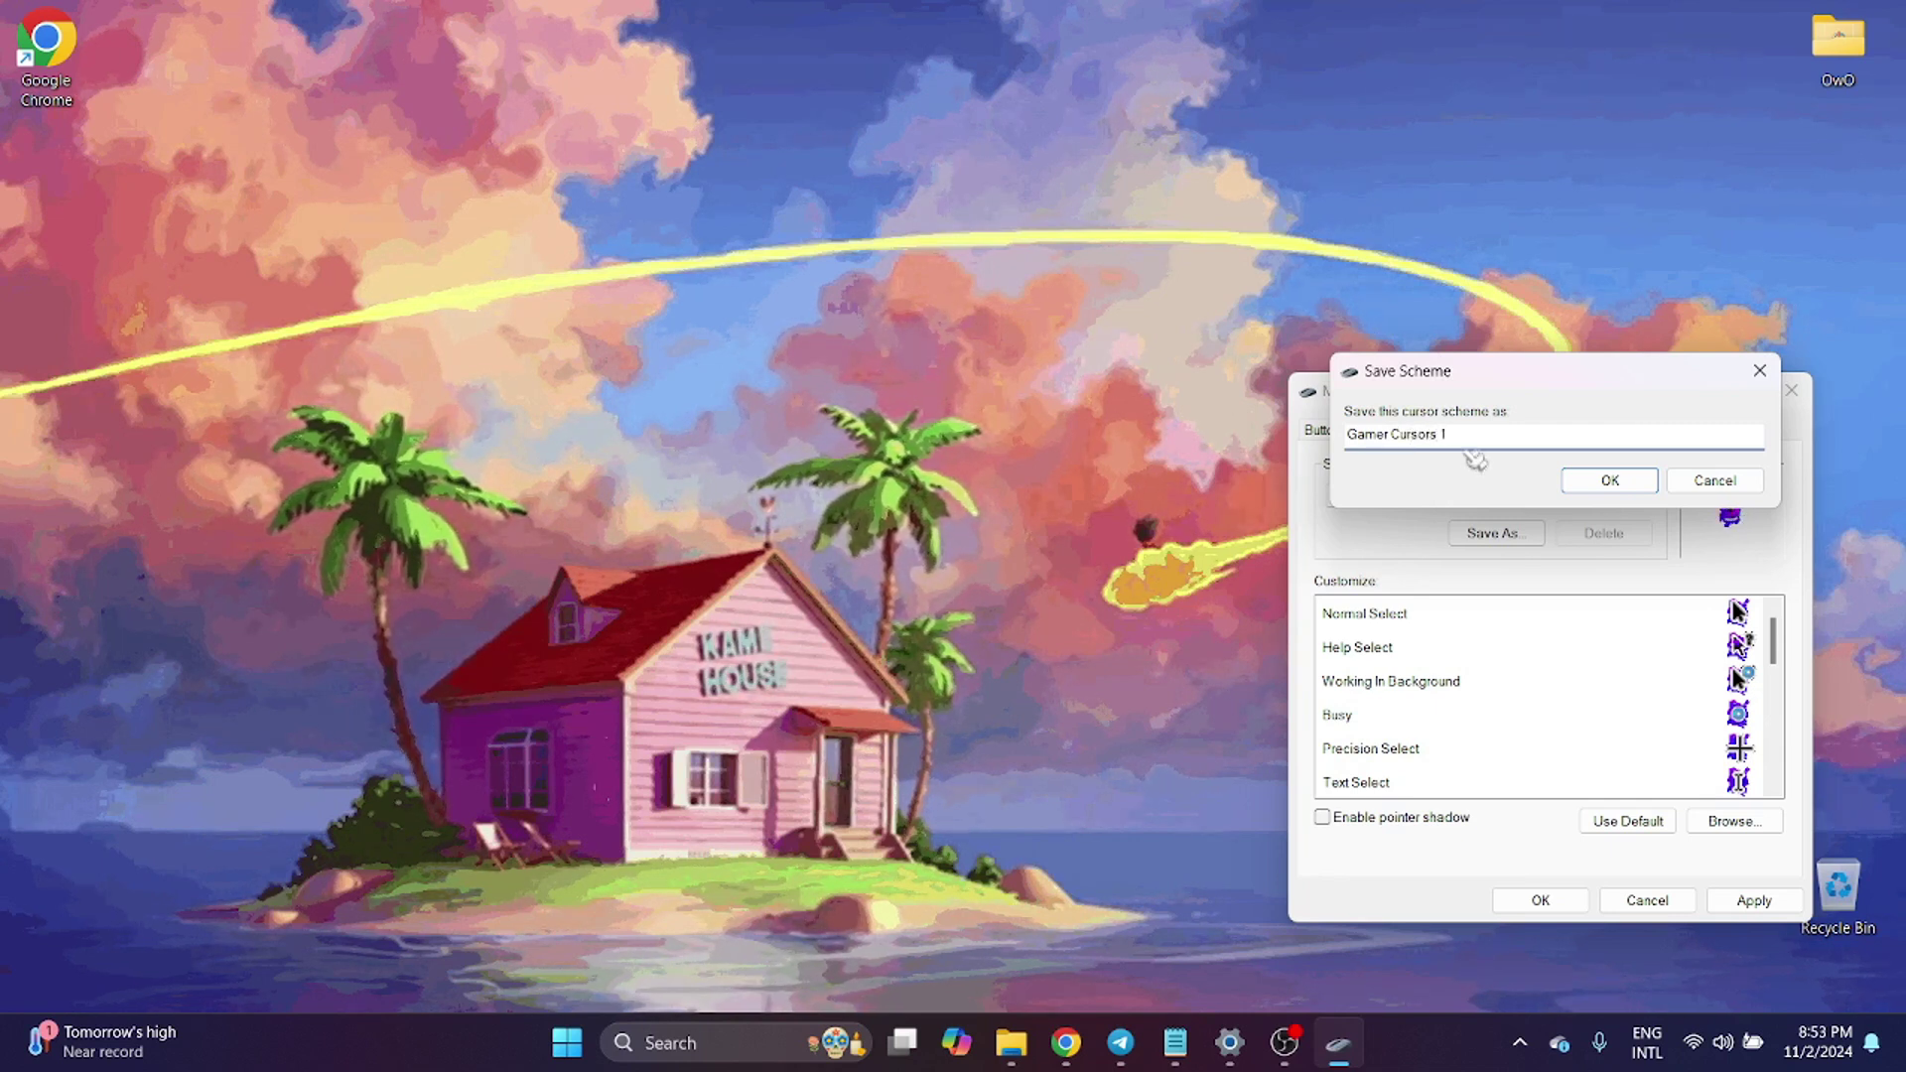
{"action": "left_click", "coordinate": [1610, 480]}
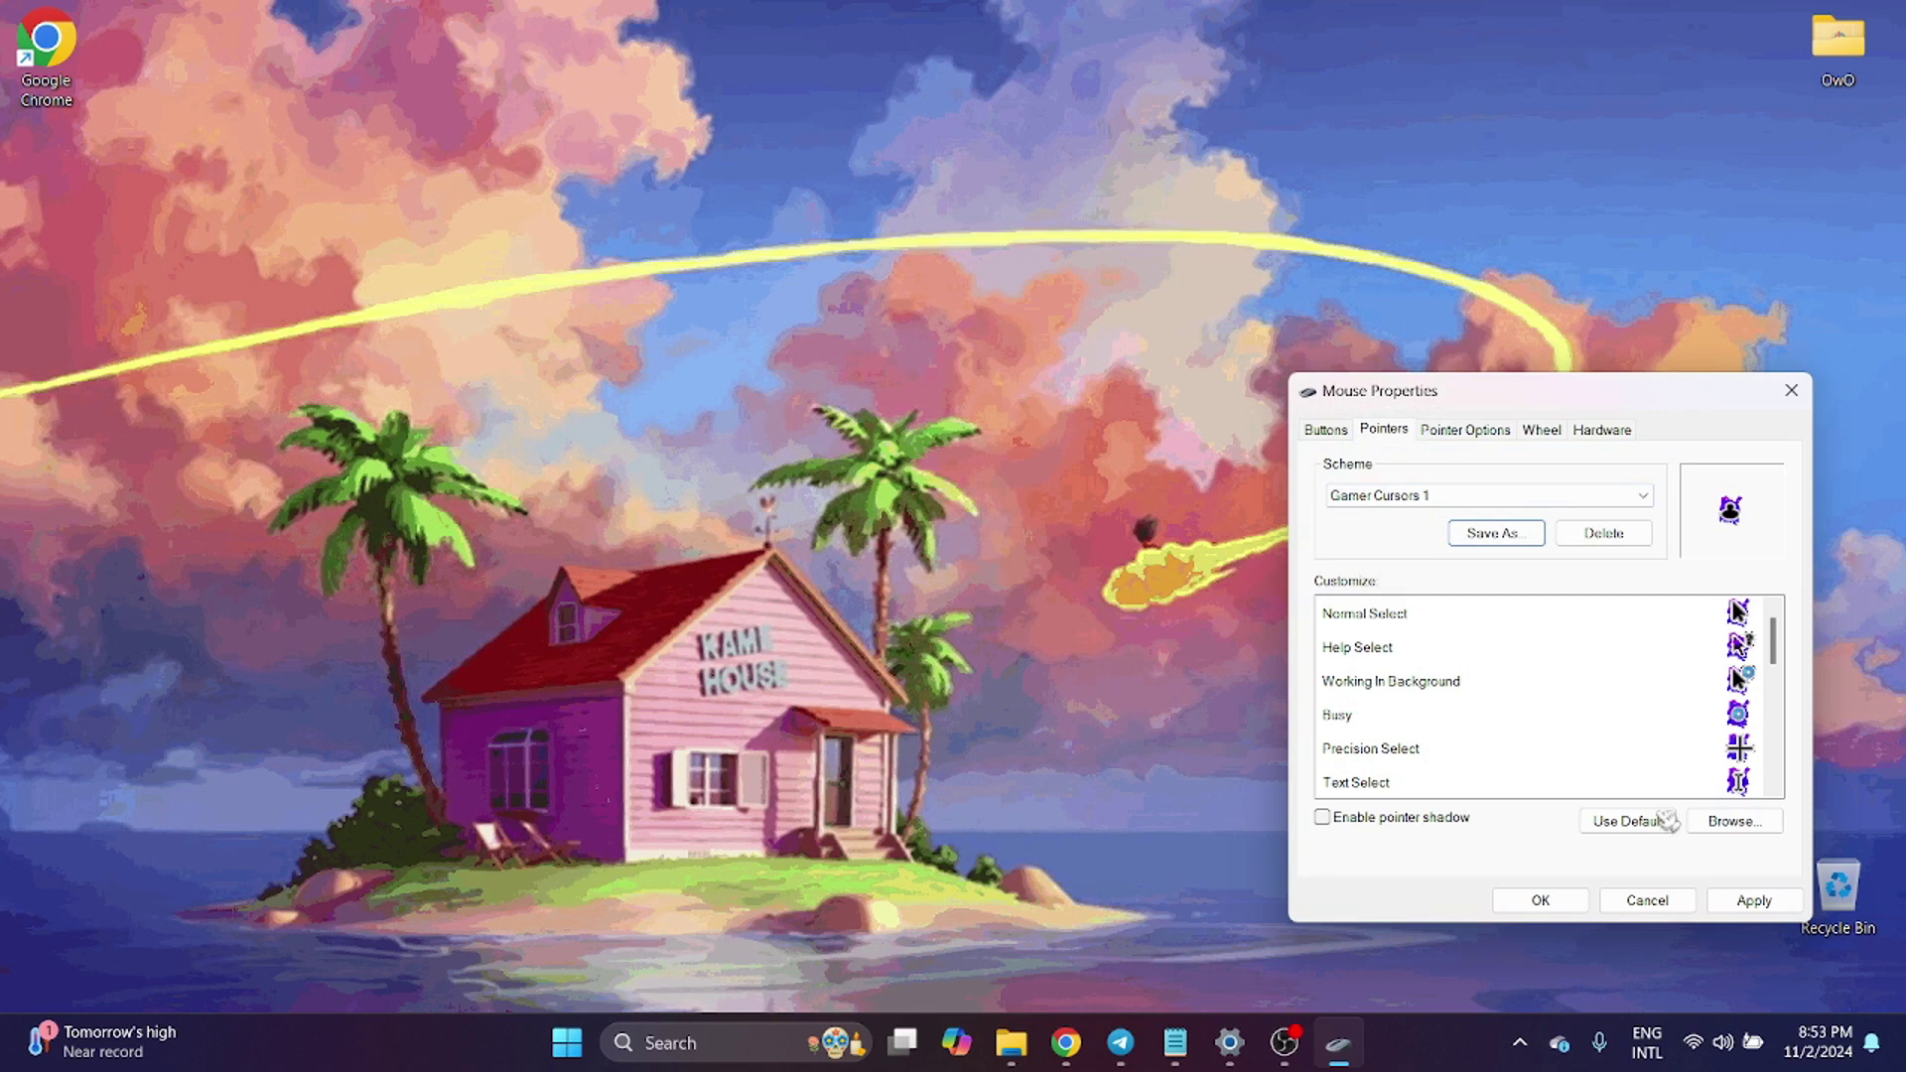
Apply the Gamer Cursors 1 scheme so the purple cursors take effect.
{"action": "left_click", "coordinate": [1748, 899]}
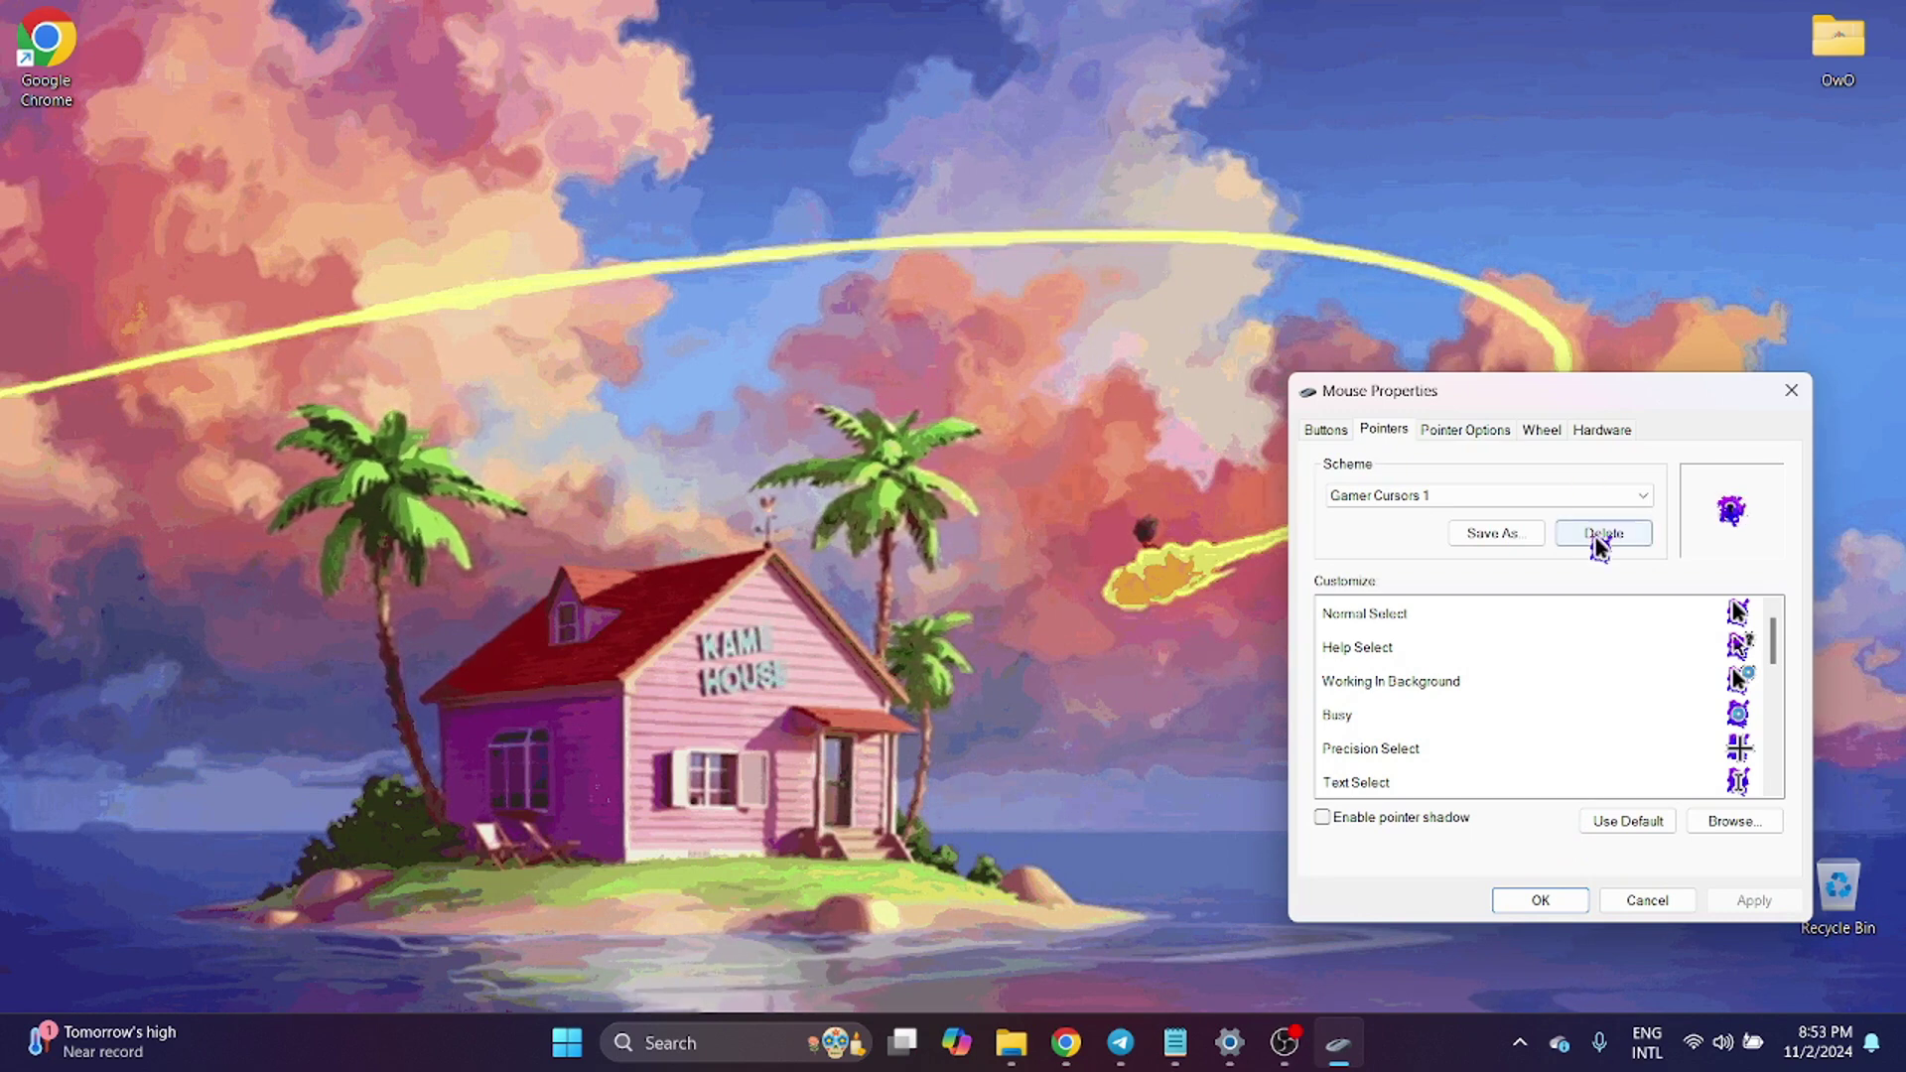
{"action": "scroll", "coordinate": [1616, 678], "scroll_direction": "down", "scroll_amount": 3}
{"action": "scroll", "coordinate": [1616, 677], "scroll_direction": "up", "scroll_amount": 3}
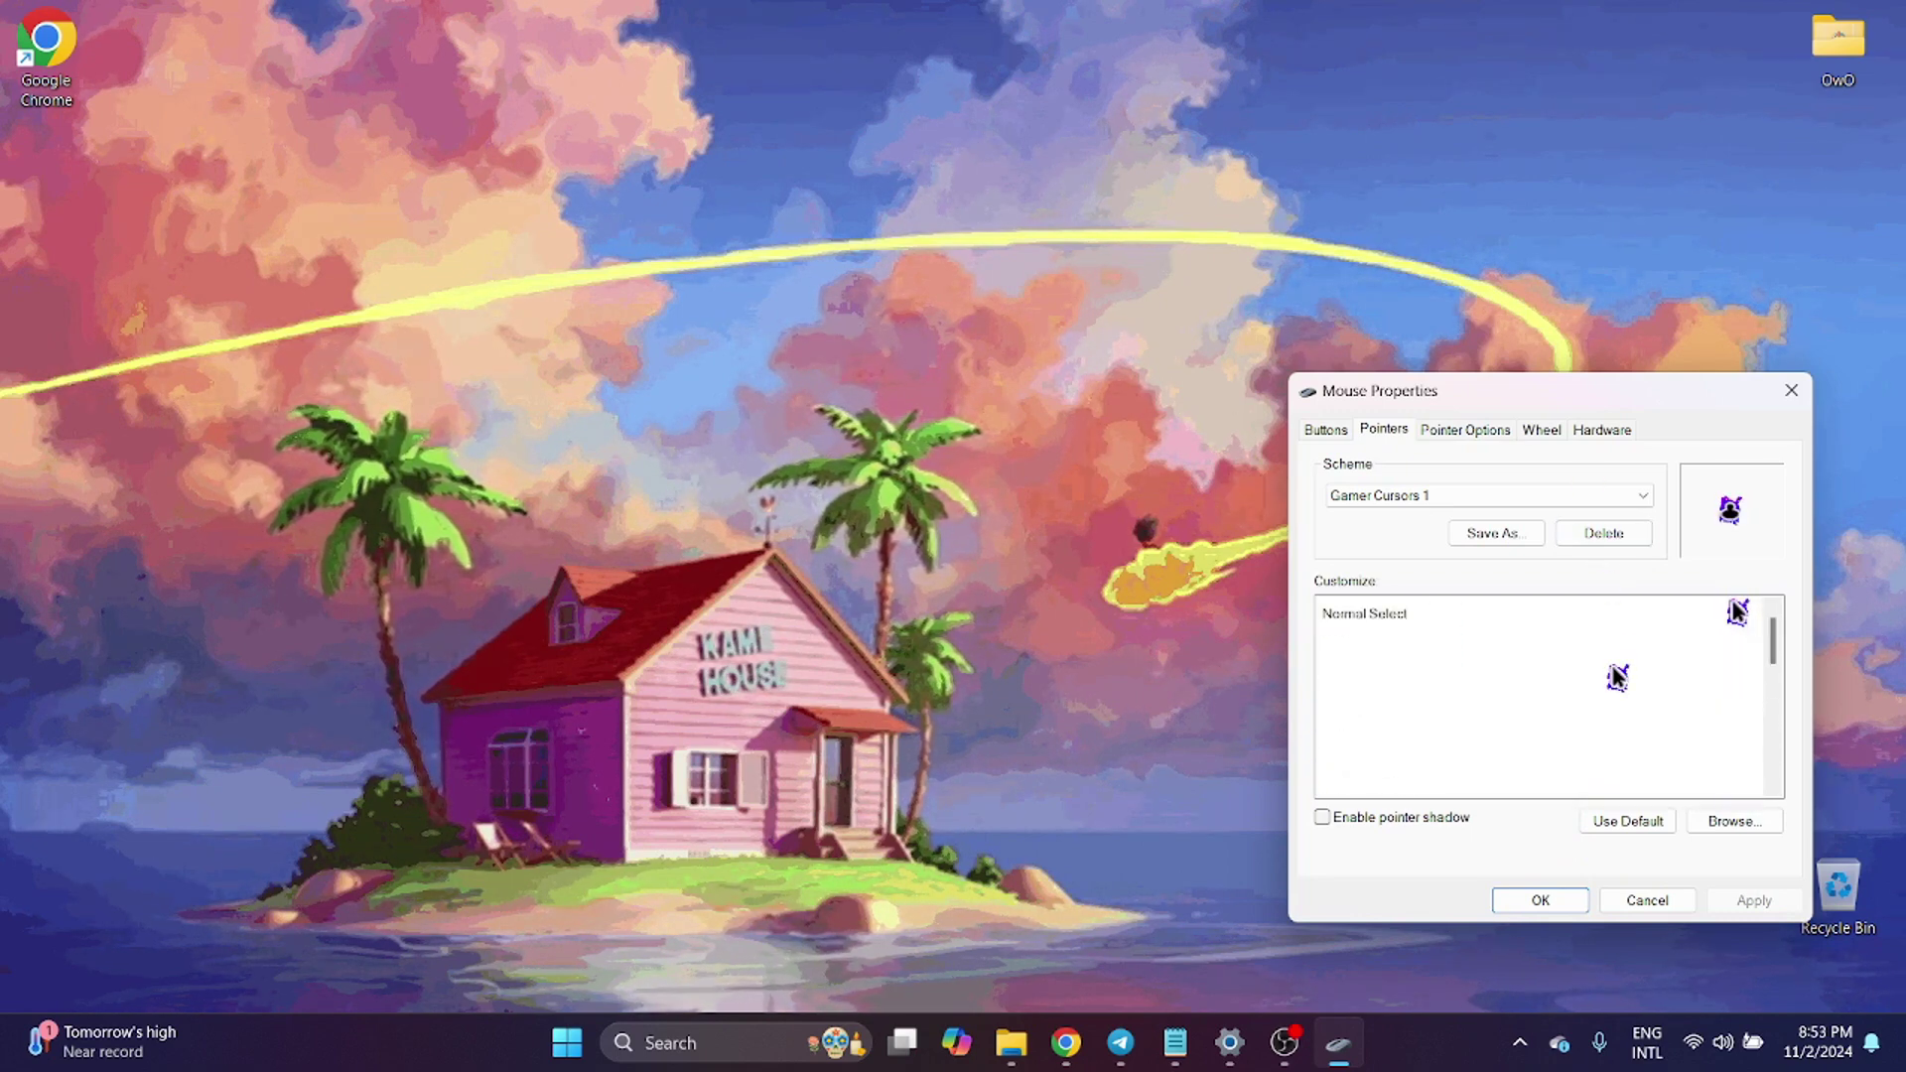
{"action": "left_click", "coordinate": [1541, 900]}
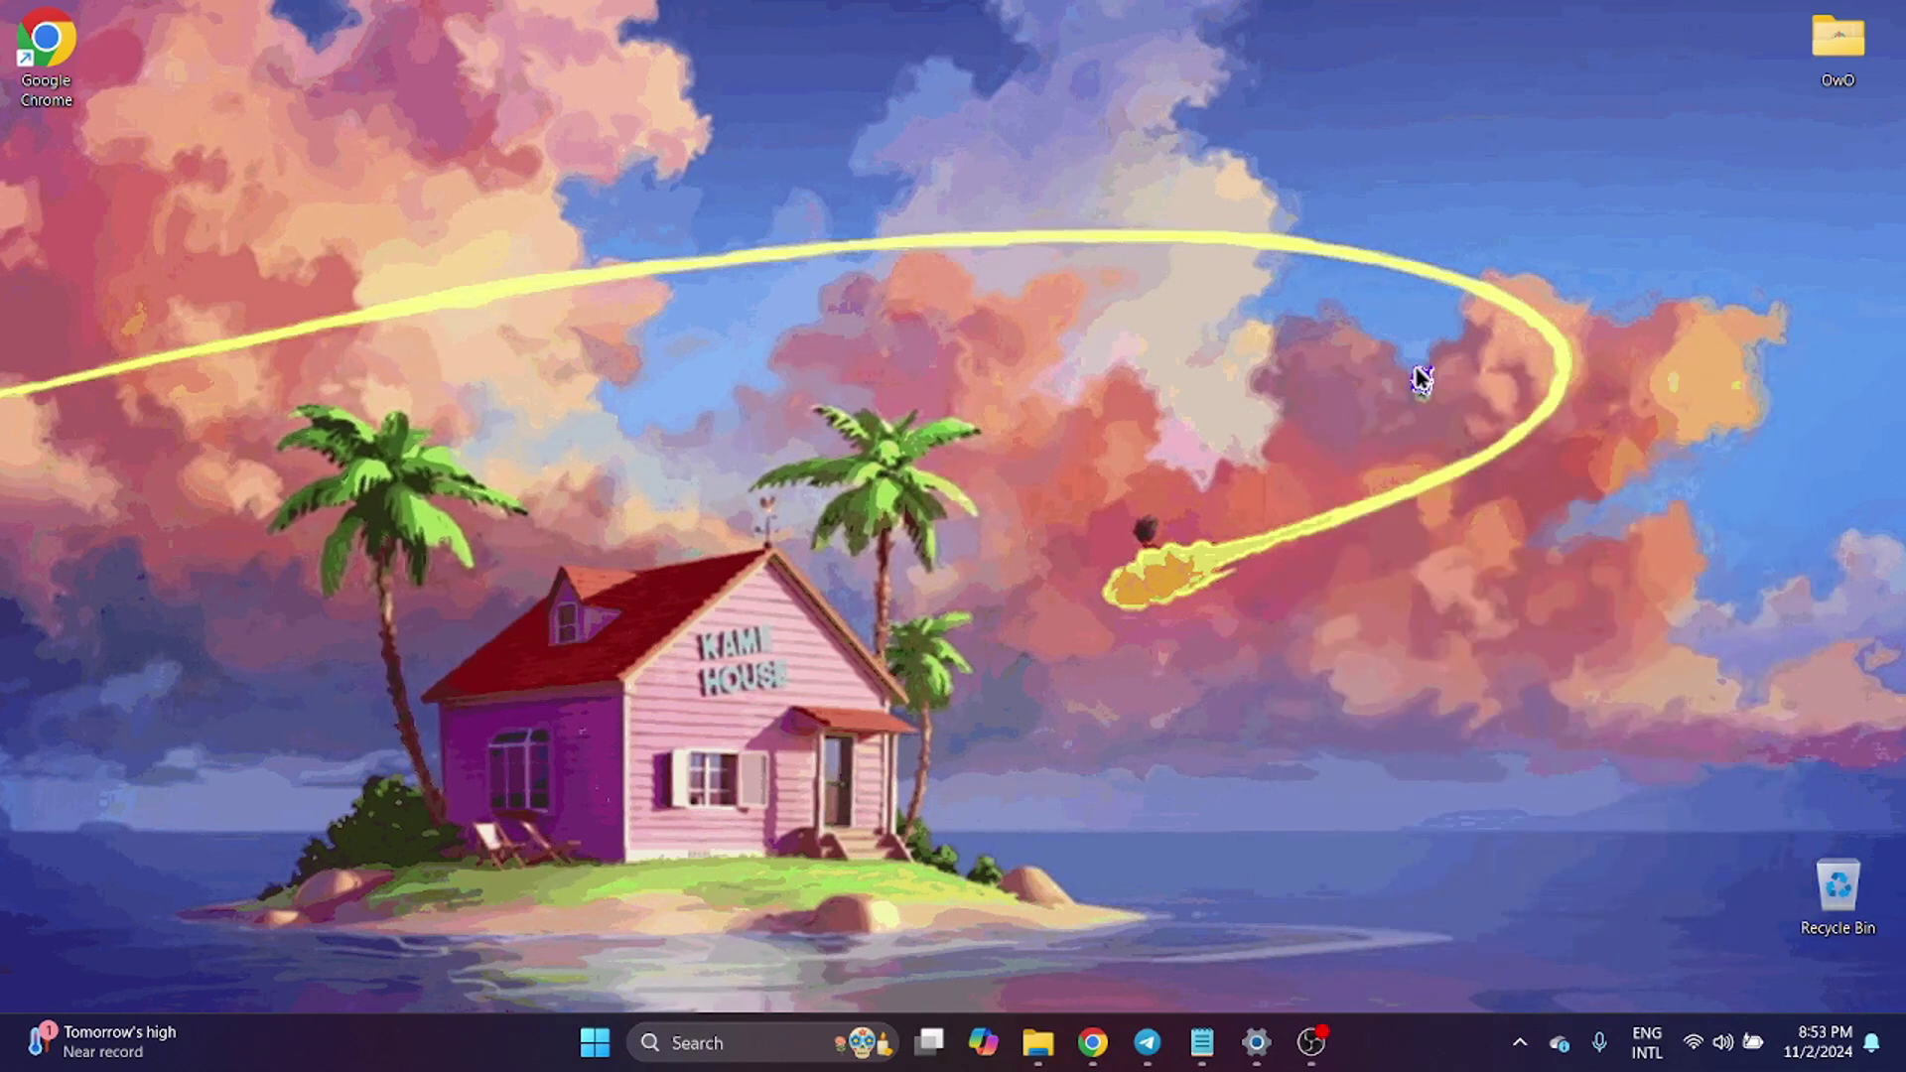